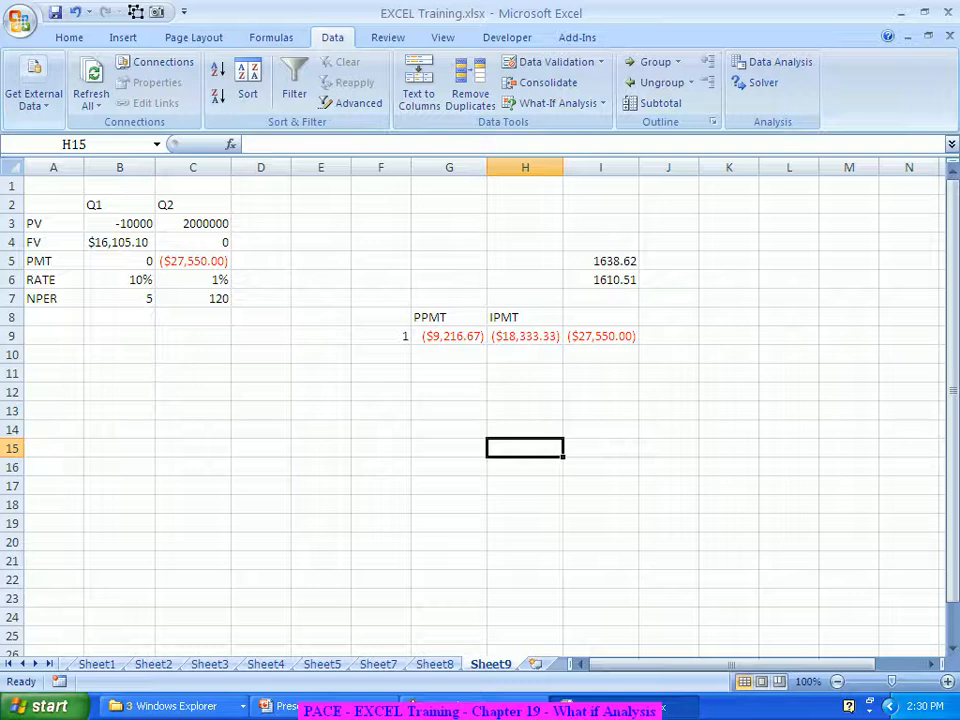
# - Enter the label "Goal Seek" in cell F13, below the PPMT and IPMT figures
pyautogui.click(381, 411)
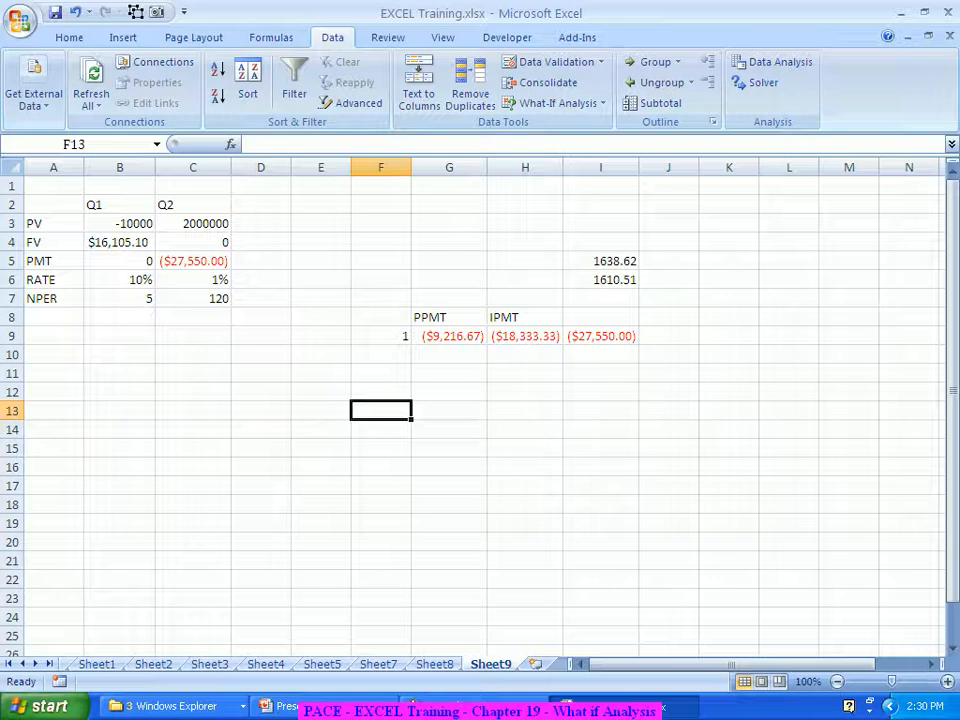
pyautogui.write('Goa')
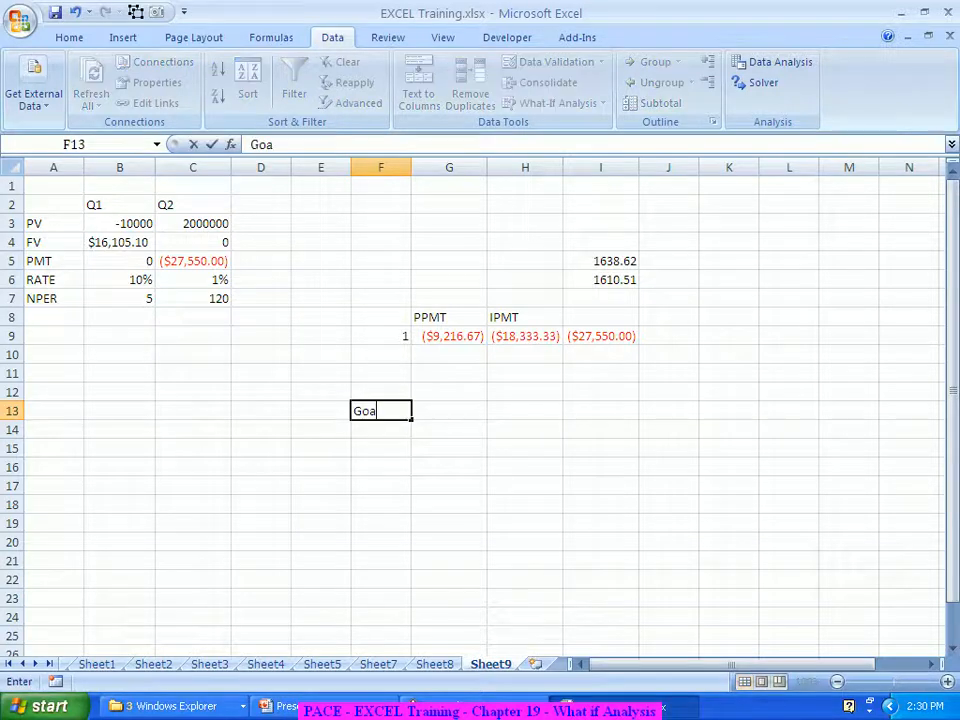
pyautogui.write('l Seek')
pyautogui.press('Return')
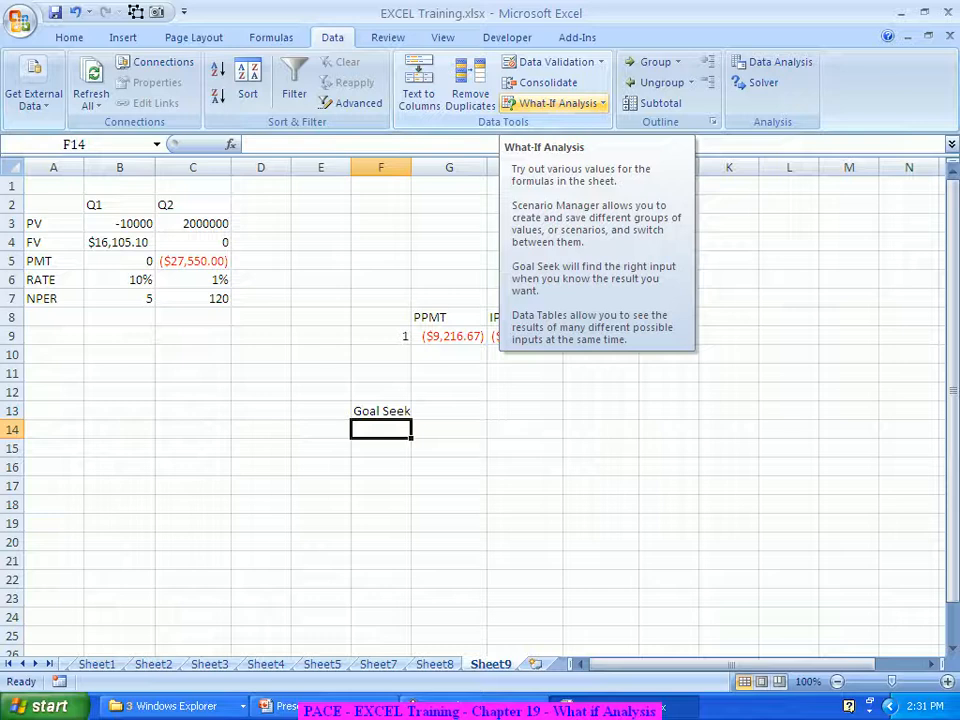
# - Try to goal-seek the Q2 PMT in C5 to -30000 by changing NPER in C7, checking the EMI question on the PowerPoint slide
pyautogui.click(558, 103)
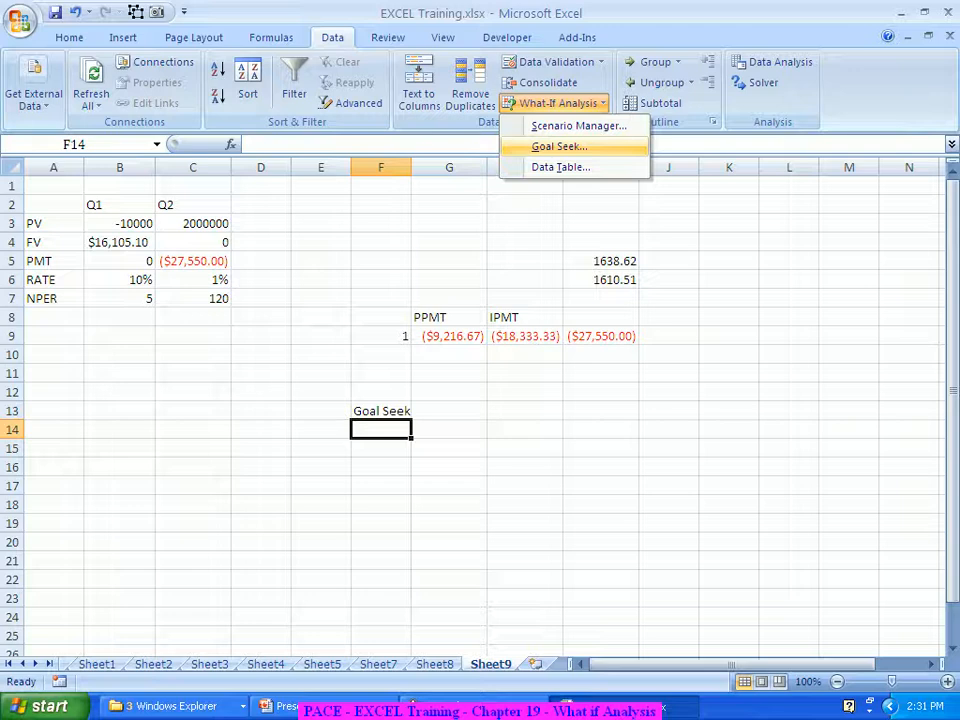
pyautogui.press('Return')
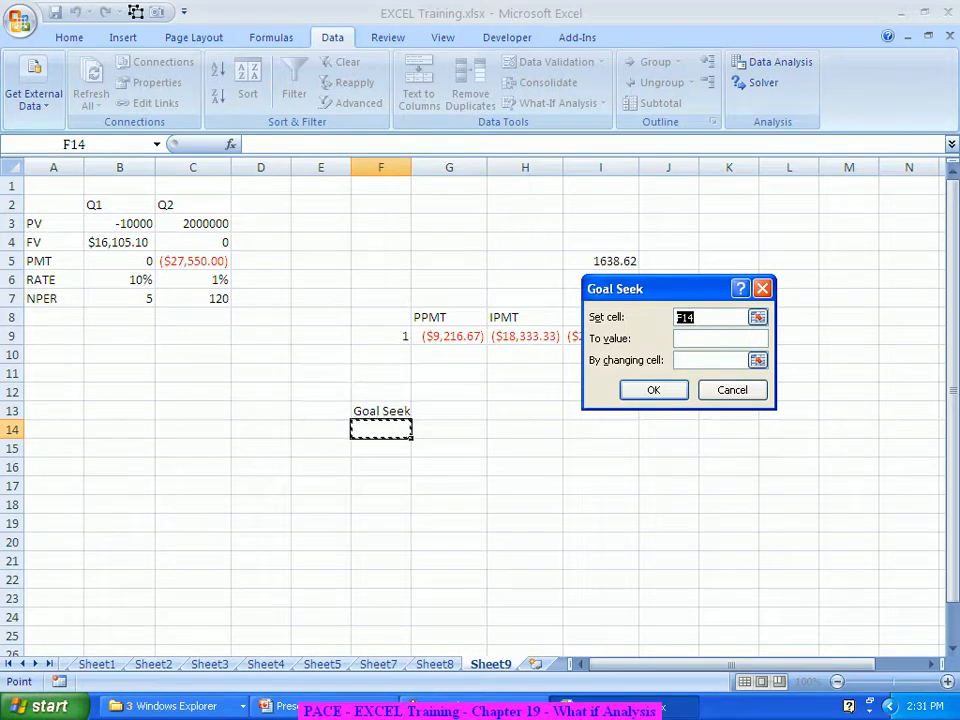
pyautogui.click(193, 261)
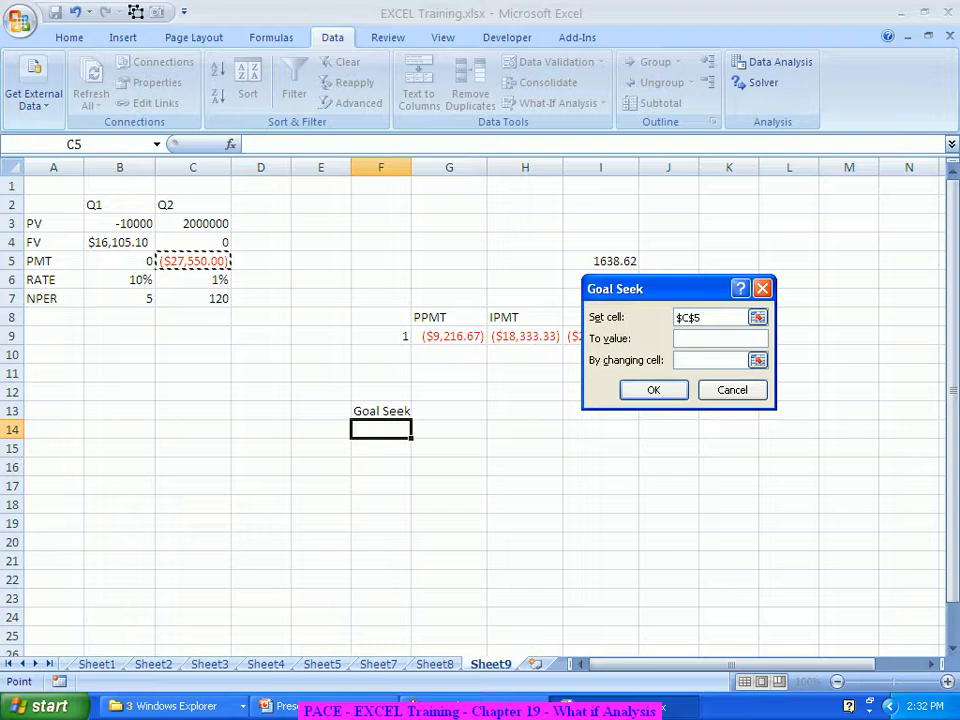
pyautogui.click(720, 339)
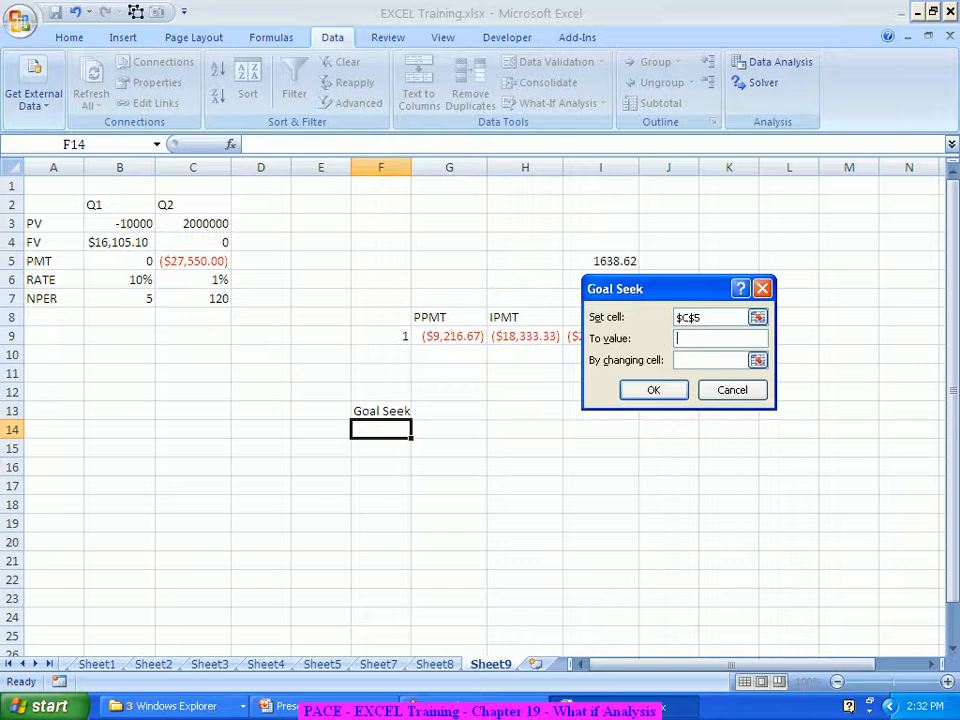
pyautogui.write('-30000')
pyautogui.press('Tab')
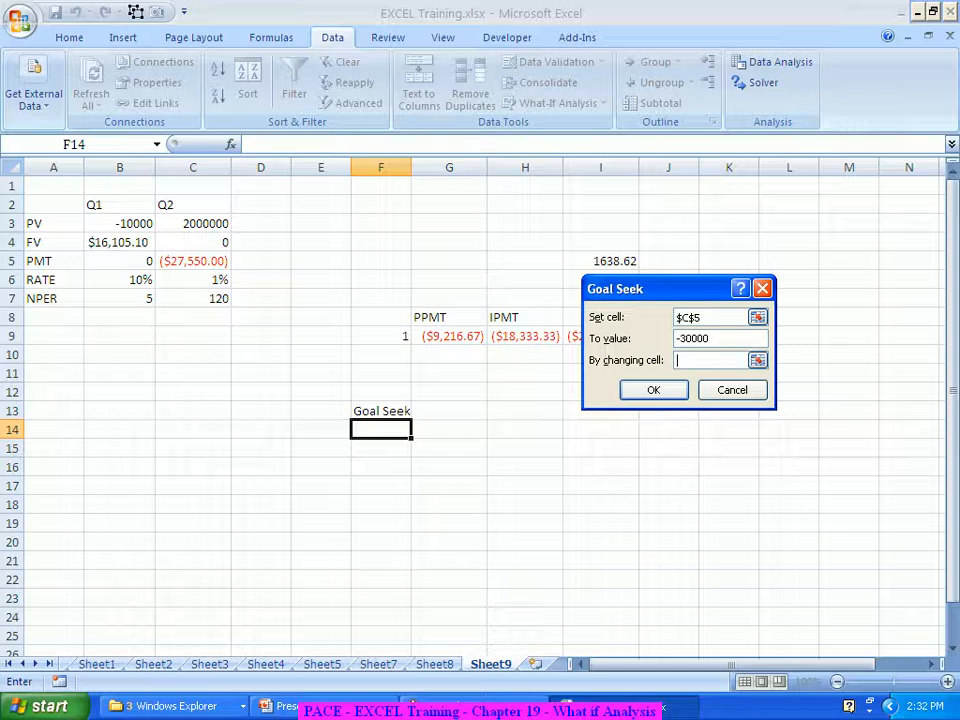
pyautogui.click(193, 299)
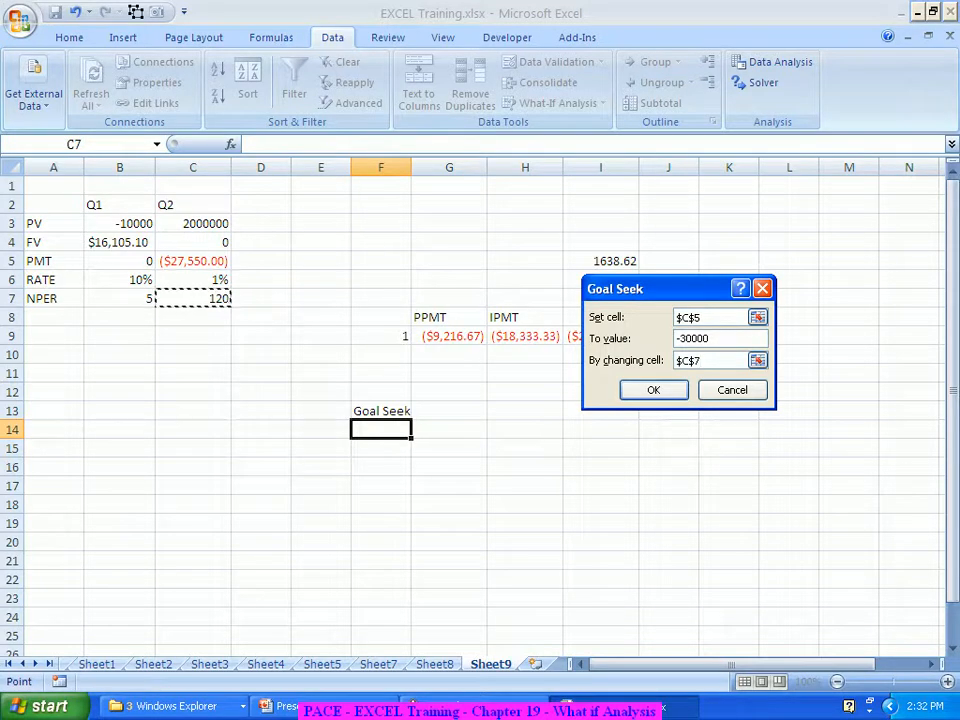
pyautogui.hotkey('alt', 'Tab')
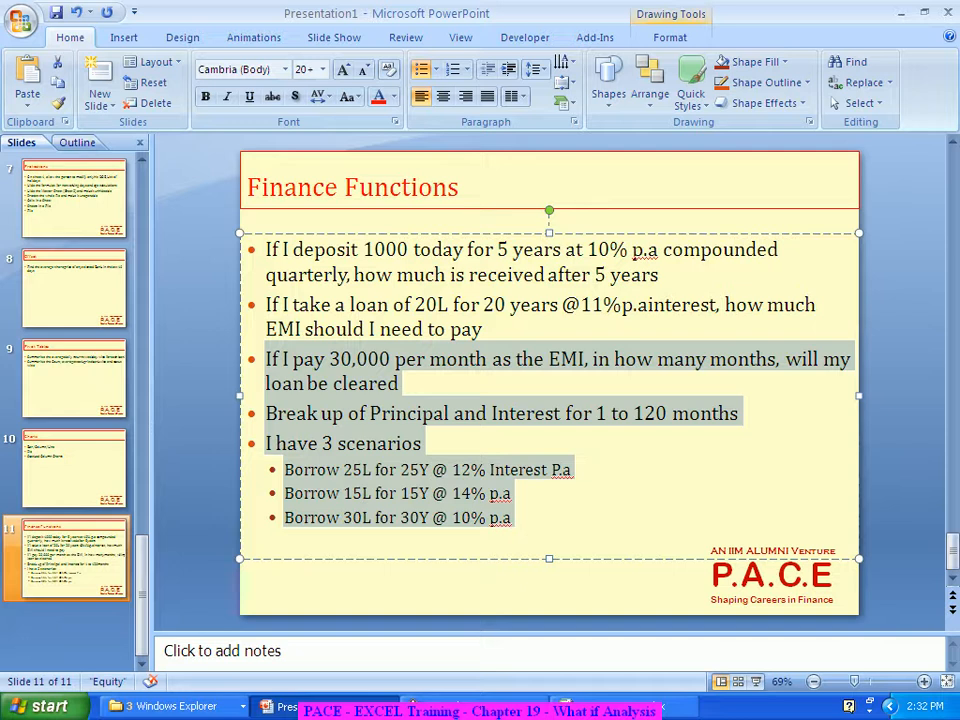
pyautogui.hotkey('alt', 'Tab')
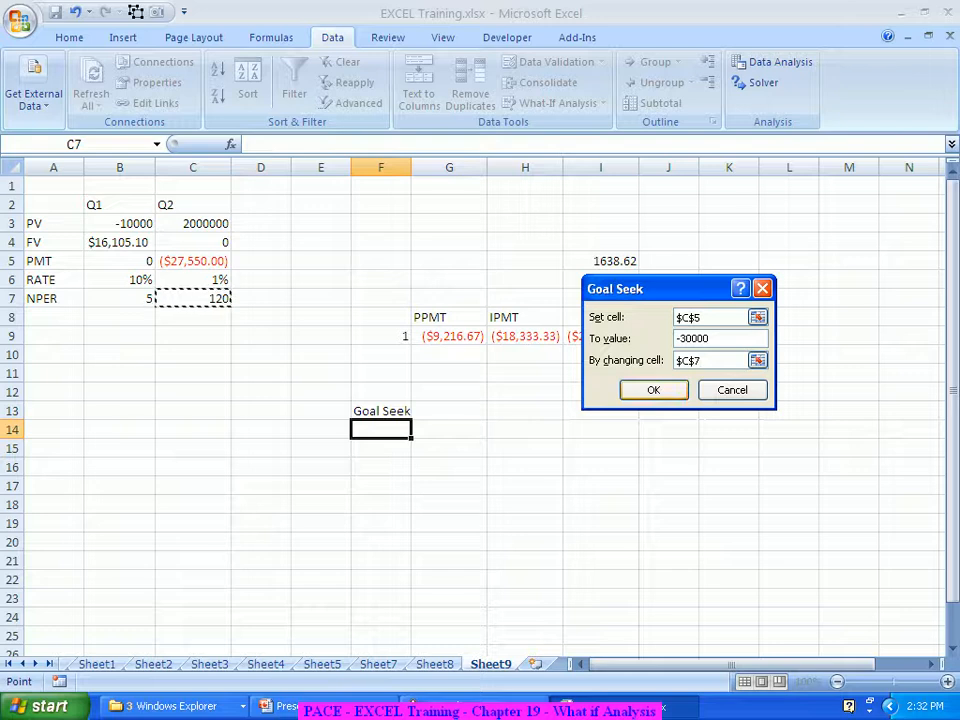
pyautogui.press('Return')
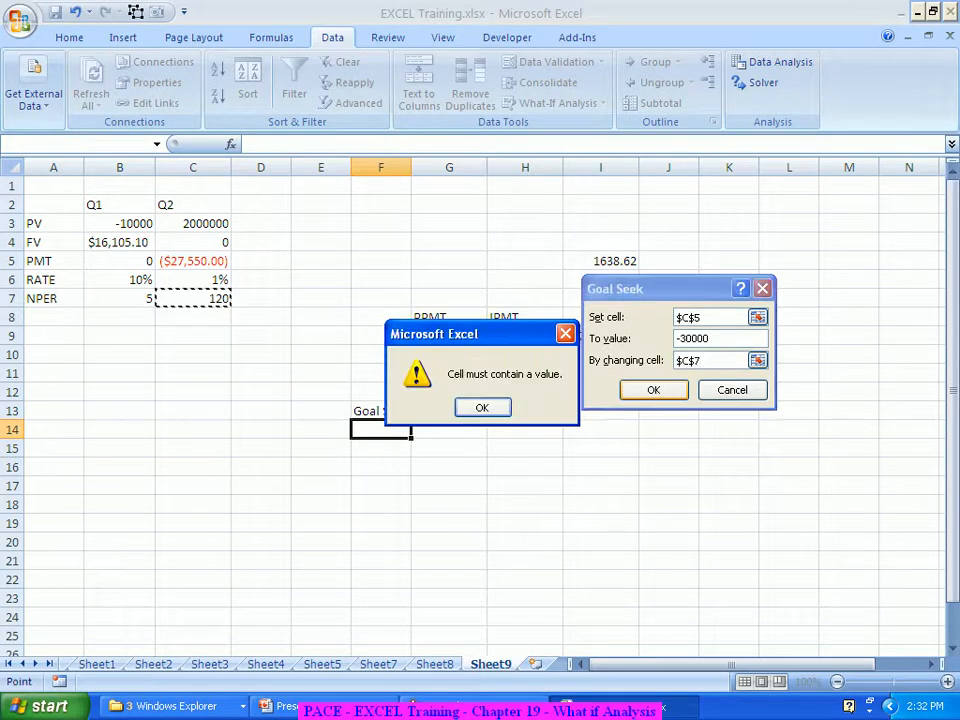
pyautogui.press('Return')
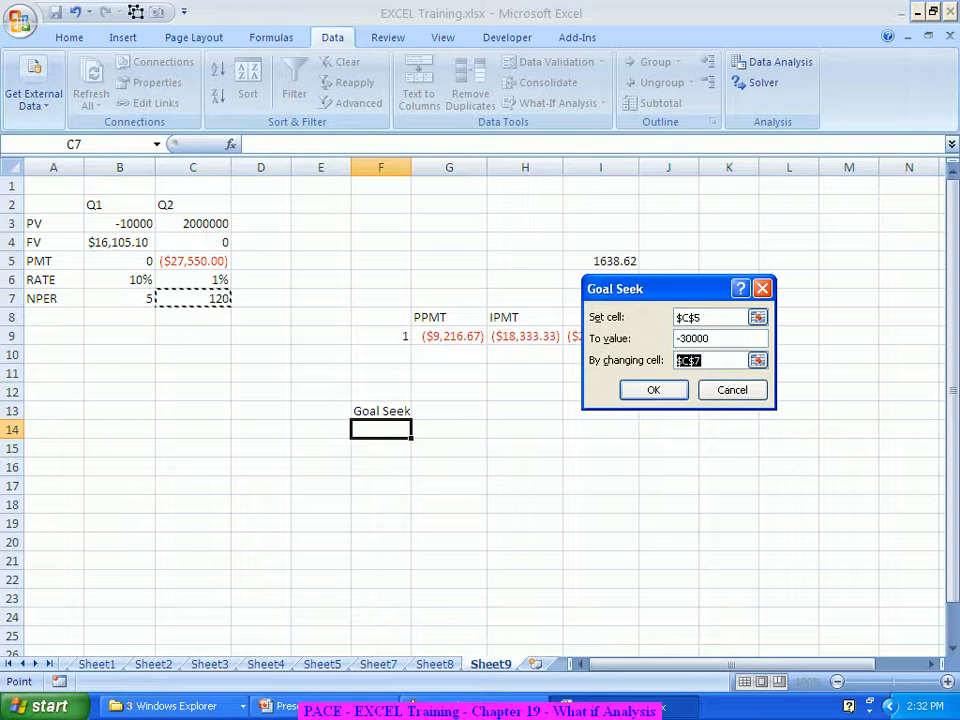
pyautogui.press('Escape')
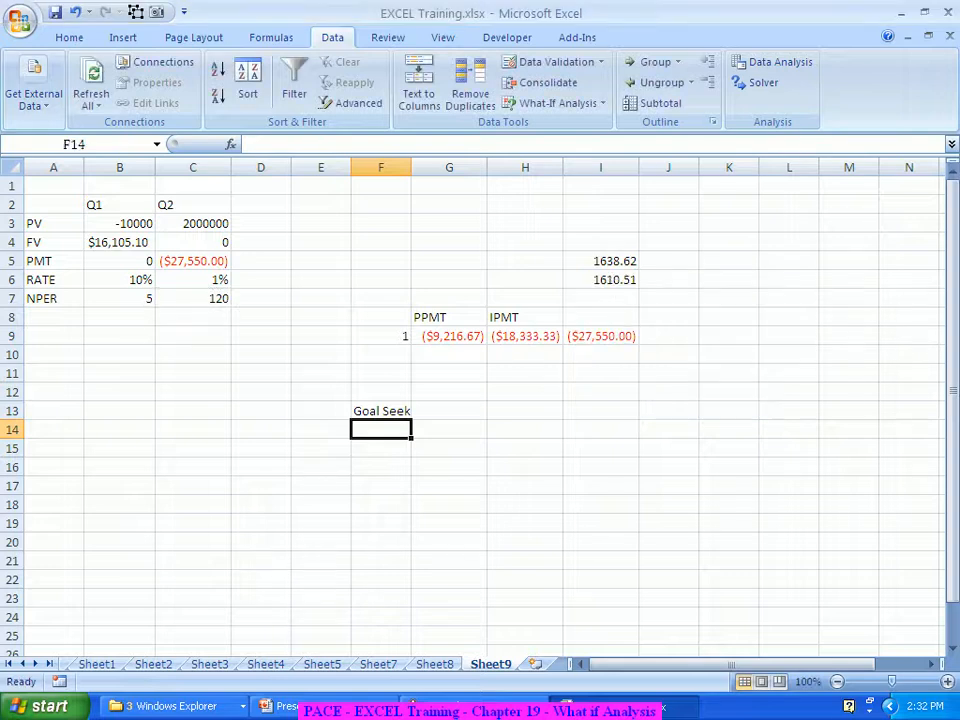
# - Replace the formula in the Q2 NPER cell C7 with the constant 120
pyautogui.click(193, 299)
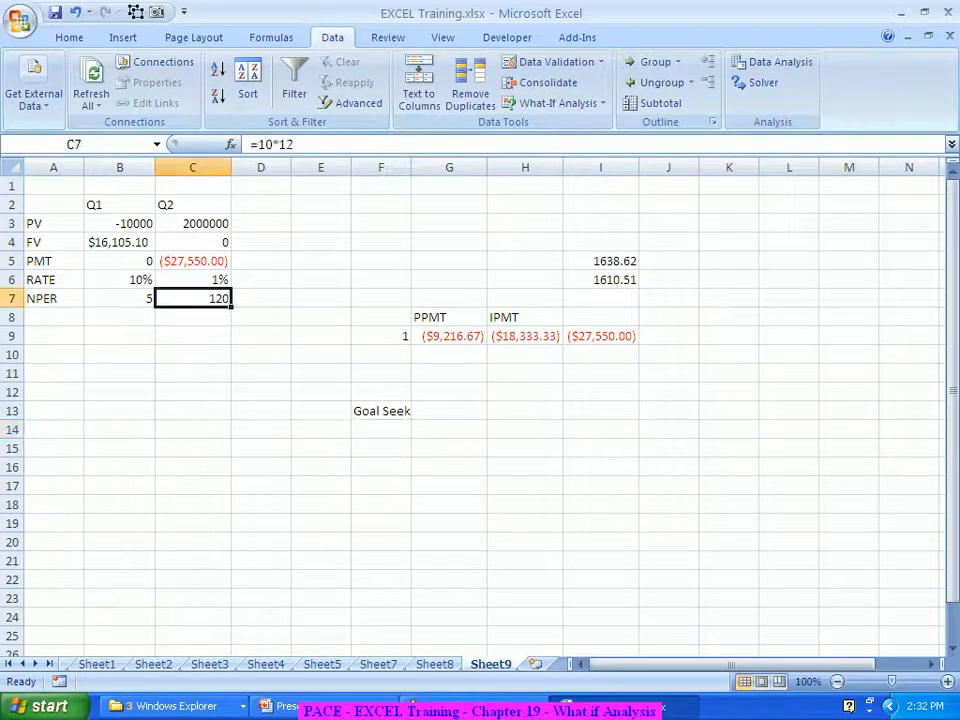
pyautogui.write('120')
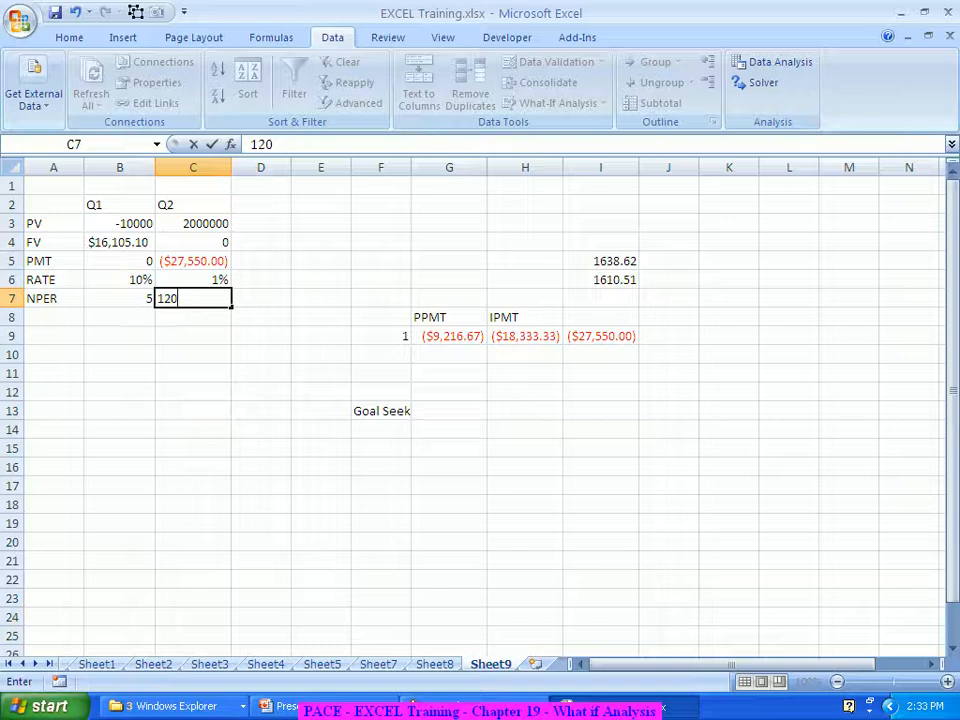
pyautogui.press('Return')
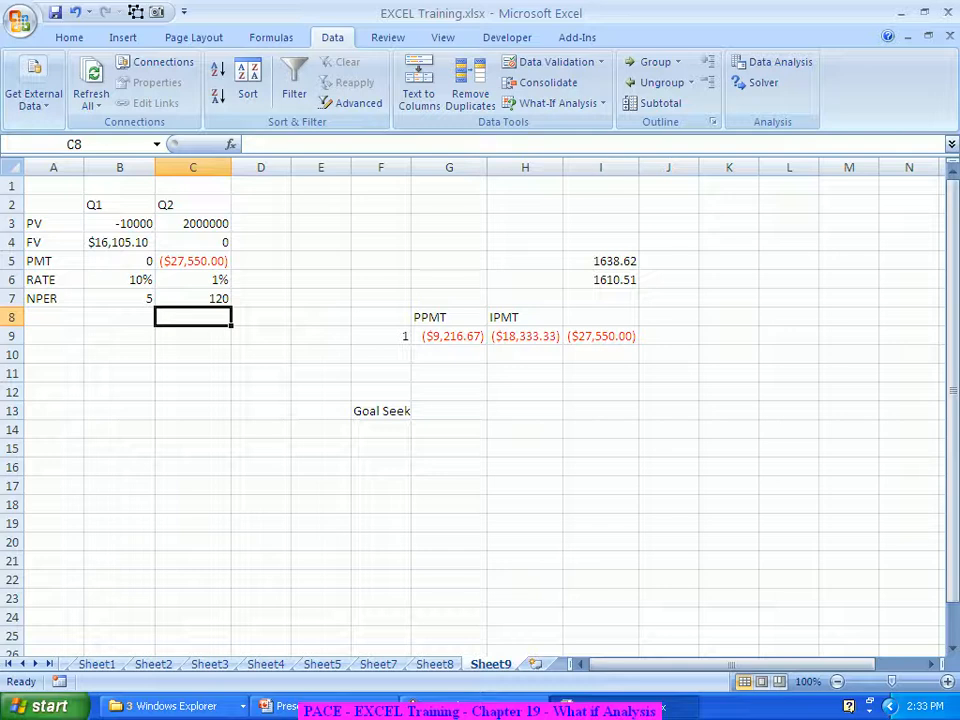
# - Goal-seek the Q2 PMT in C5 to -30000 by changing NPER in C7, accept the solution and review cells C5 to C7
pyautogui.click(557, 103)
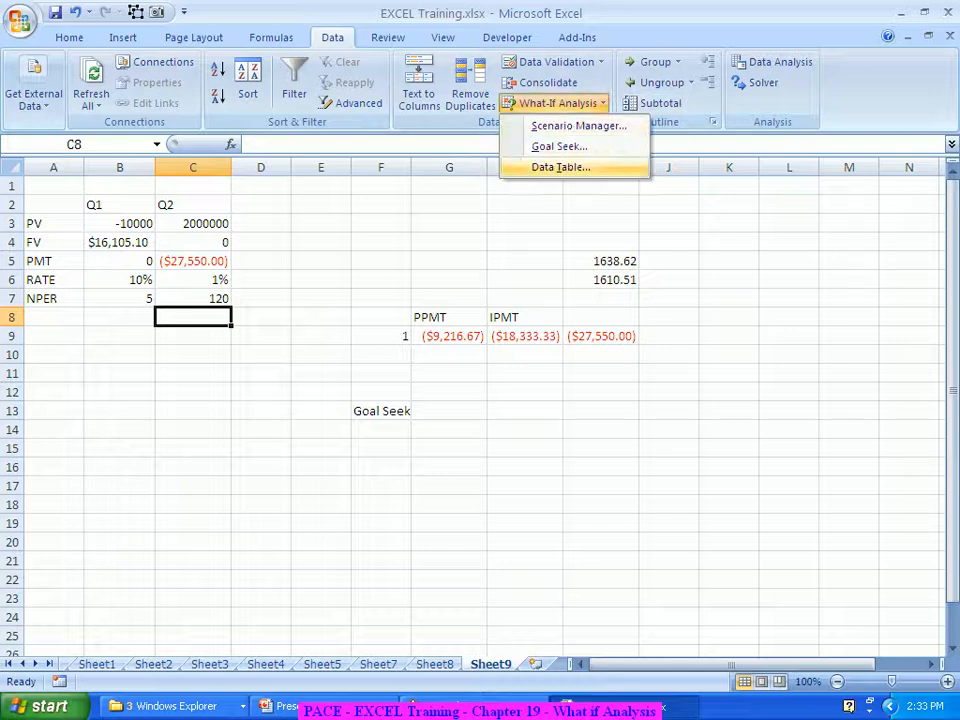
pyautogui.click(557, 145)
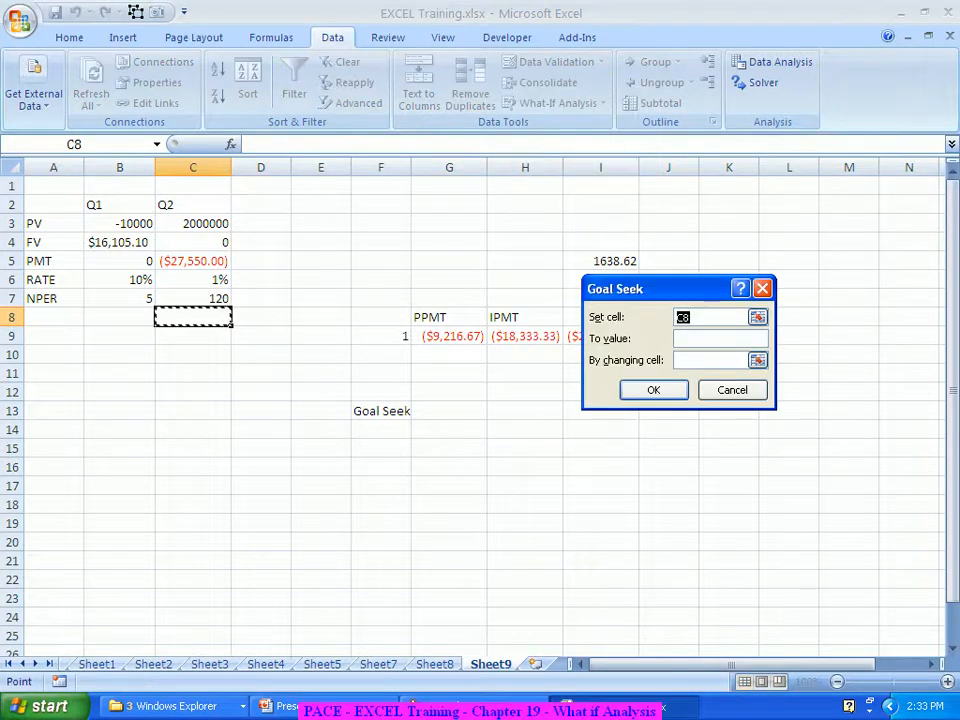
pyautogui.click(193, 261)
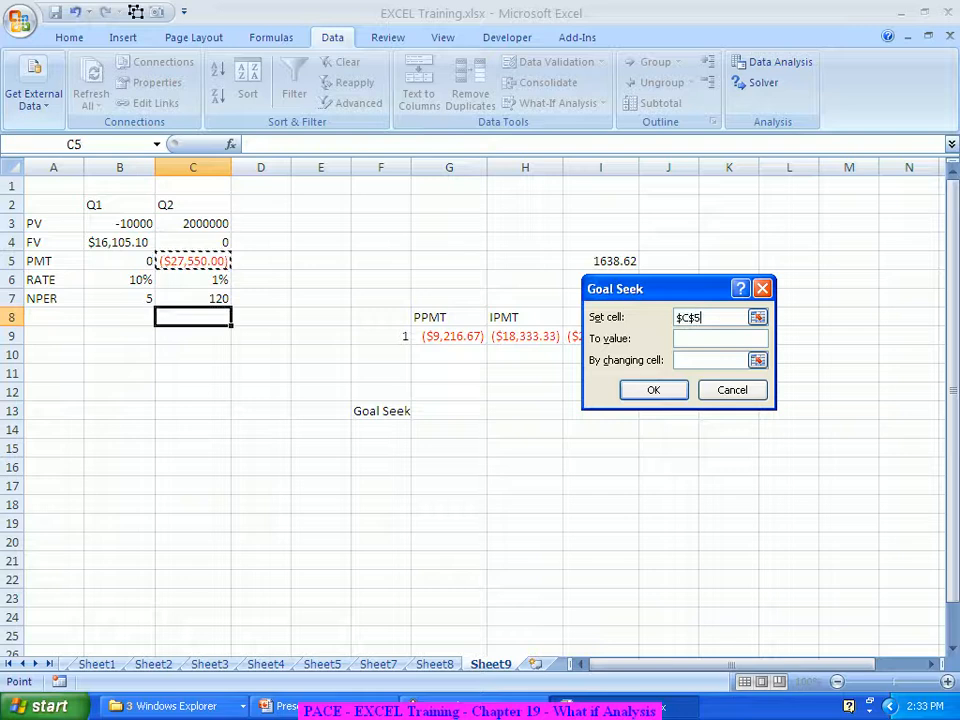
pyautogui.press('Tab')
pyautogui.write('-30000')
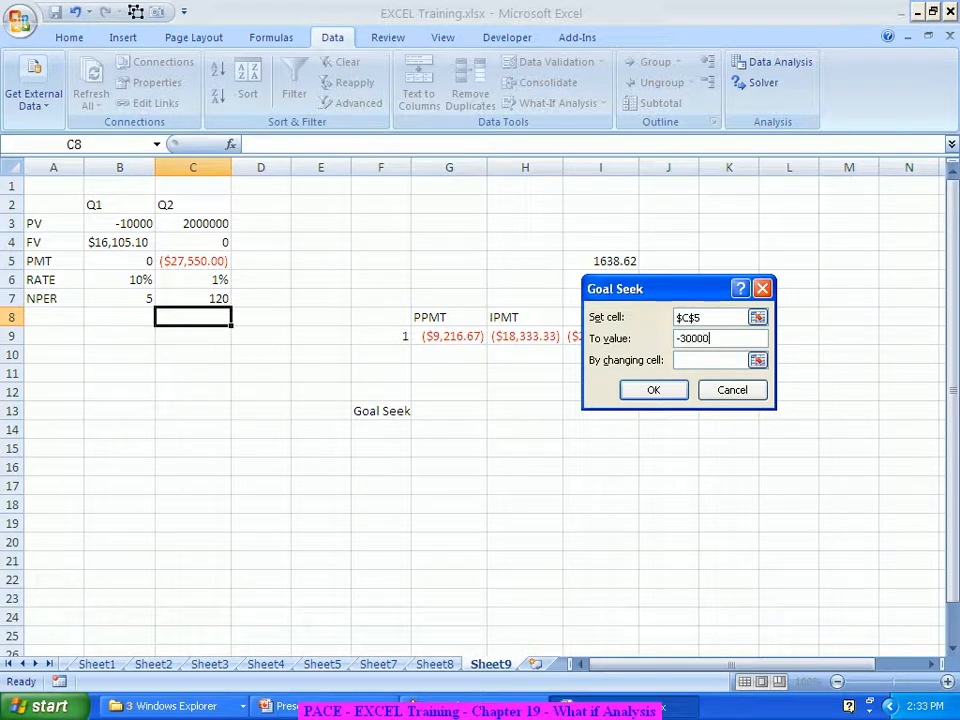
pyautogui.press('Tab')
pyautogui.click(193, 298)
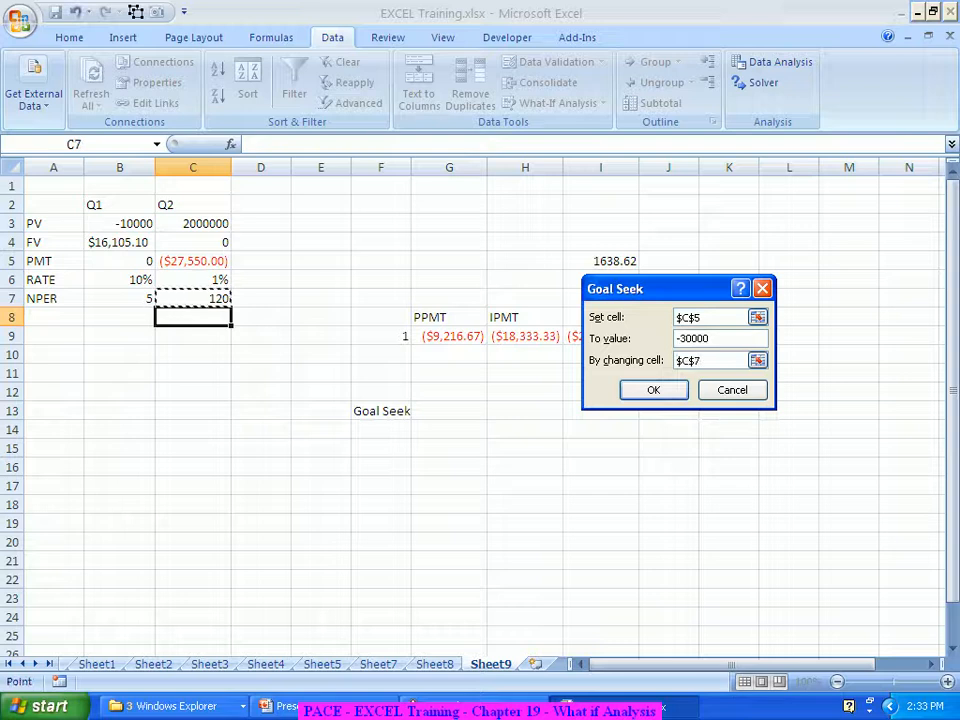
pyautogui.press('Return')
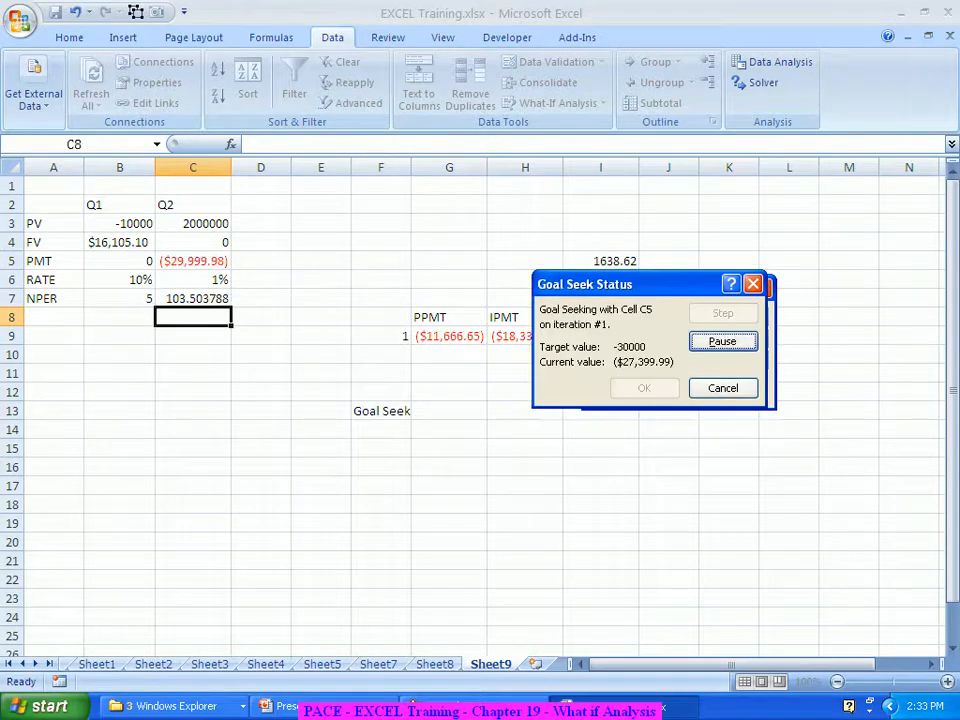
pyautogui.press('Return')
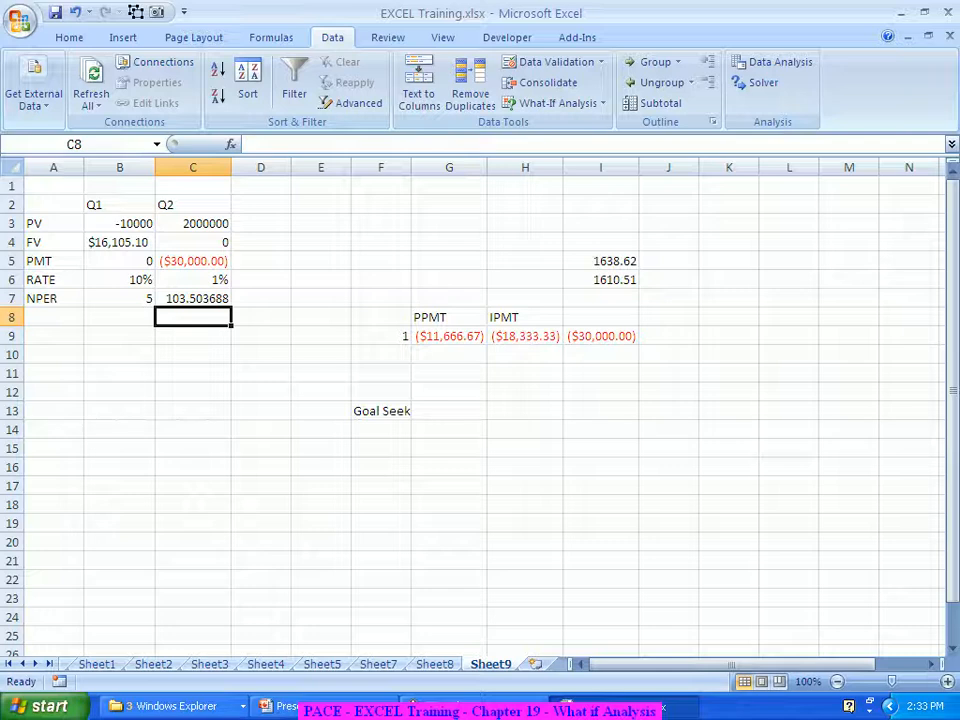
pyautogui.press('Up')
pyautogui.press('Up')
pyautogui.press('Up')
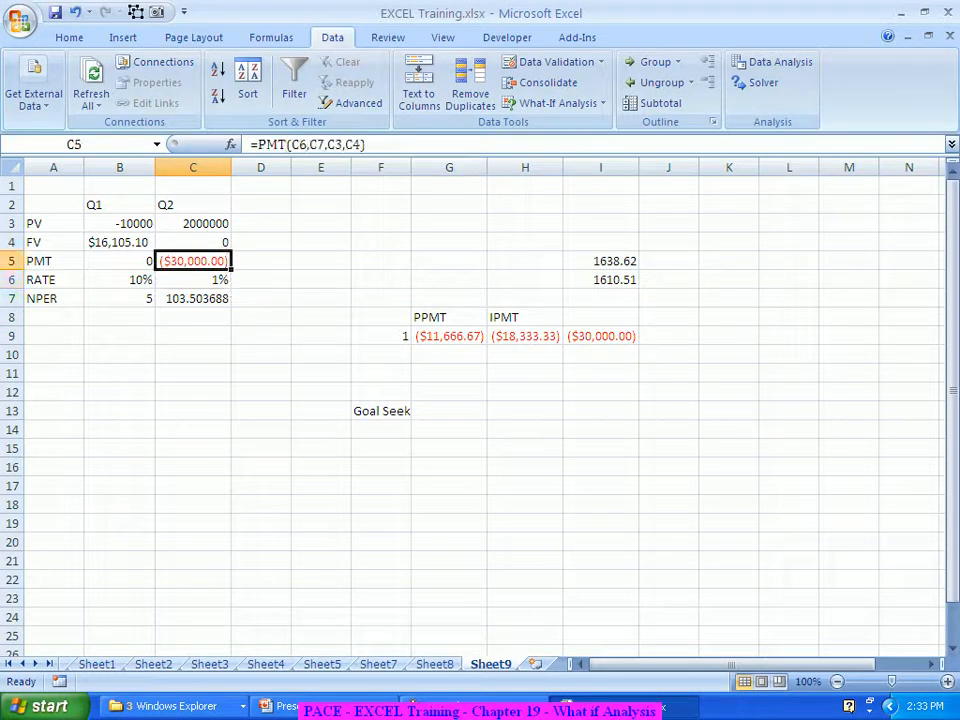
pyautogui.press('Down')
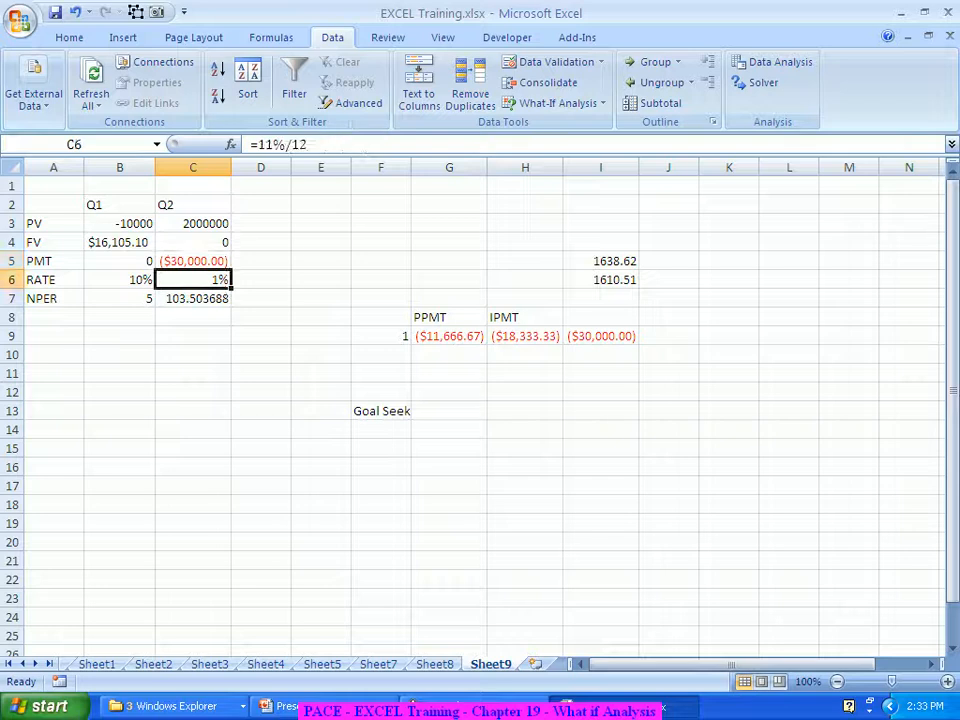
pyautogui.press('Down')
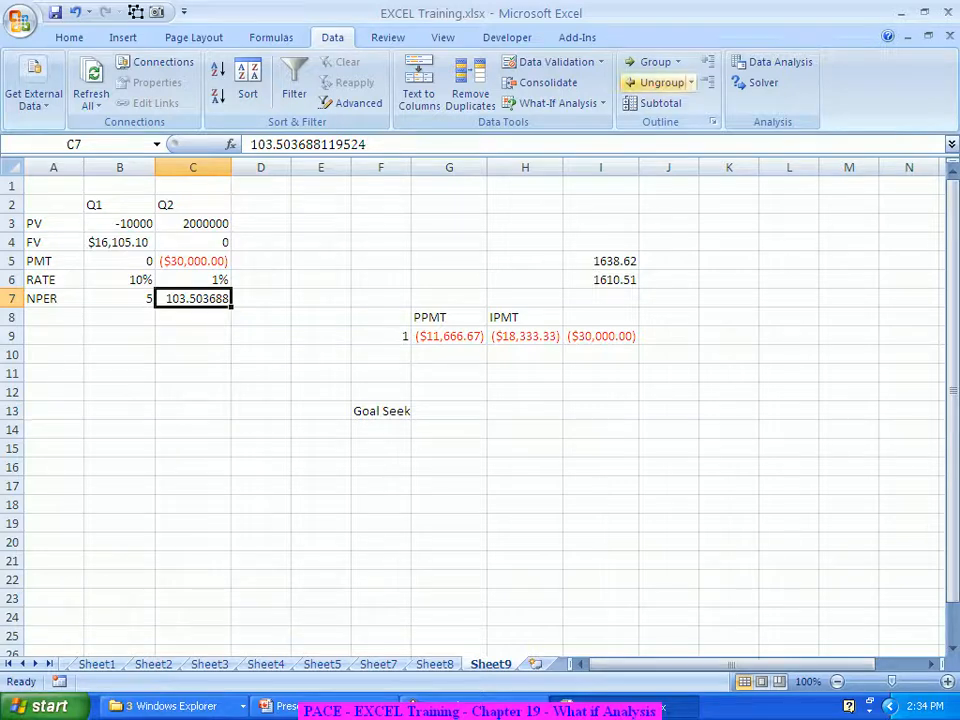
# - Goal-seek the Q2 PMT in C5 to -15000 by changing NPER in C7, close the status dialog and check C5
pyautogui.click(558, 103)
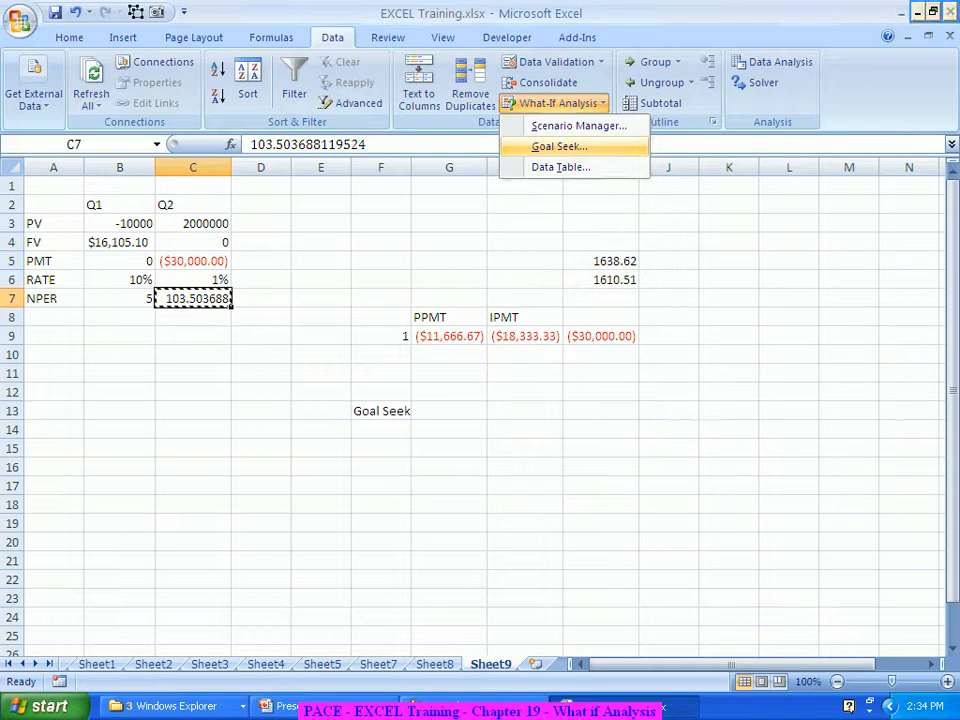
pyautogui.click(560, 146)
pyautogui.click(193, 261)
pyautogui.press('Tab')
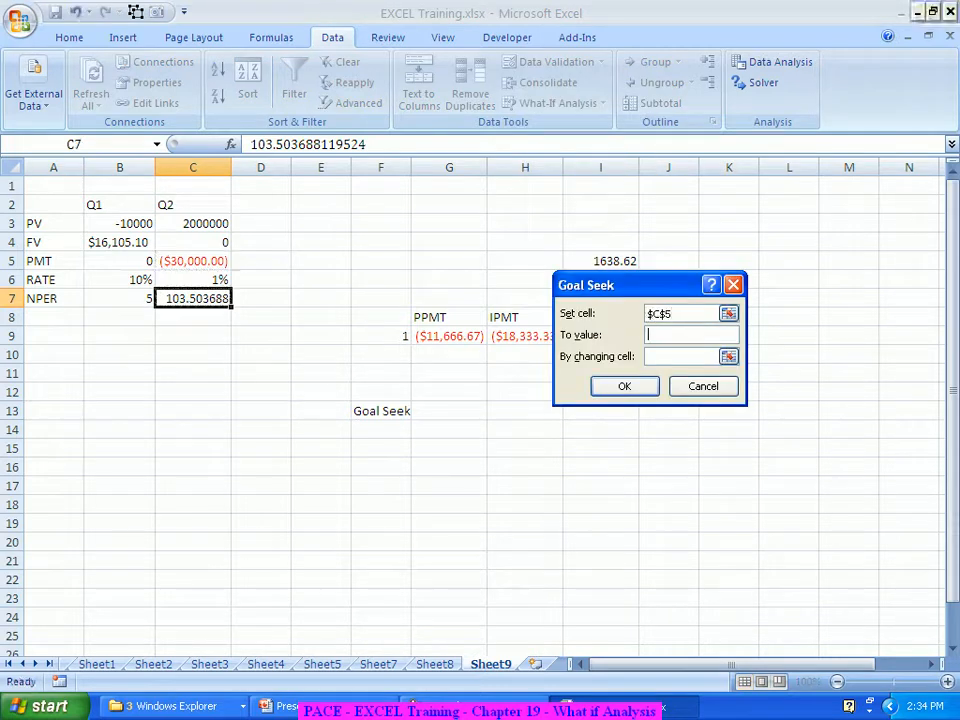
pyautogui.write('-15000')
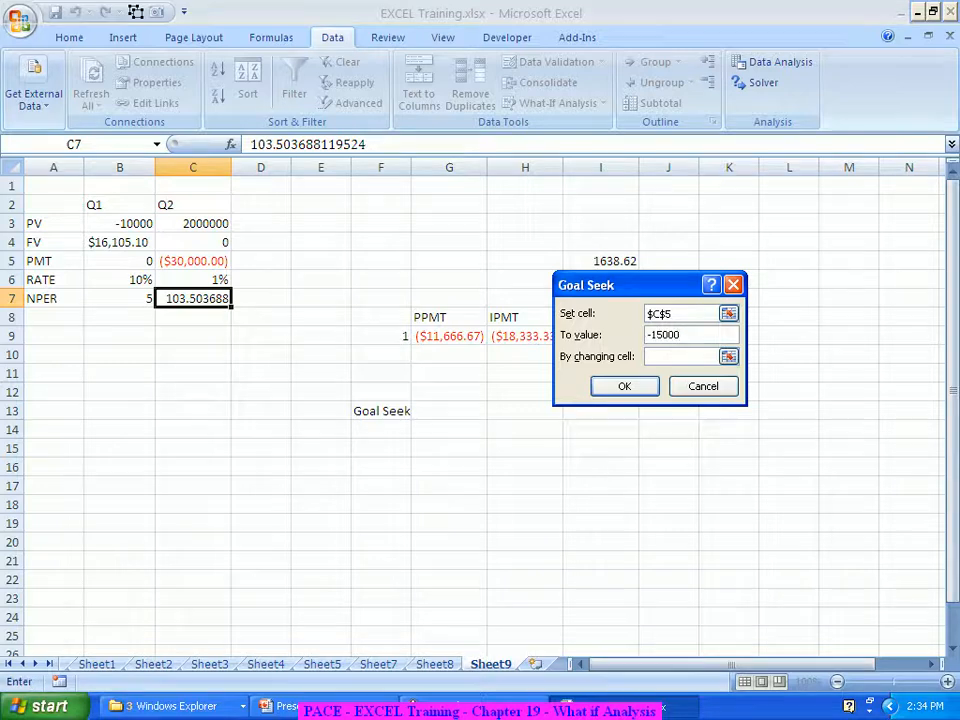
pyautogui.press('Tab')
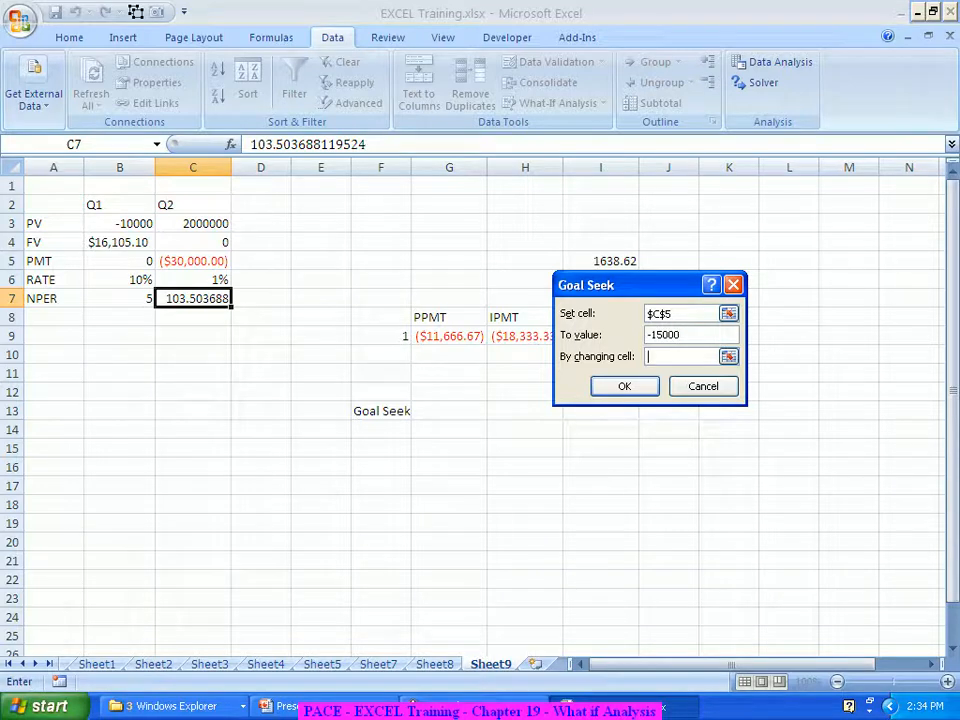
pyautogui.click(193, 299)
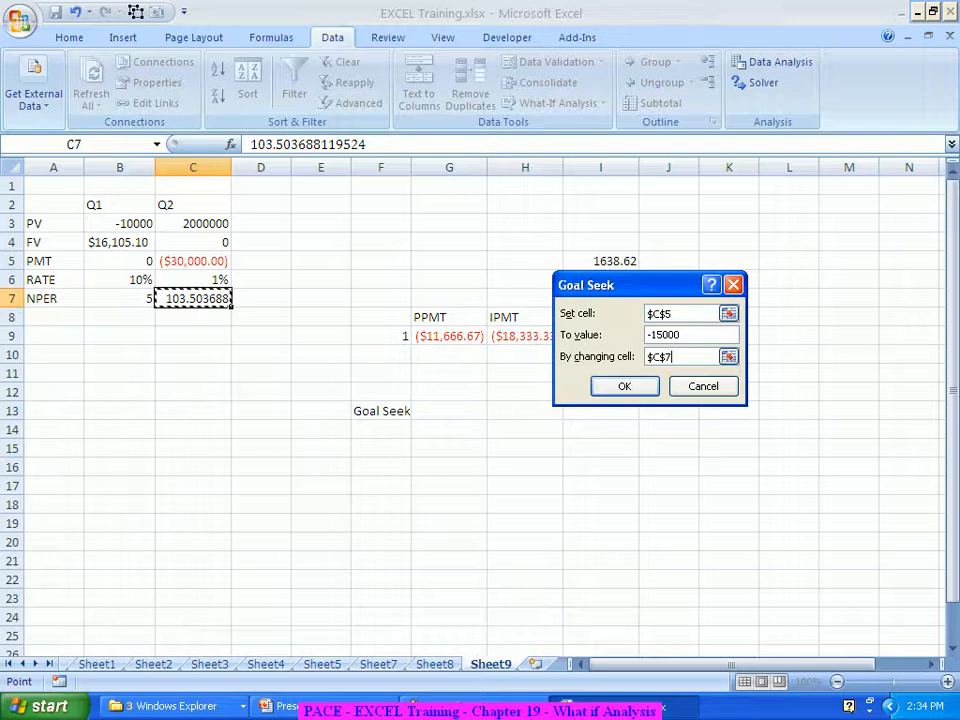
pyautogui.press('Return')
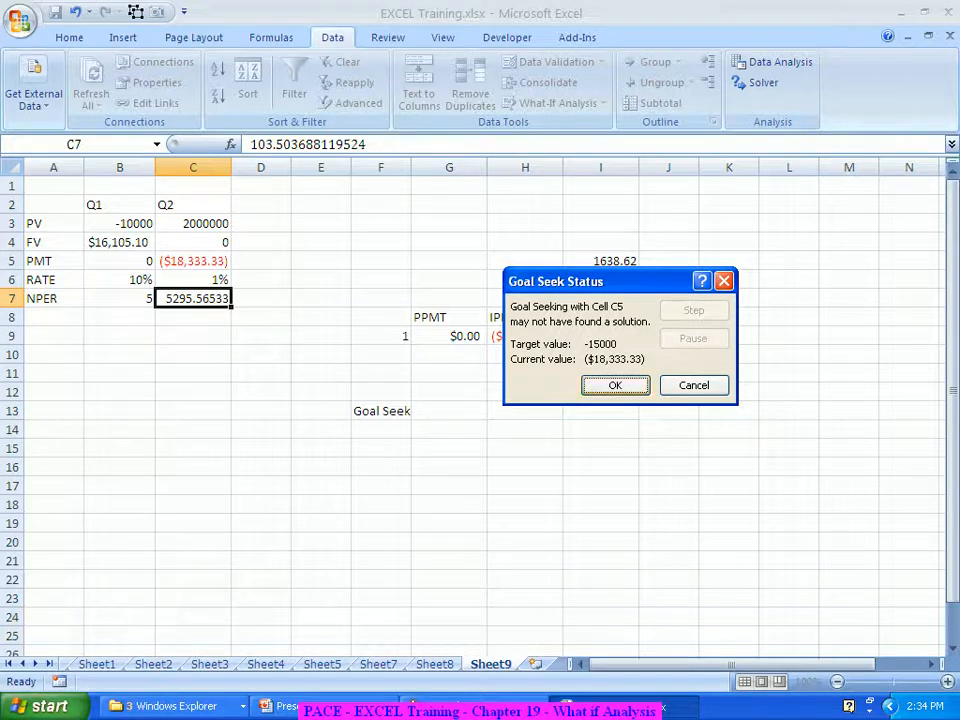
pyautogui.press('Escape')
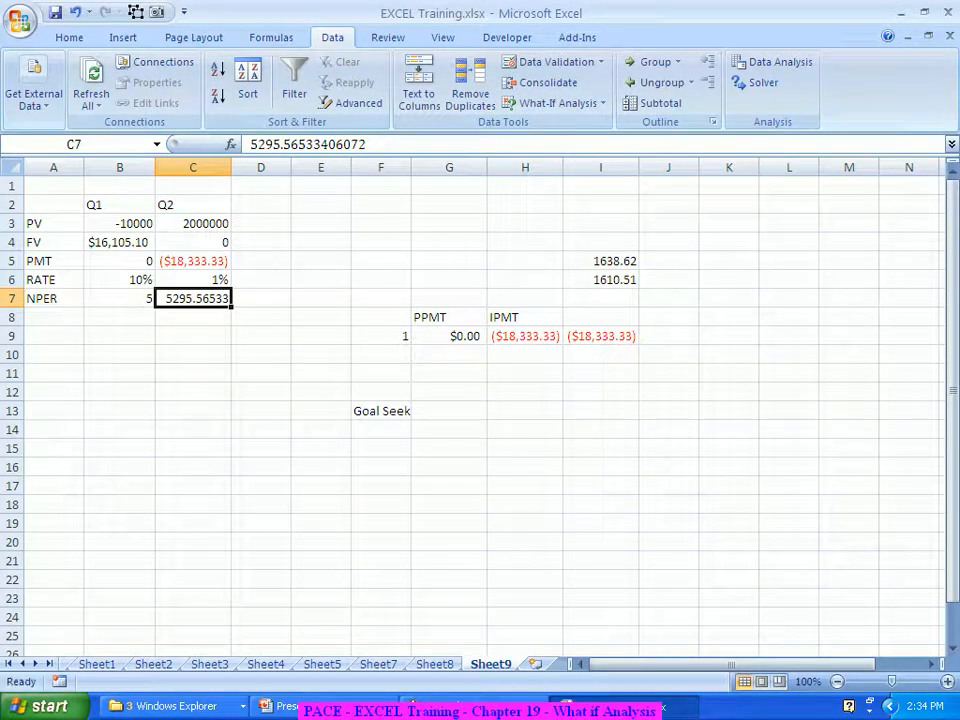
pyautogui.click(193, 261)
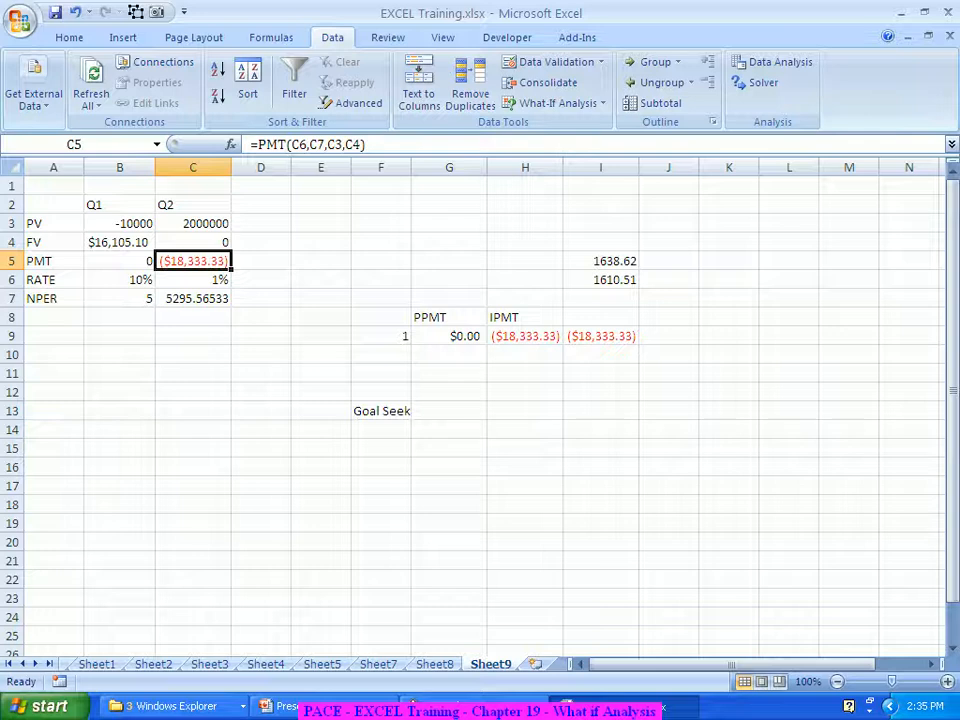
# - Try to goal-seek the Q2 PMT in C5 to -20000 by changing NPER in C7, and close the status dialog
pyautogui.click(558, 103)
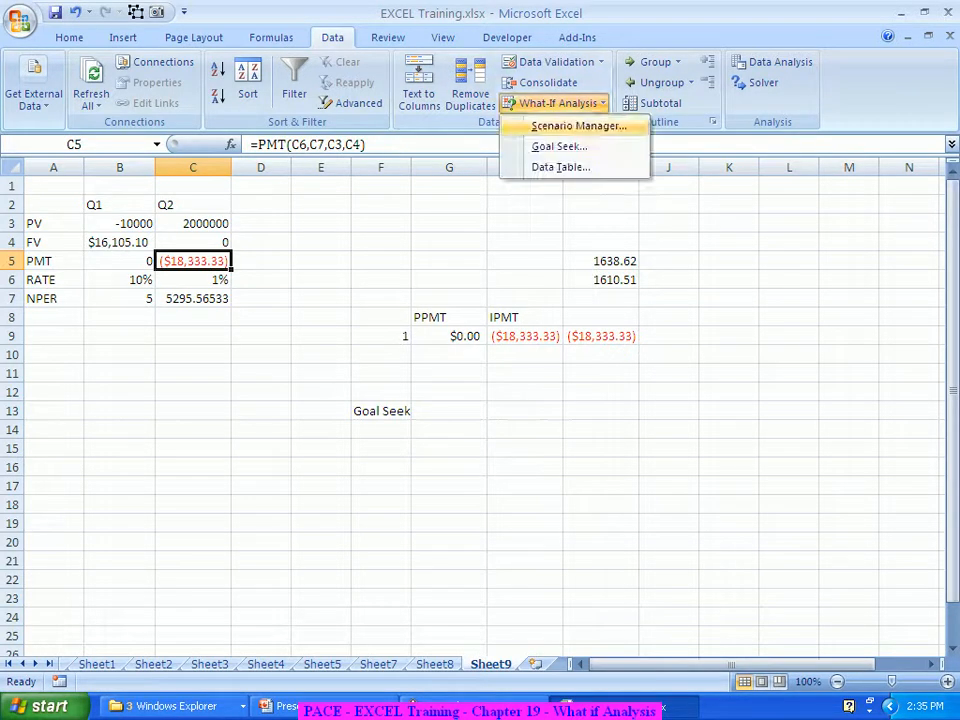
pyautogui.click(559, 146)
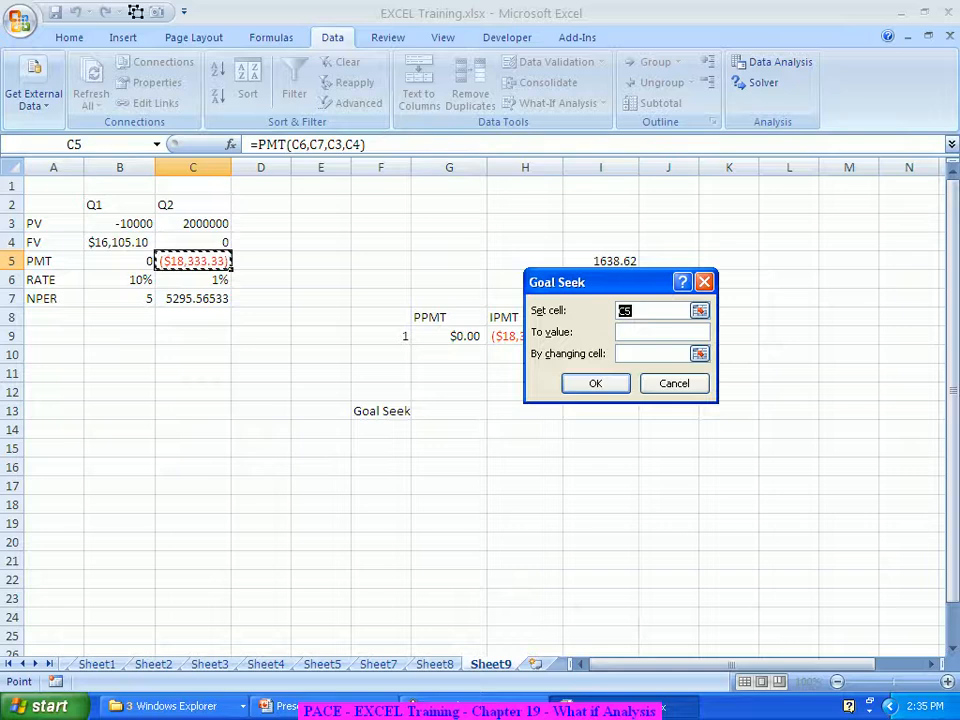
pyautogui.press('Tab')
pyautogui.write('-20000')
pyautogui.press('Tab')
pyautogui.click(193, 299)
pyautogui.press('Return')
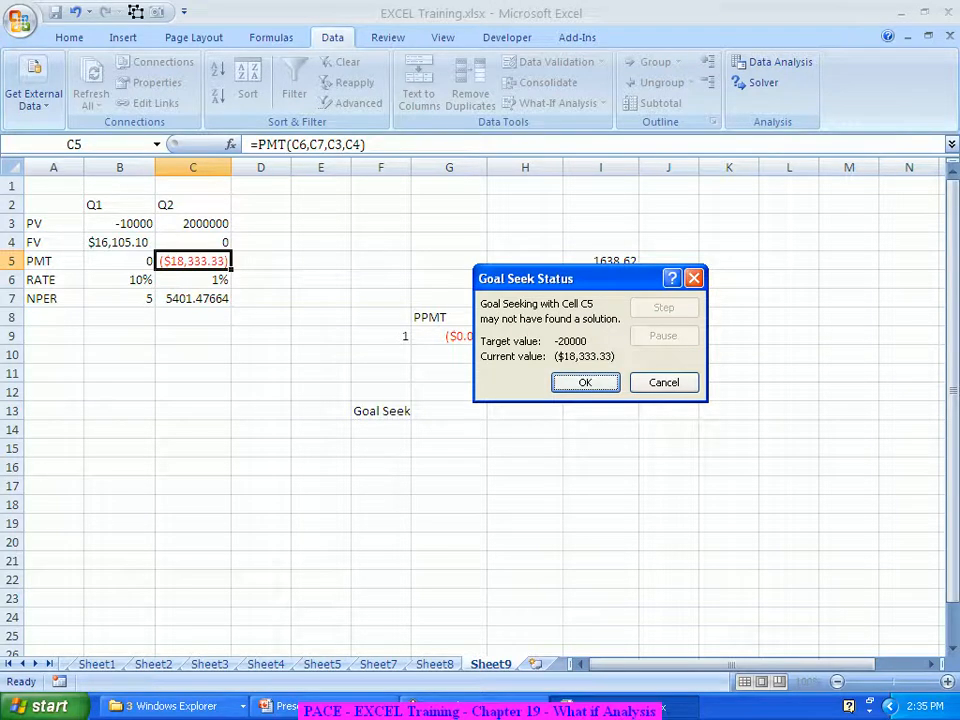
pyautogui.press('Return')
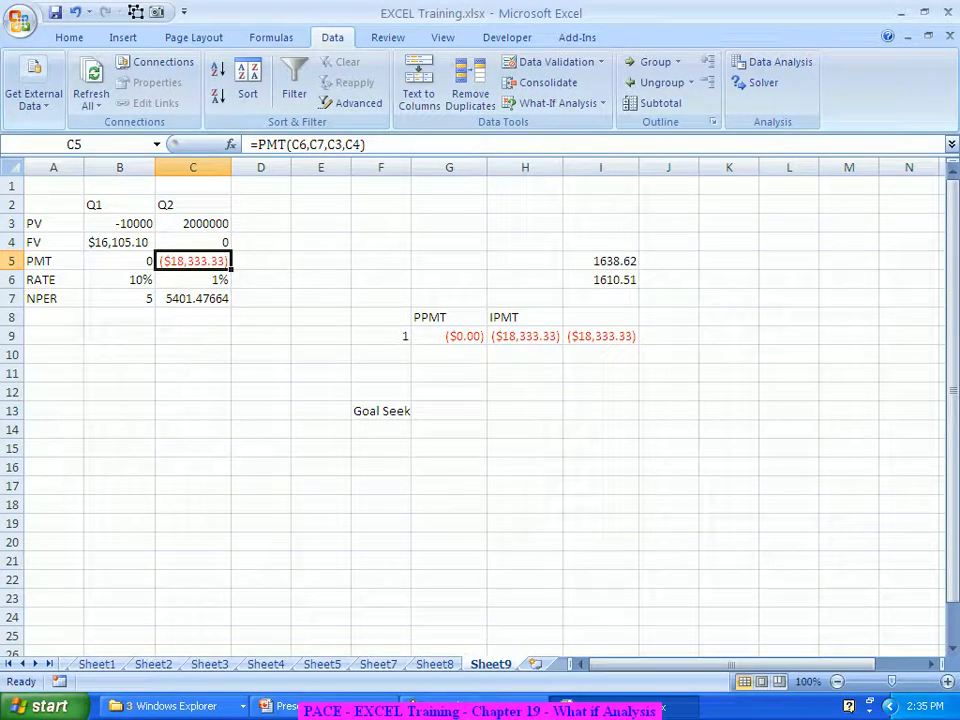
# - Clear the Q2 NPER cell C7 and enter 120 in it
pyautogui.click(193, 298)
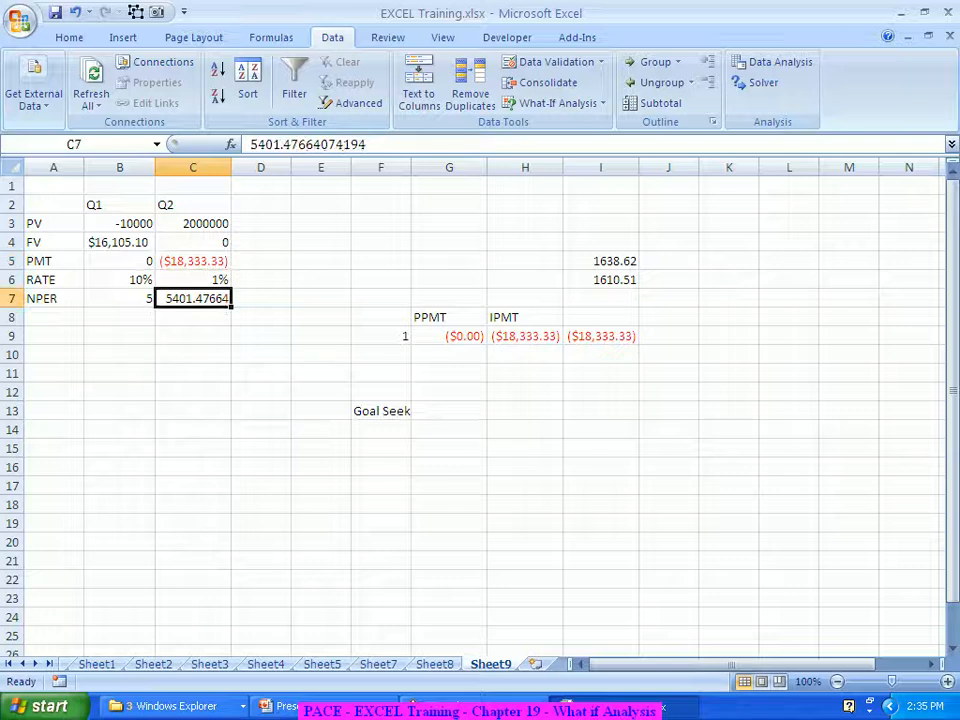
pyautogui.press('Delete')
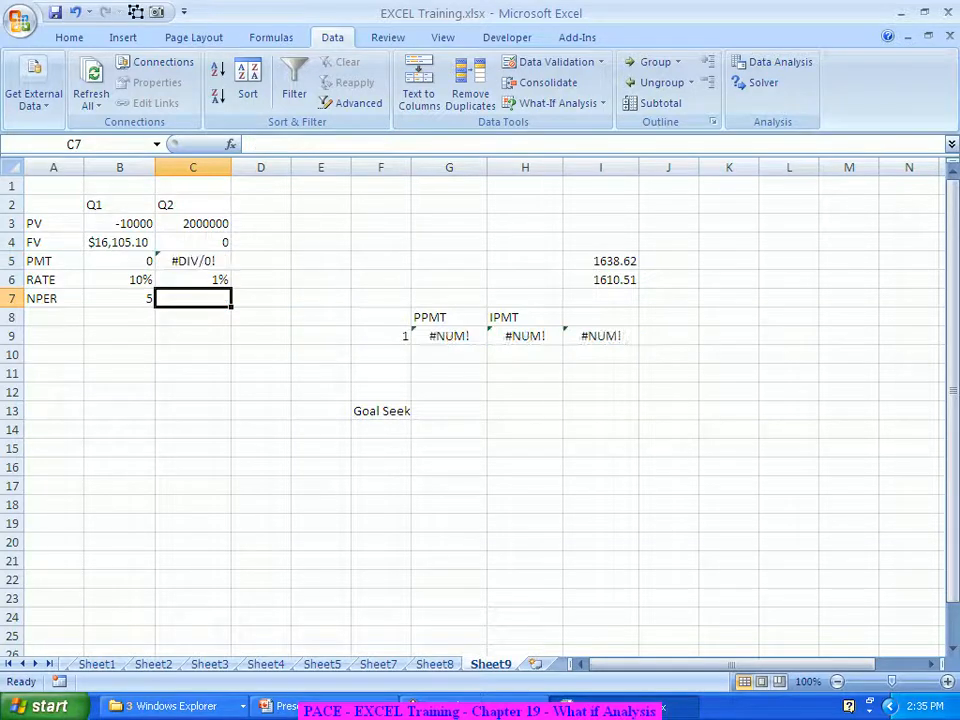
pyautogui.write('120')
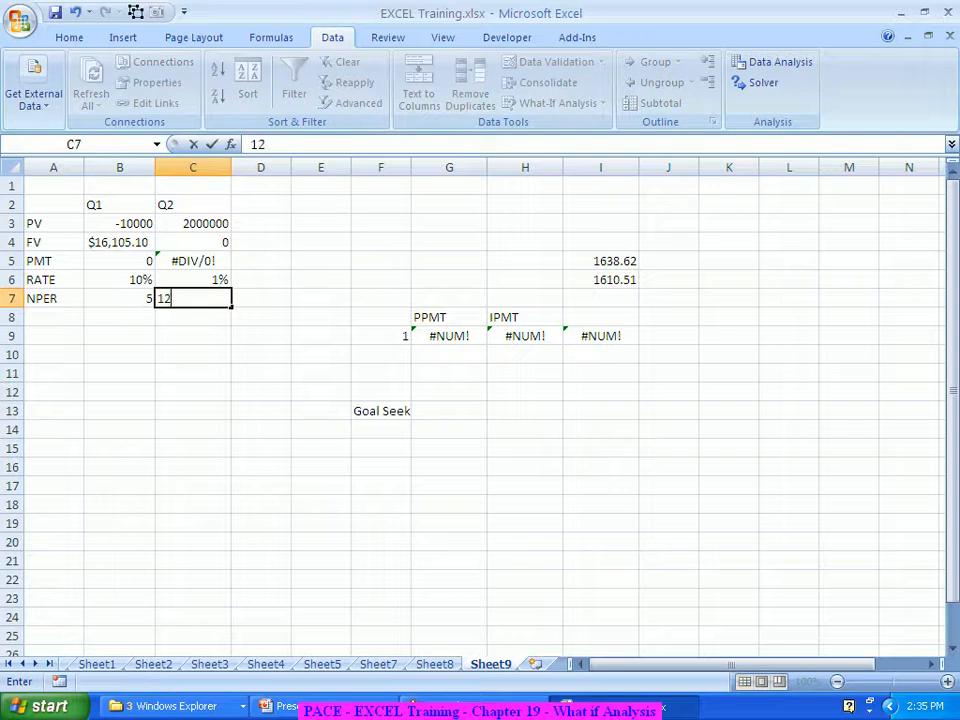
pyautogui.press('Return')
pyautogui.click(193, 298)
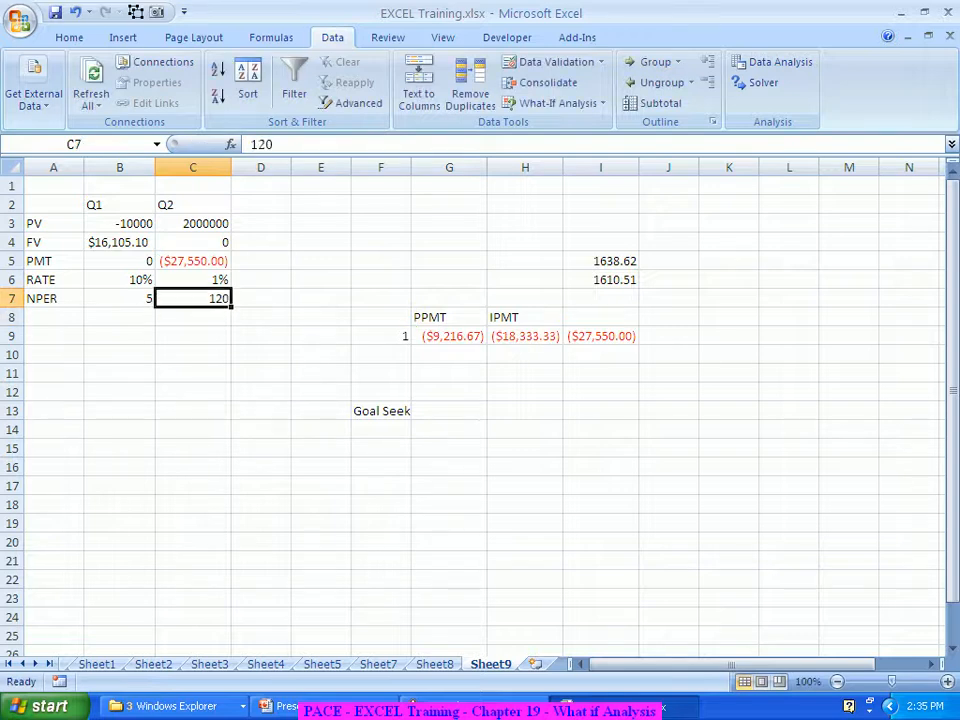
# - Goal-seek the Q2 PMT in C5 to -20000 by changing NPER in C7 from its reset value, and accept the solution
pyautogui.click(193, 261)
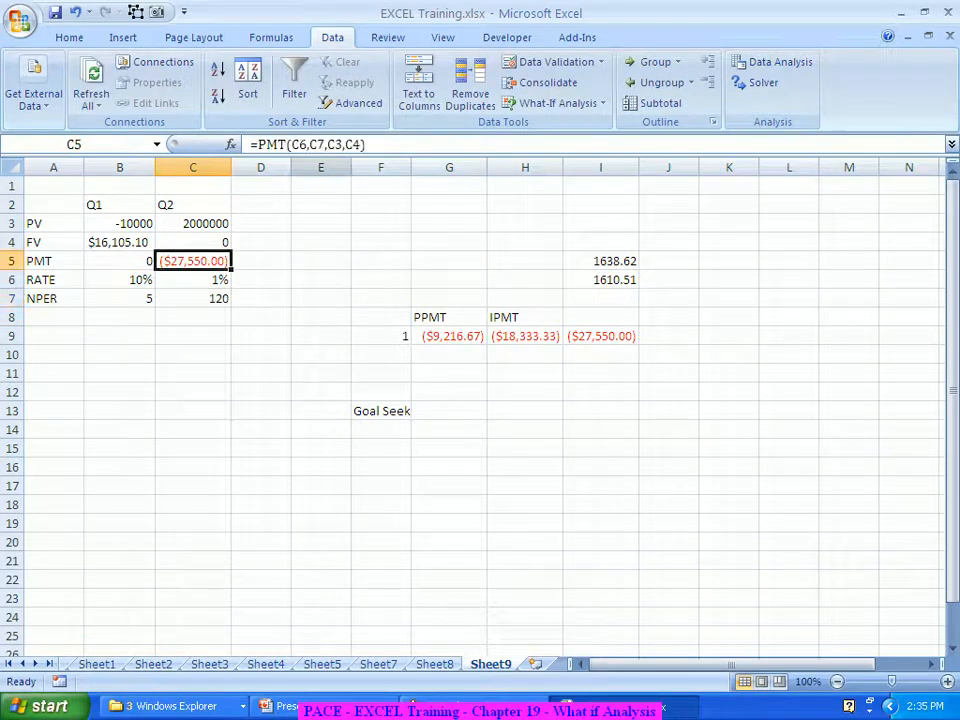
pyautogui.click(558, 103)
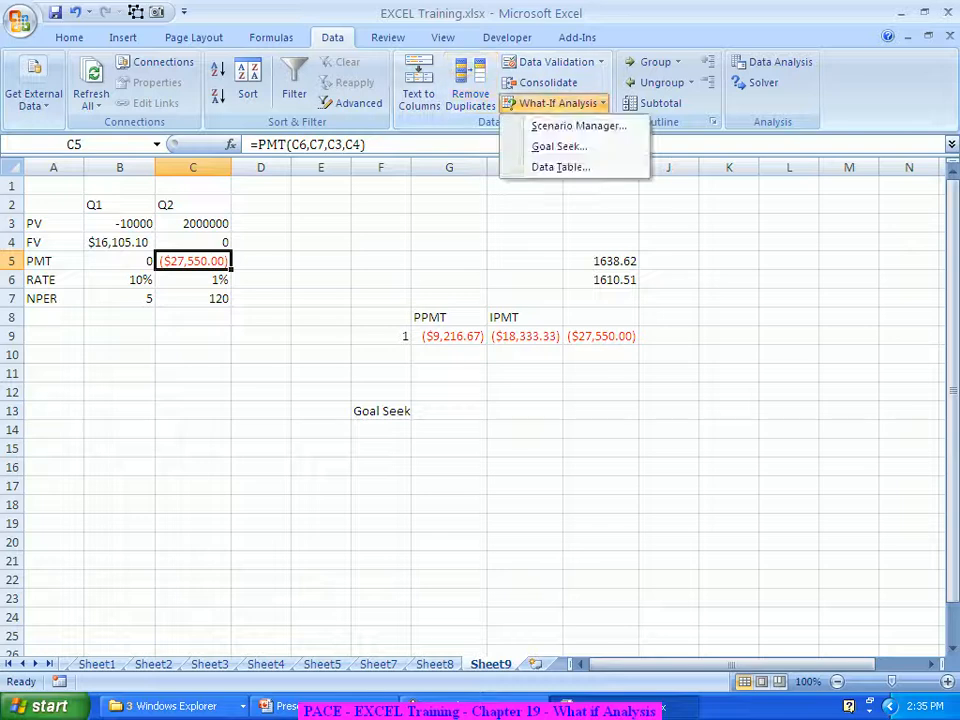
pyautogui.click(553, 146)
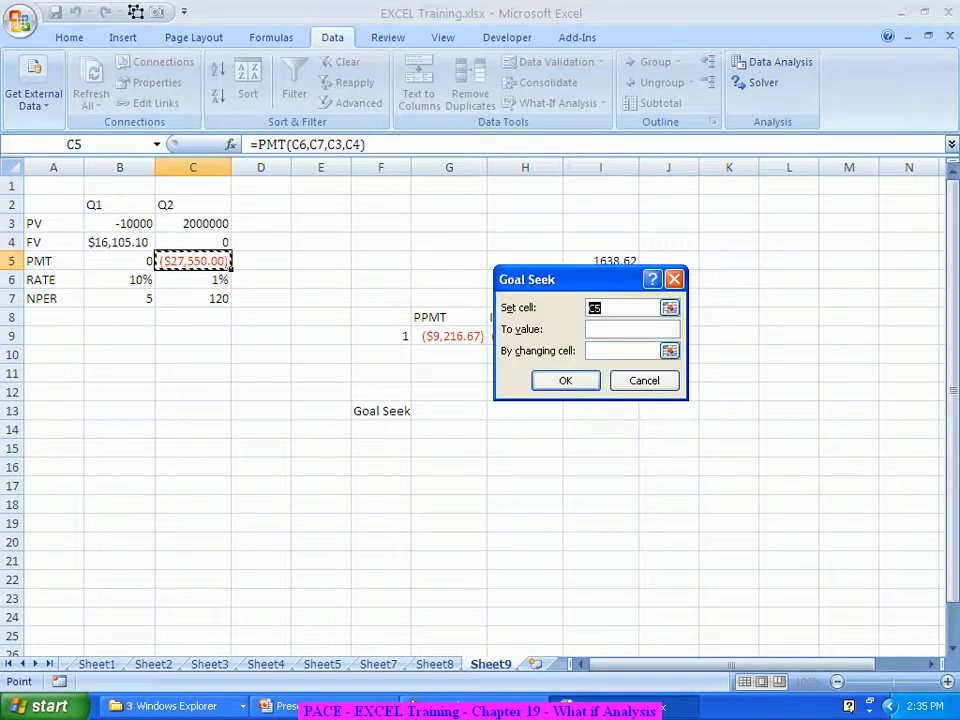
pyautogui.click(631, 329)
pyautogui.write('-20000')
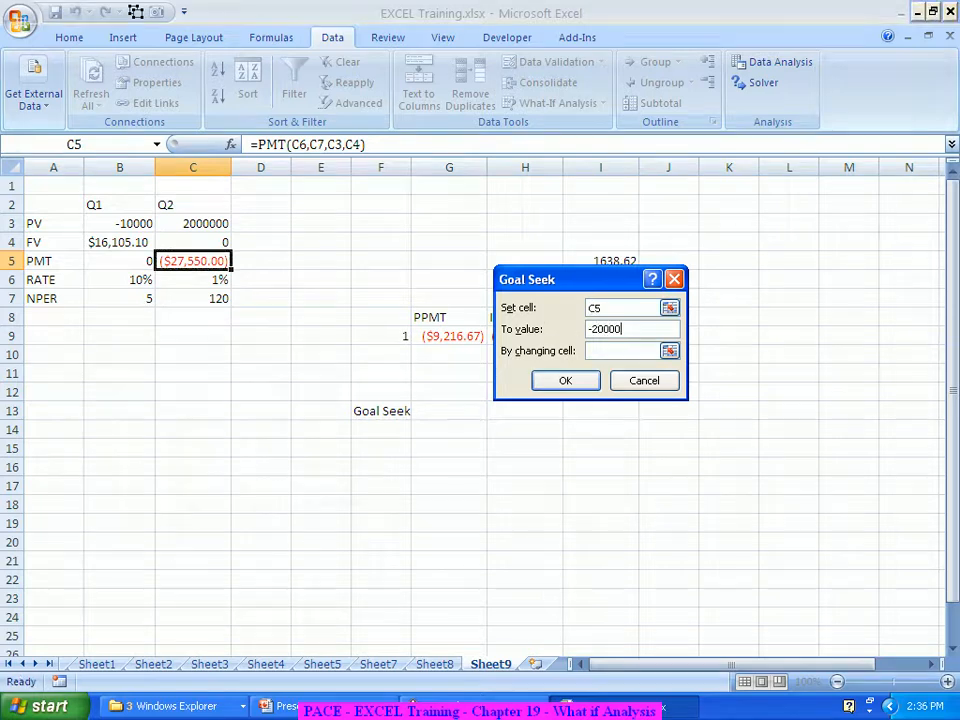
pyautogui.press('Tab')
pyautogui.click(193, 299)
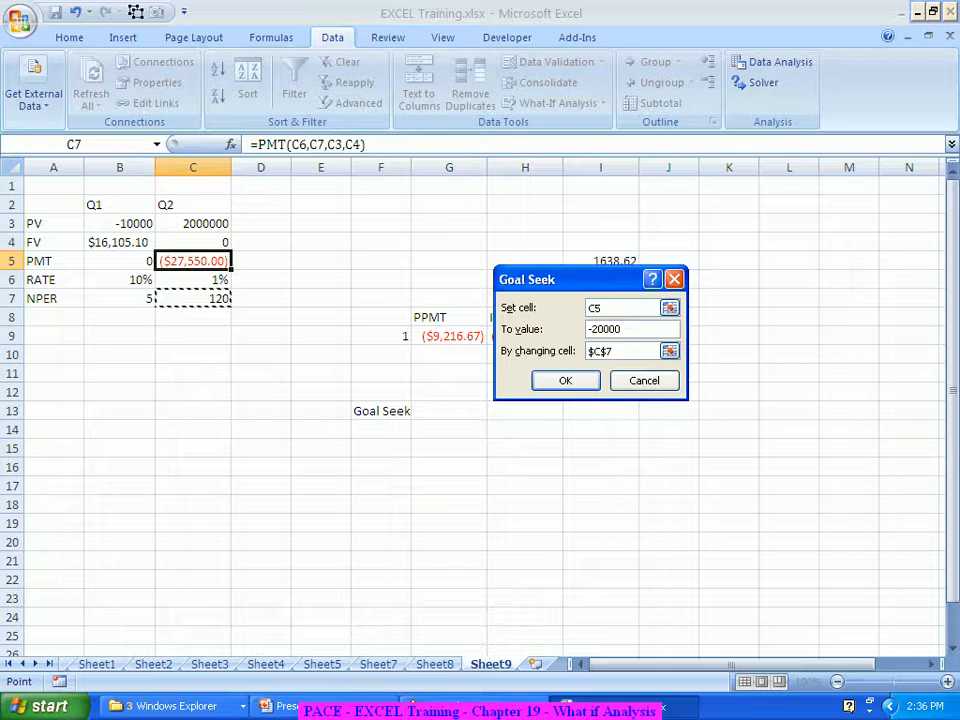
pyautogui.click(566, 381)
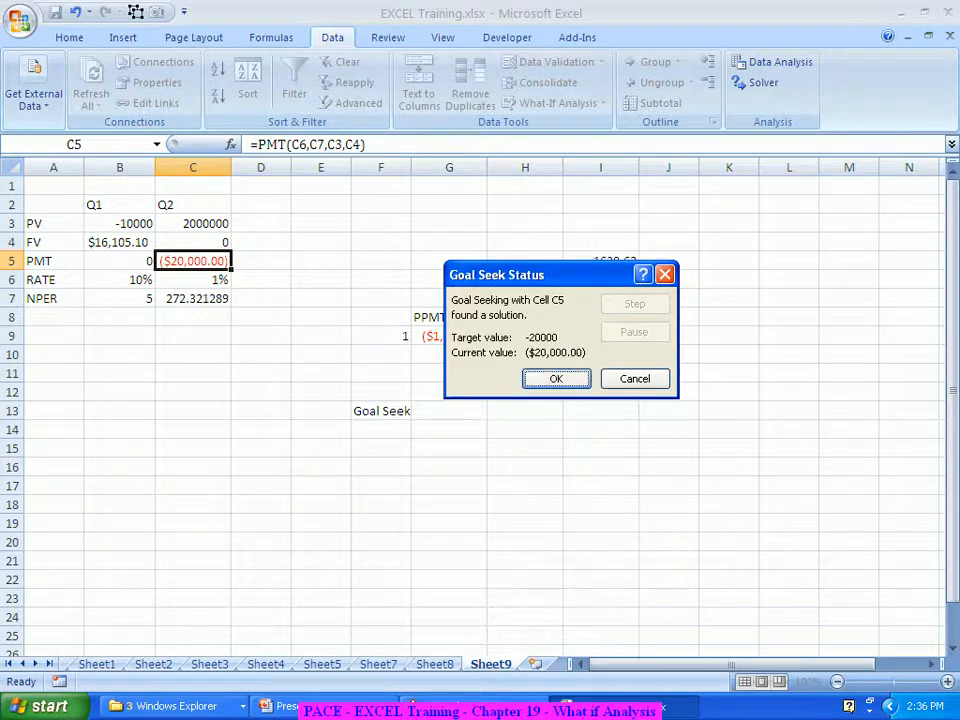
pyautogui.press('Return')
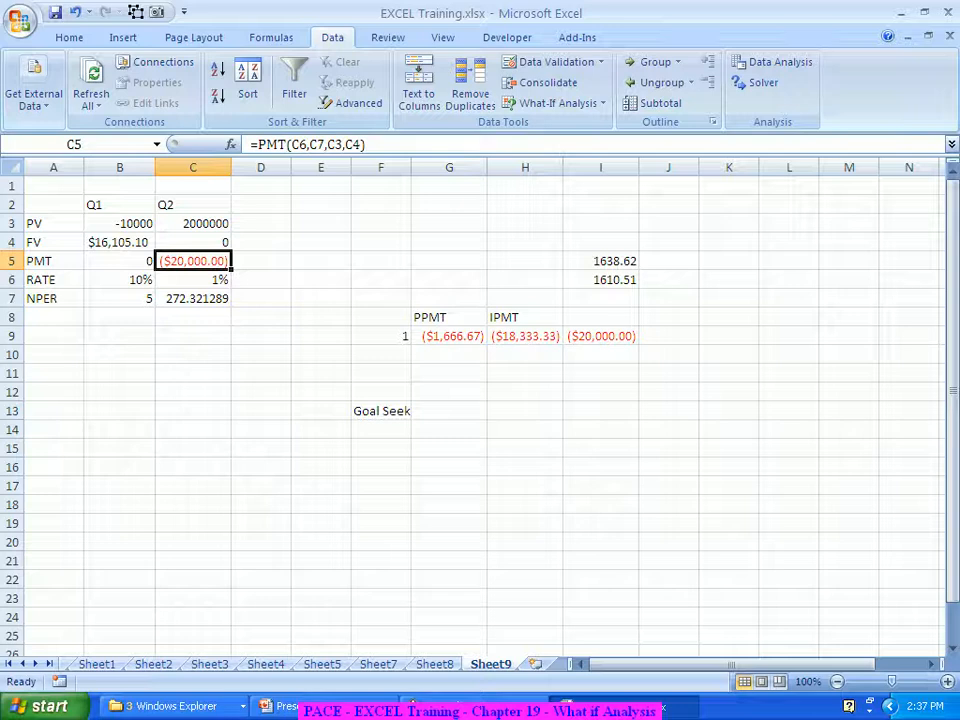
# - Check the finance questions on the PowerPoint slide, return to the Excel workbook and reset the Q2 NPER in C7 to 120
pyautogui.hotkey('alt', 'Tab')
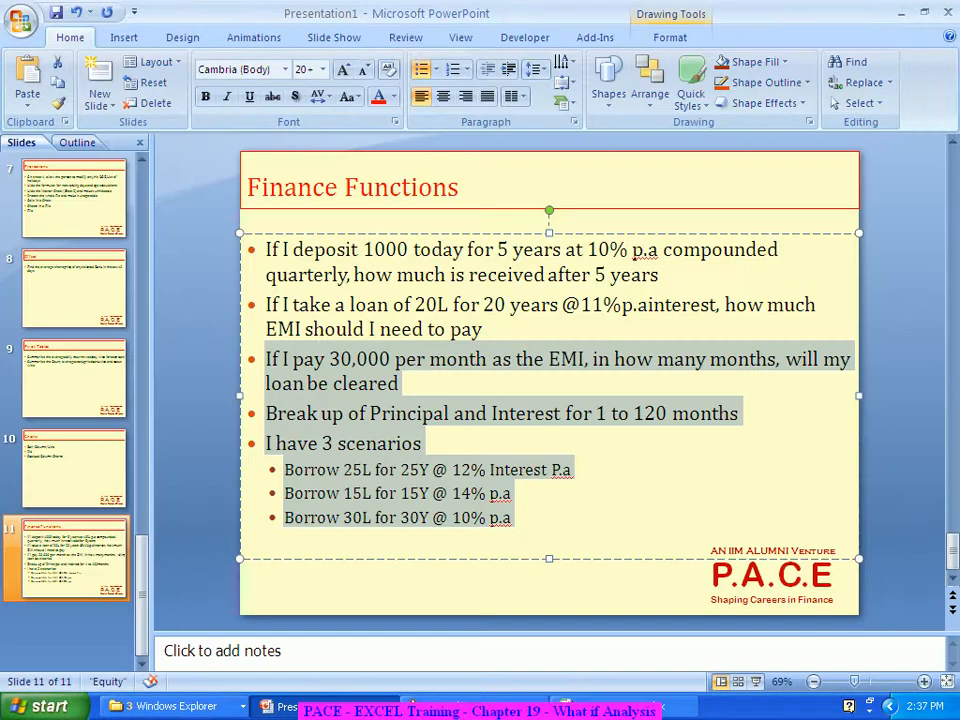
pyautogui.click(400, 384)
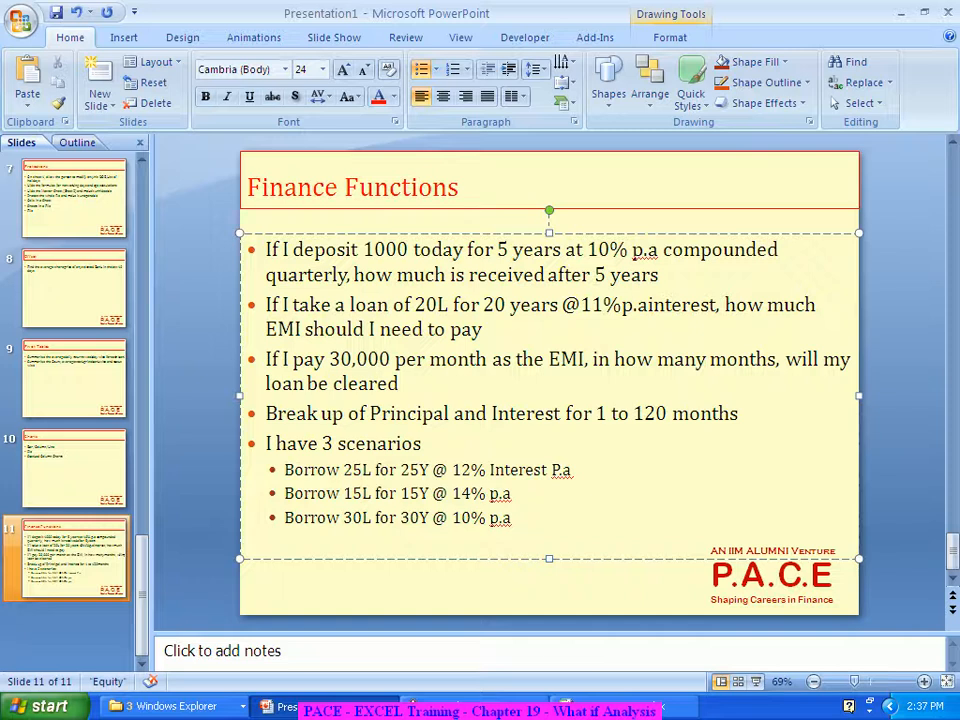
pyautogui.hotkey('alt', 'Tab')
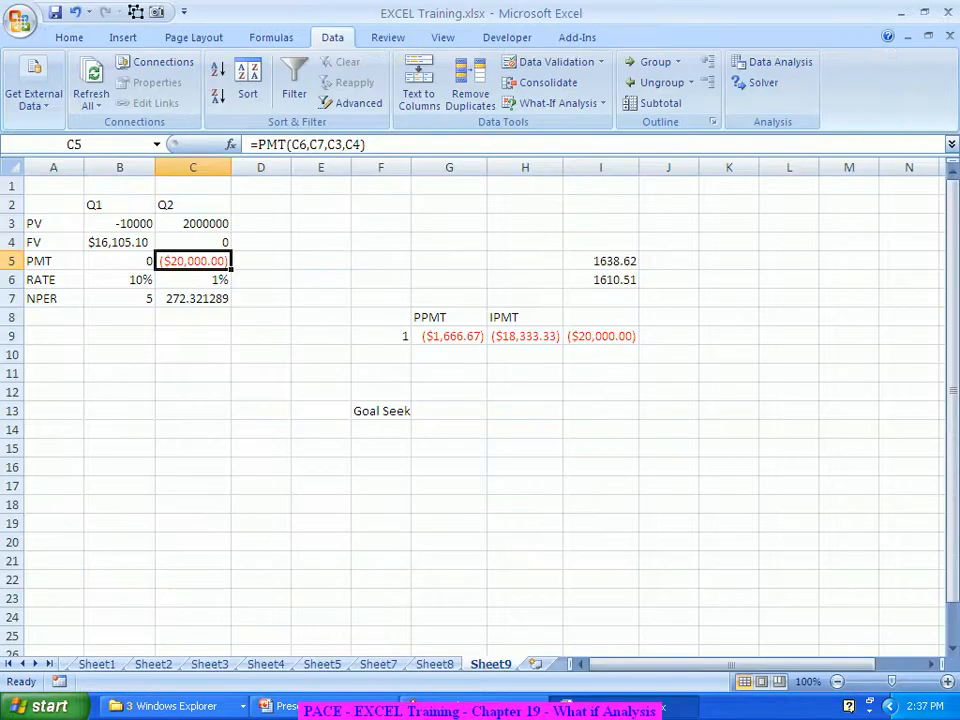
pyautogui.click(193, 298)
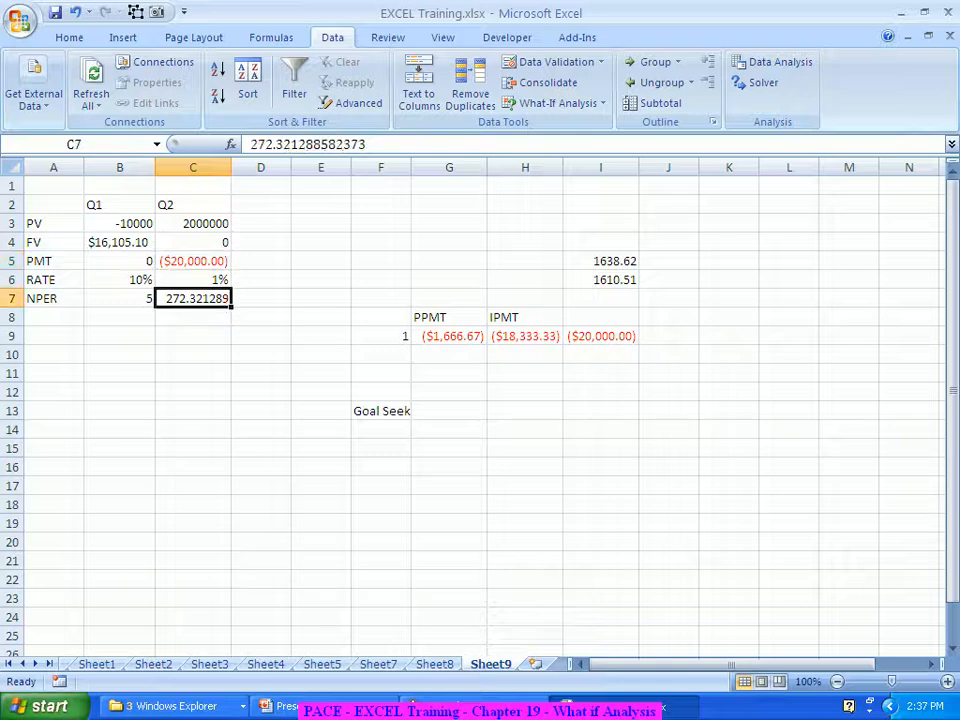
pyautogui.write('120')
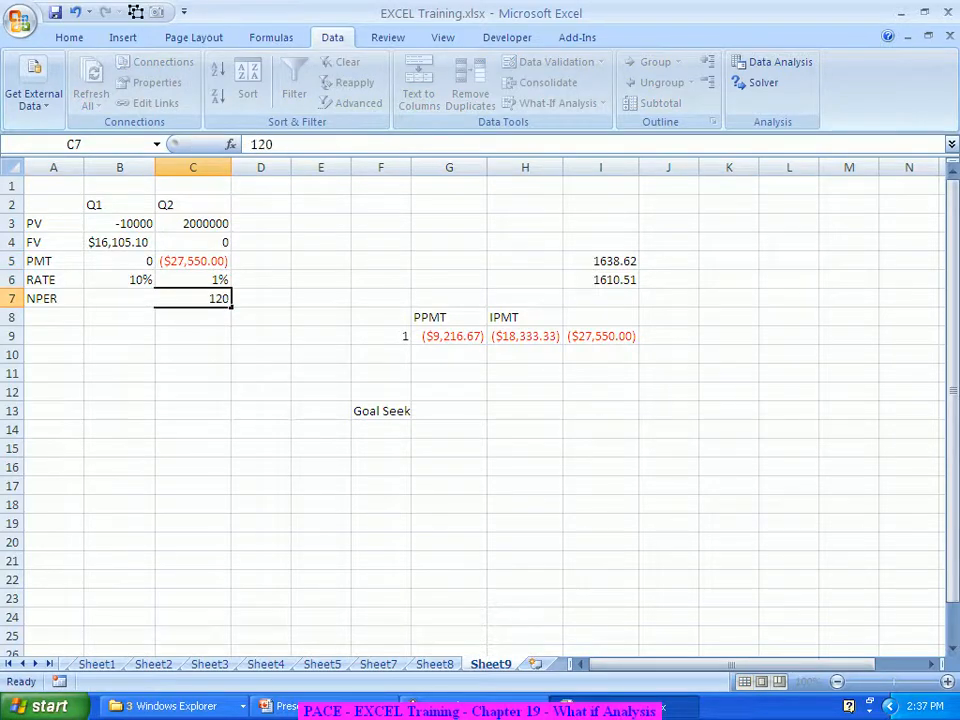
pyautogui.press('Return')
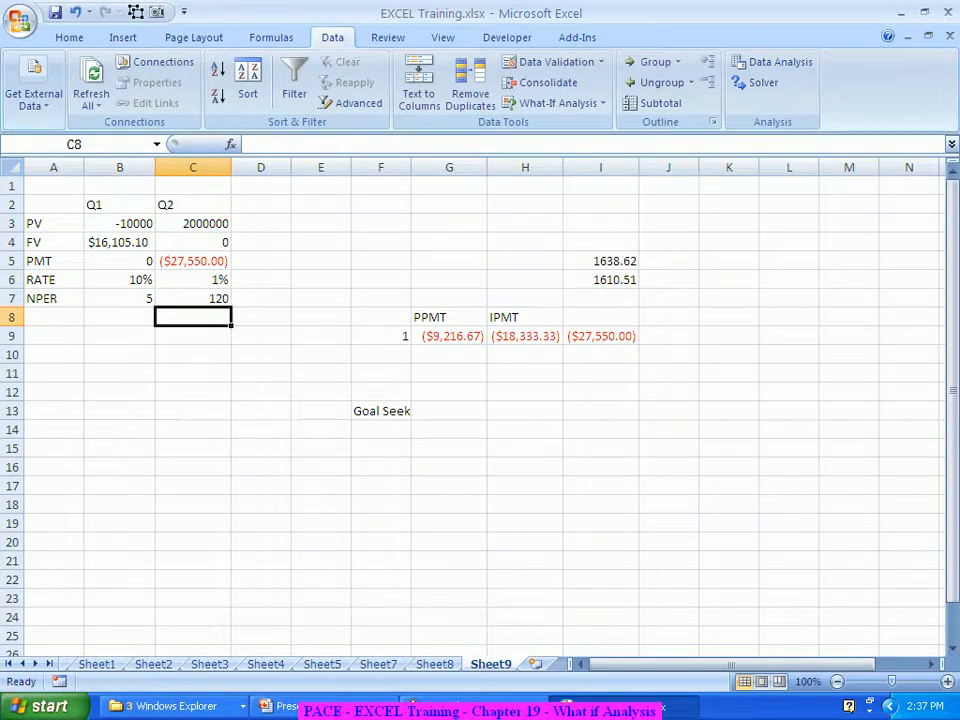
# - Review the PPMT and IPMT row F9:I9, and enter the starting month numbers 1 and 2 in F16 and F17
pyautogui.scroll(-1, 480, 410)
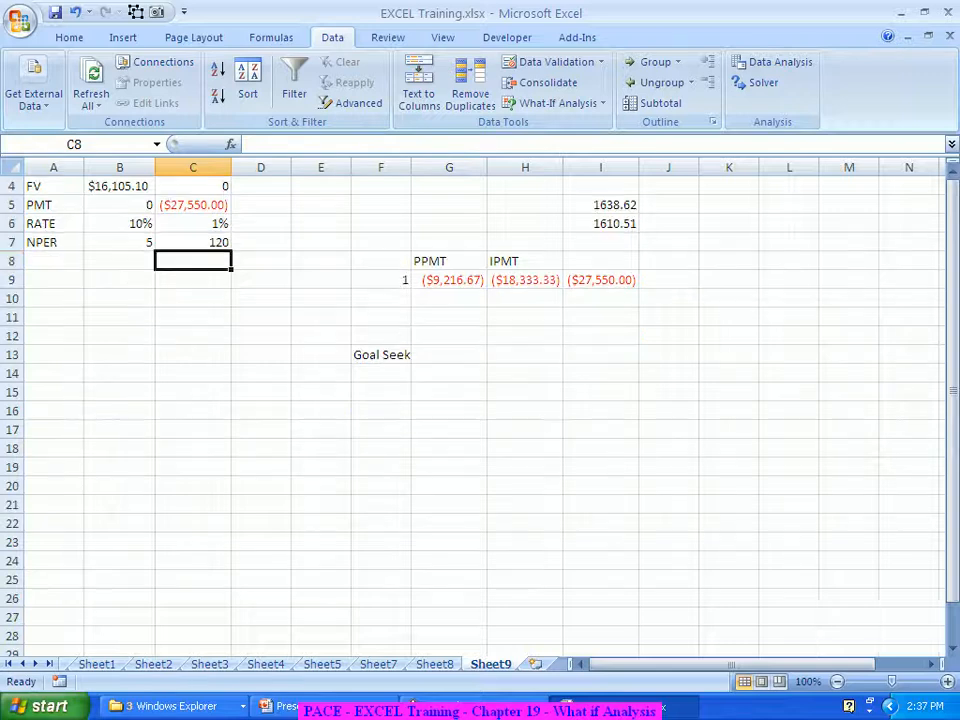
pyautogui.moveTo(381, 280); pyautogui.dragTo(602, 278)
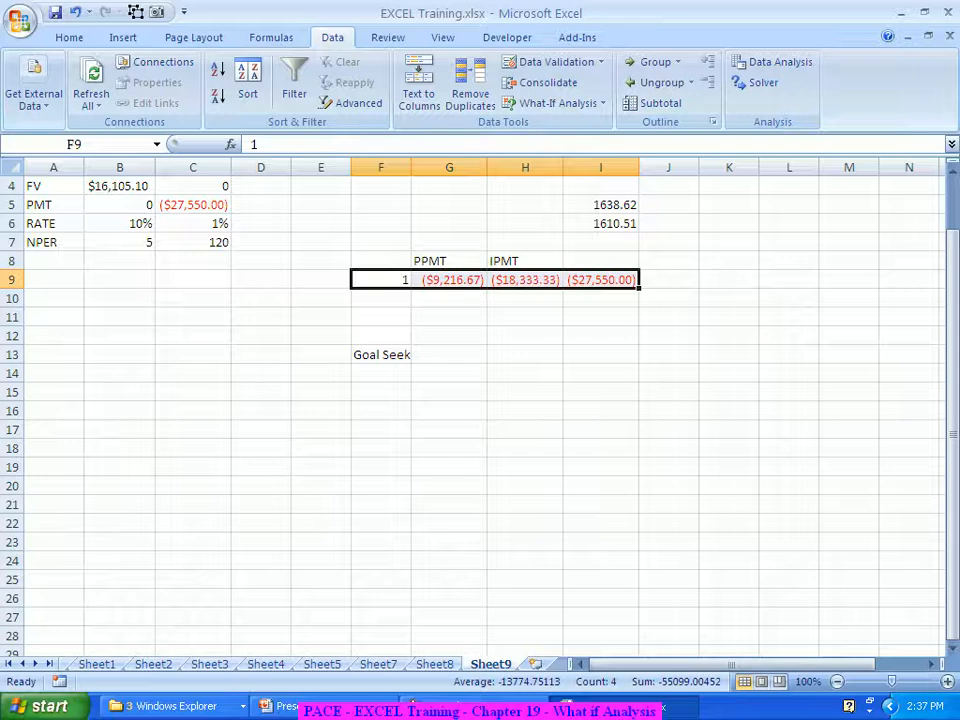
pyautogui.click(525, 392)
pyautogui.scroll(-2, 525, 392)
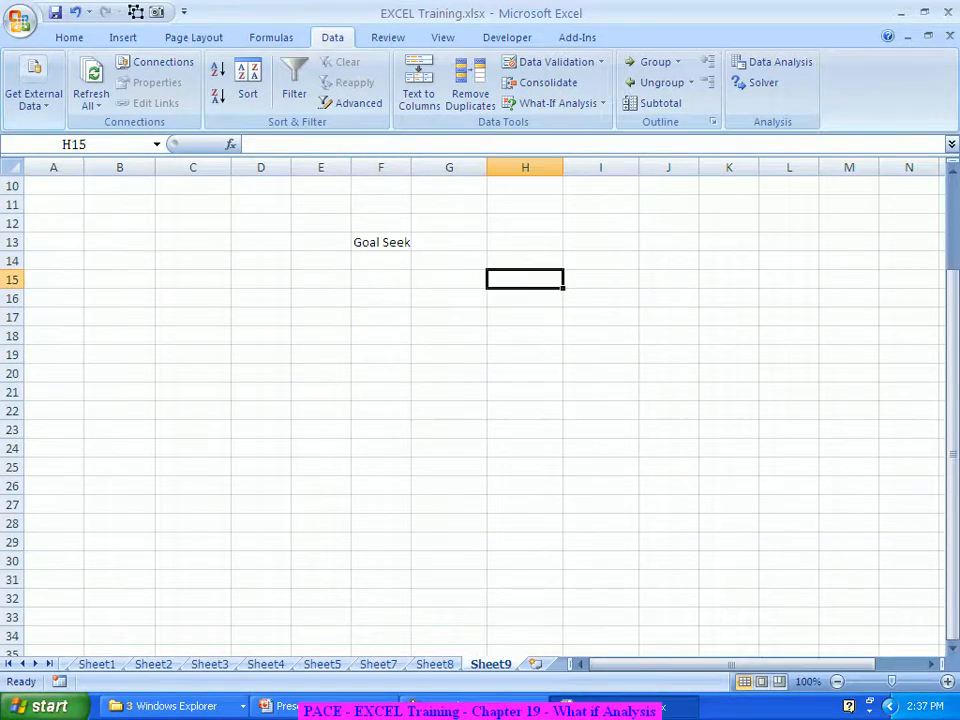
pyautogui.click(381, 298)
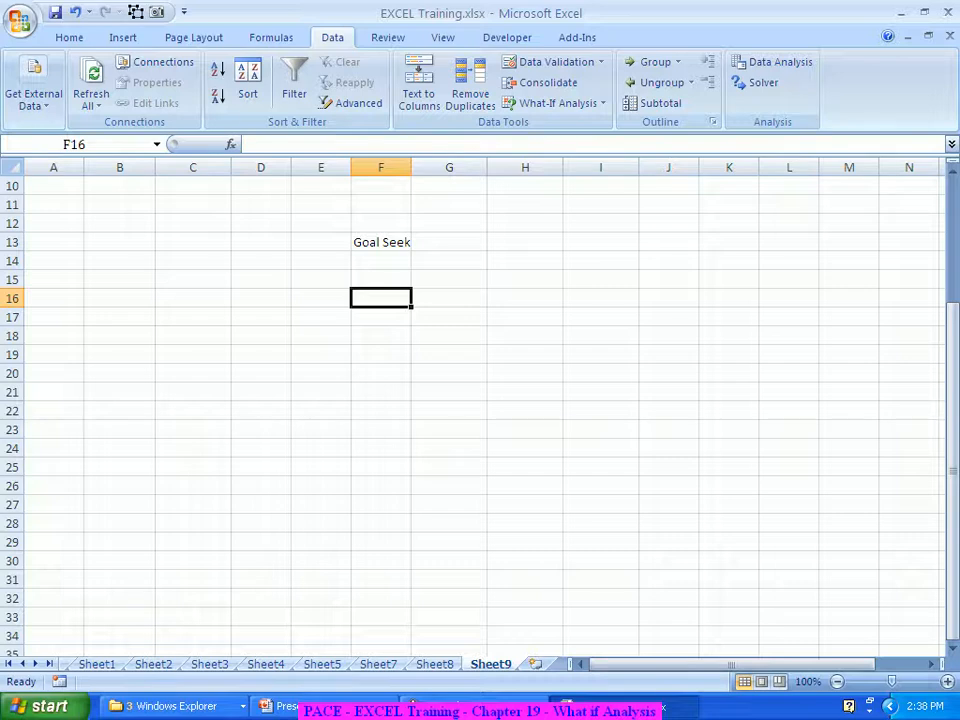
pyautogui.write('1')
pyautogui.press('Return')
pyautogui.write('2')
pyautogui.press('Return')
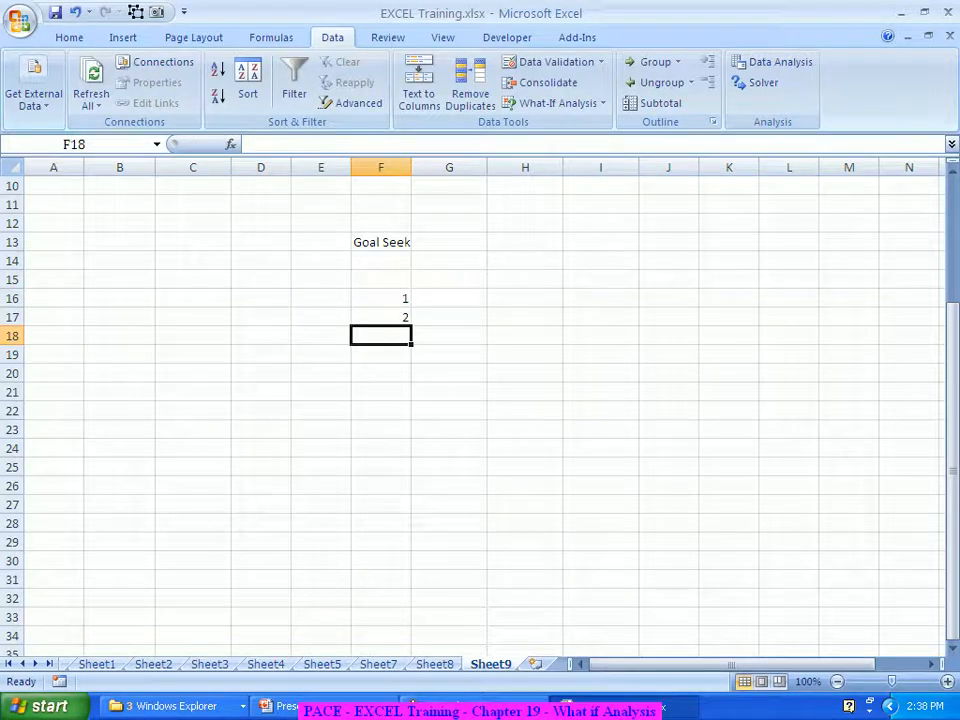
# - Extend the month number series from F16:F17 down column F to month 120
pyautogui.moveTo(381, 298); pyautogui.dragTo(408, 466)
pyautogui.click(385, 486)
pyautogui.scroll(20, 385, 486)
pyautogui.scroll(20, 449, 467)
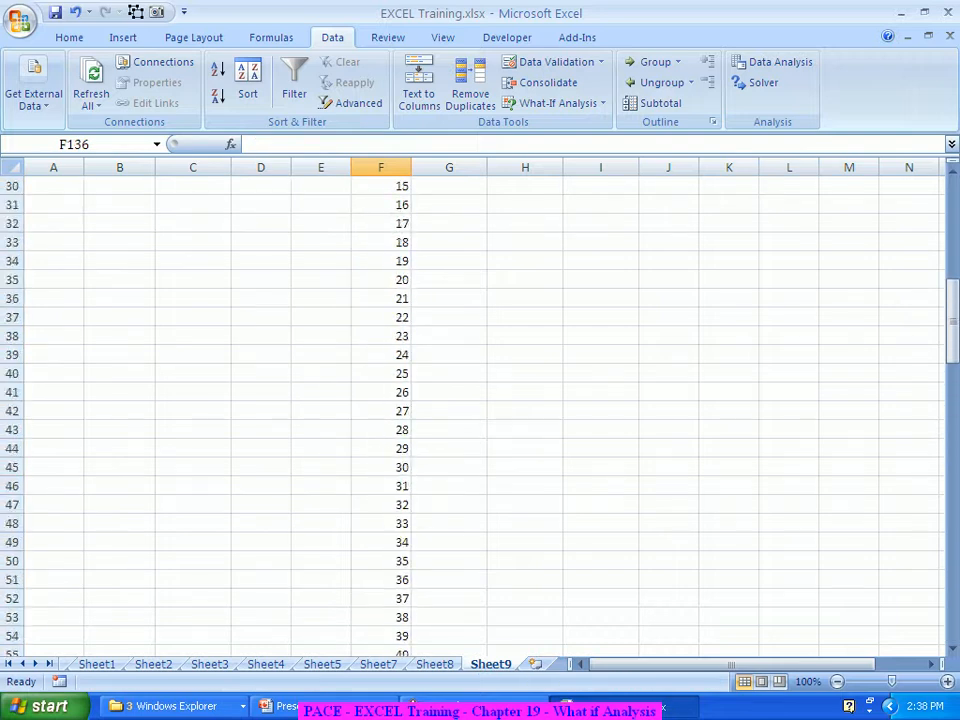
# - Set the period number in F9 to 3 to recalculate the PPMT and IPMT breakup
pyautogui.click(449, 467)
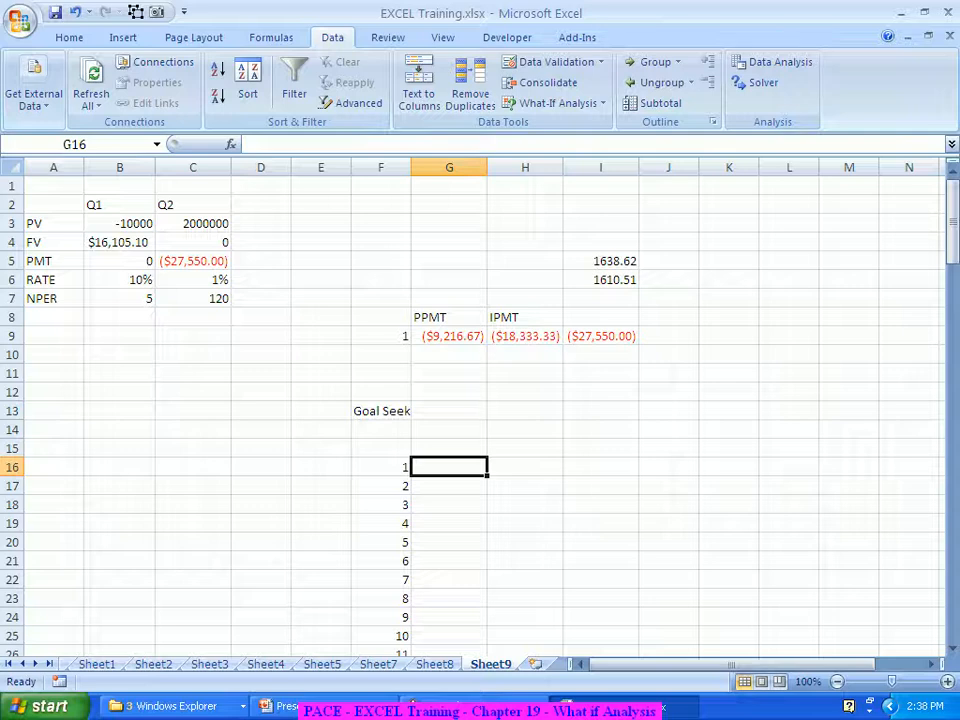
pyautogui.click(380, 336)
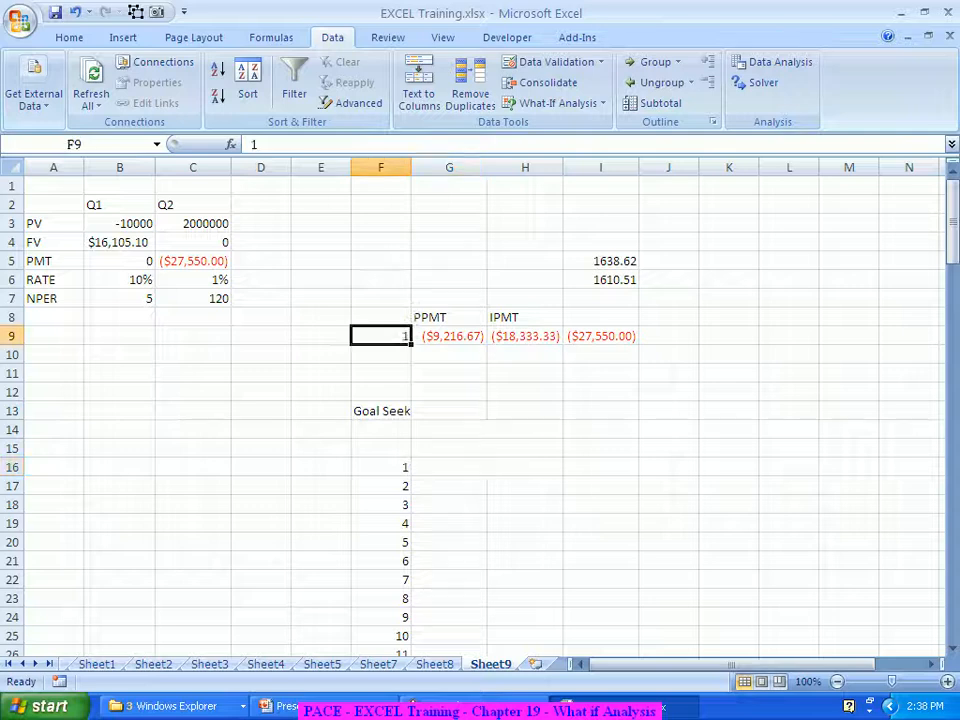
pyautogui.write('3')
pyautogui.press('Return')
pyautogui.press('Return')
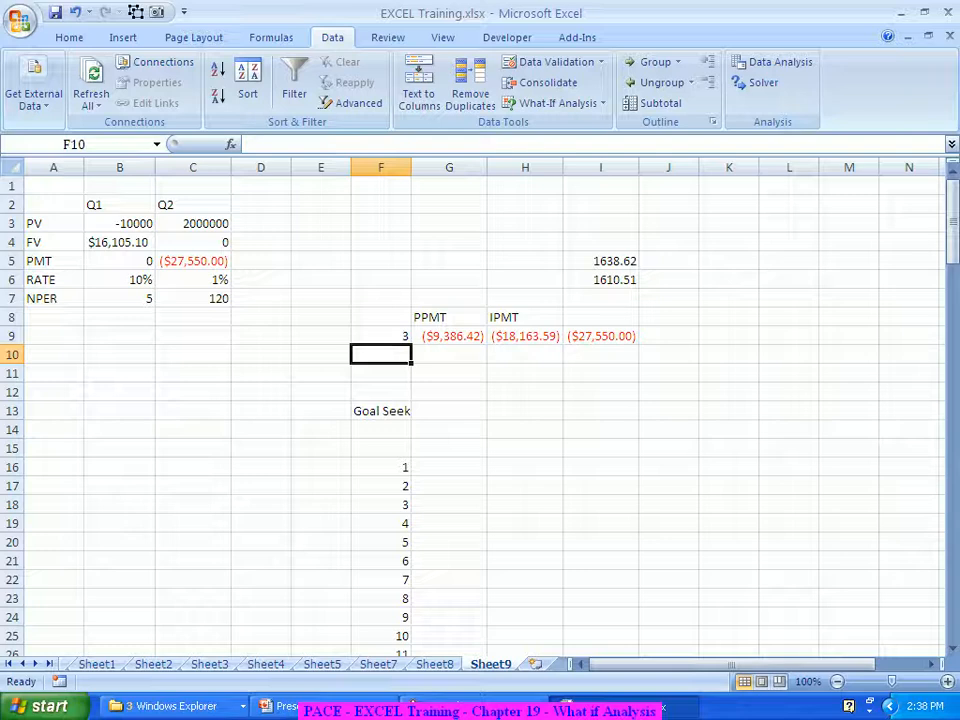
# - Set the period number in F9 to 8 and check the PPMT formula in G9
pyautogui.click(380, 336)
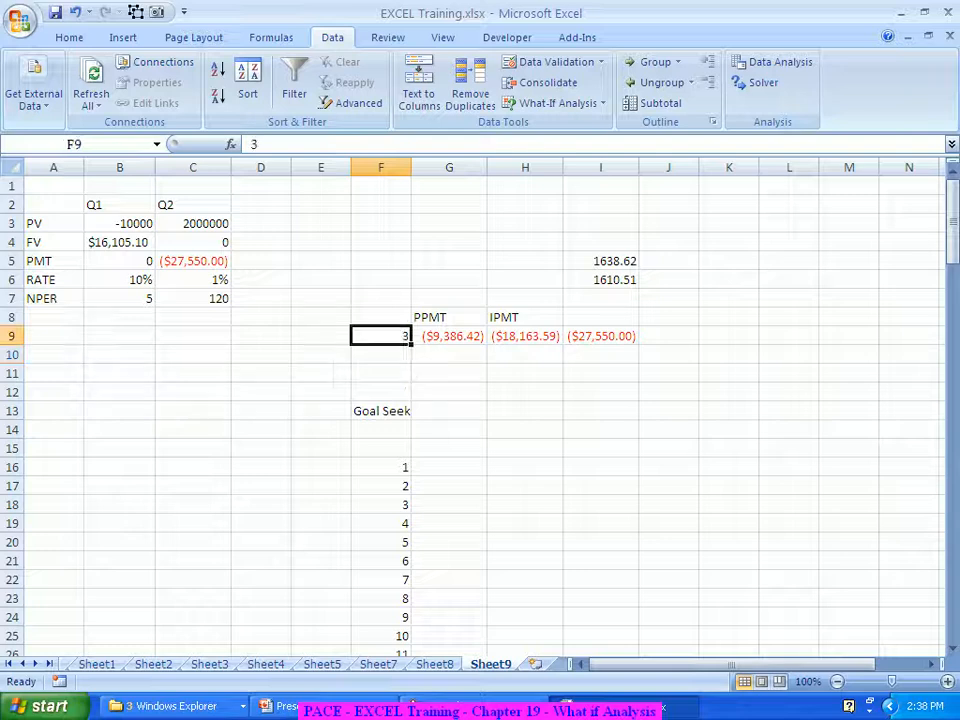
pyautogui.write('8')
pyautogui.press('Return')
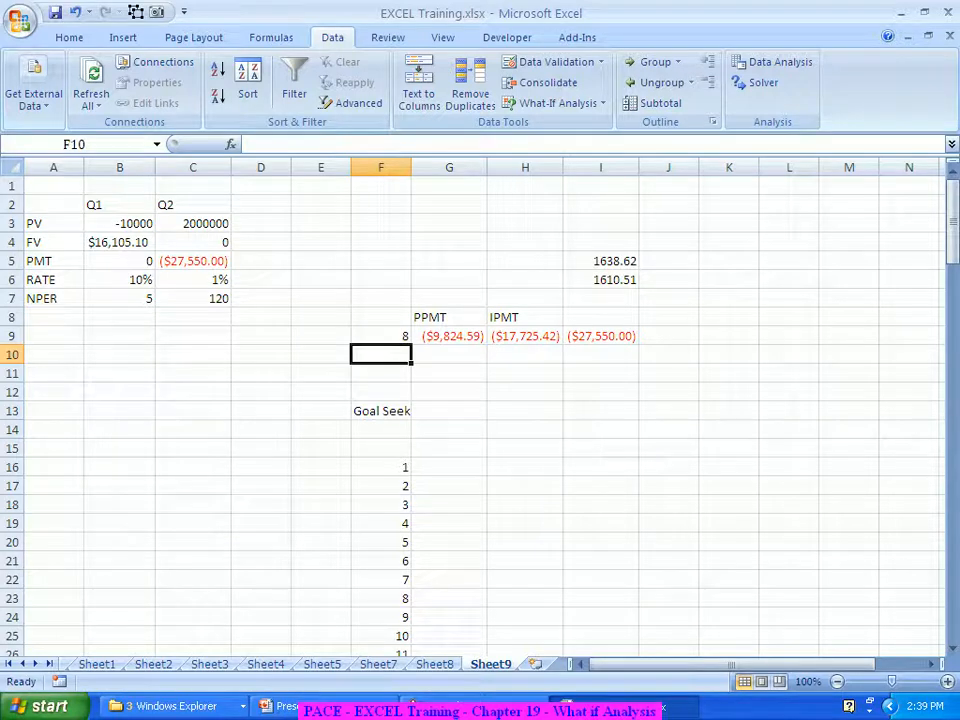
pyautogui.click(381, 336)
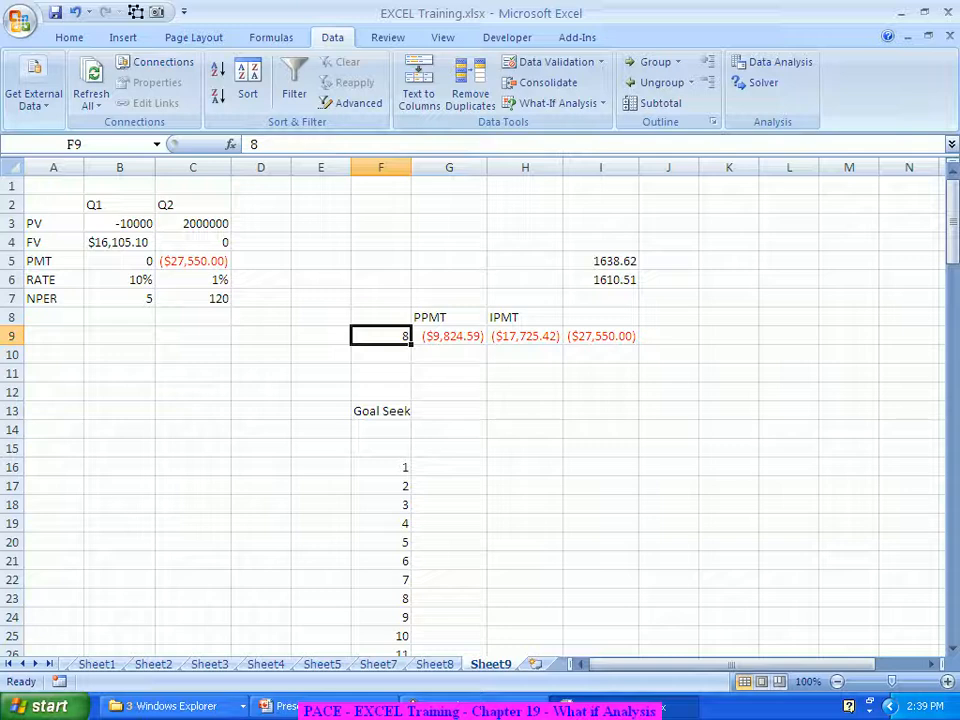
pyautogui.click(449, 336)
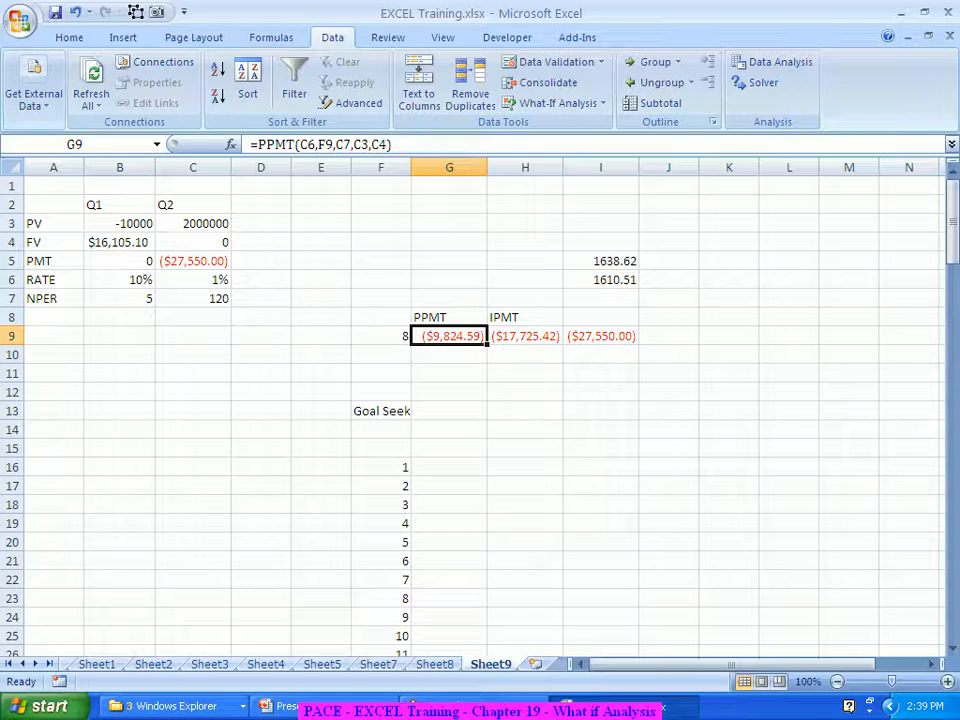
pyautogui.click(449, 430)
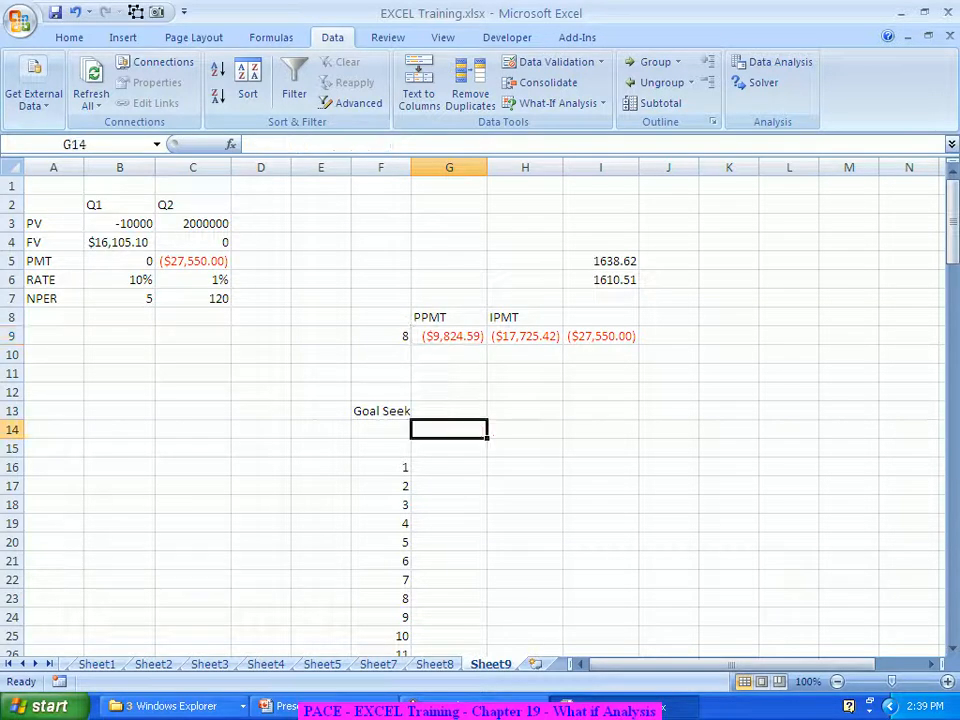
# - Enter the heading DATA TABLE in G14 above the column for the monthly results
pyautogui.write('DATA TABLE')
pyautogui.press('Return')
pyautogui.press('Return')
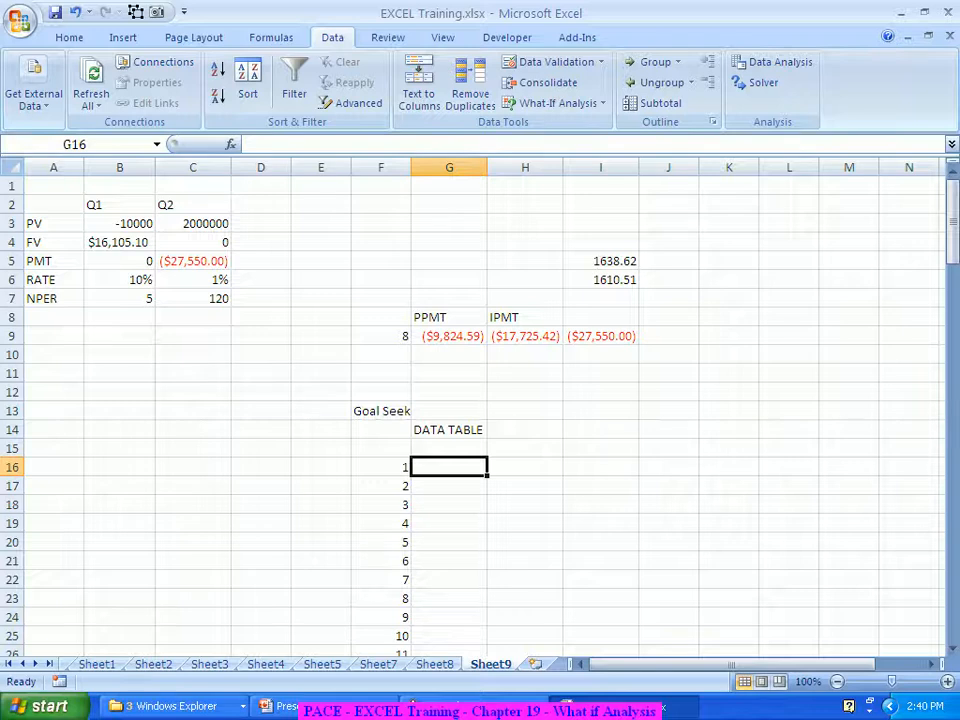
# - Link G15, just above the results column for the month series, to the PPMT result with the formula =G9
pyautogui.scroll(-2, 475, 410)
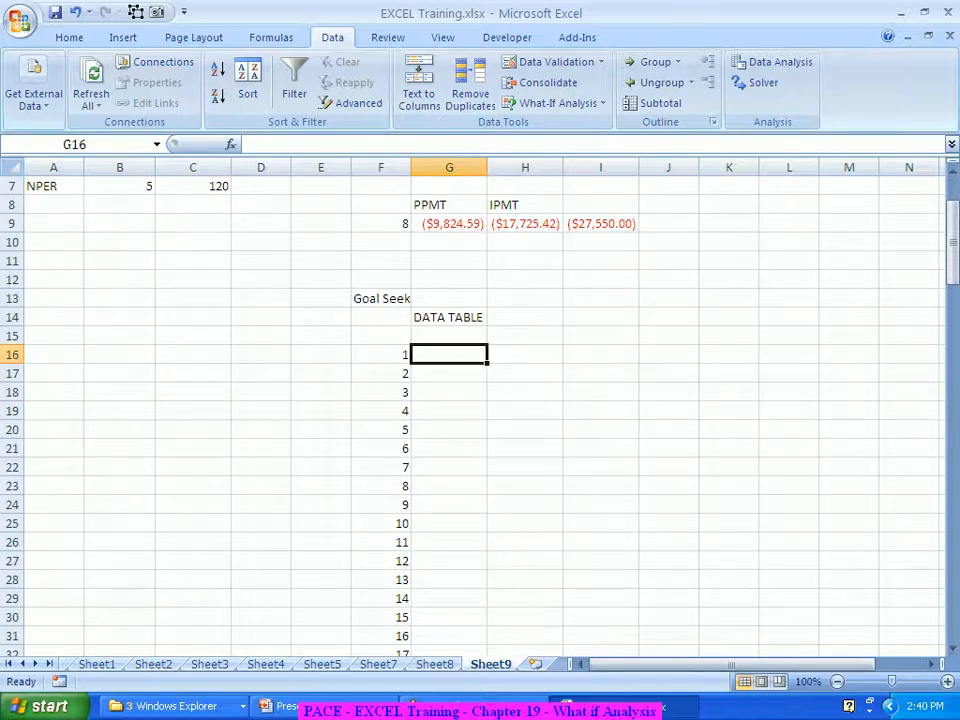
pyautogui.moveTo(390, 354); pyautogui.dragTo(390, 523)
pyautogui.scroll(-2, 390, 523)
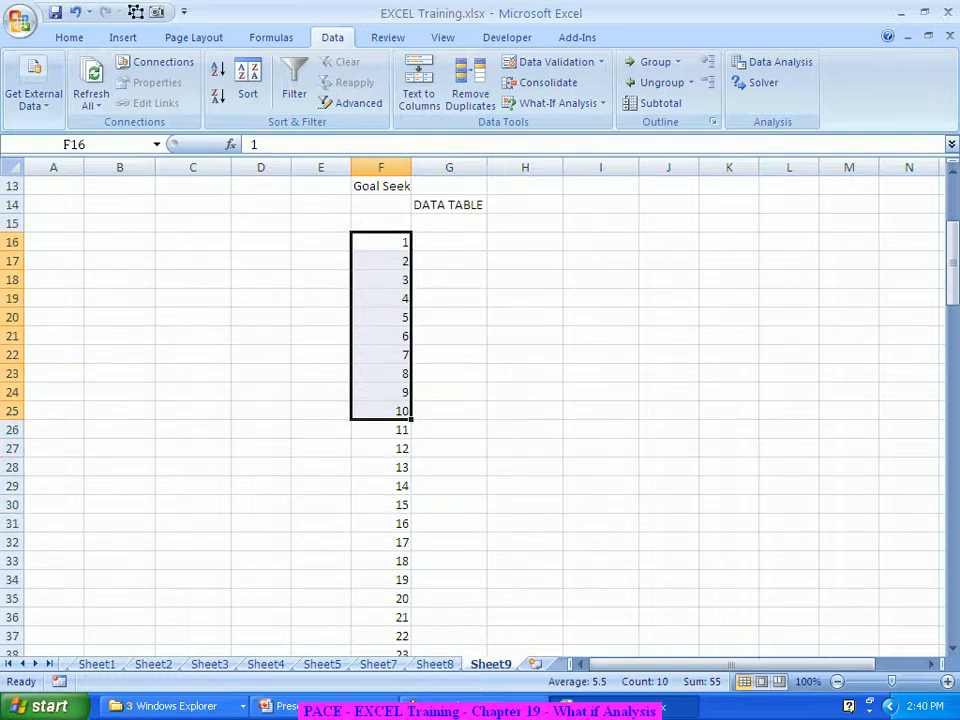
pyautogui.scroll(4, 475, 410)
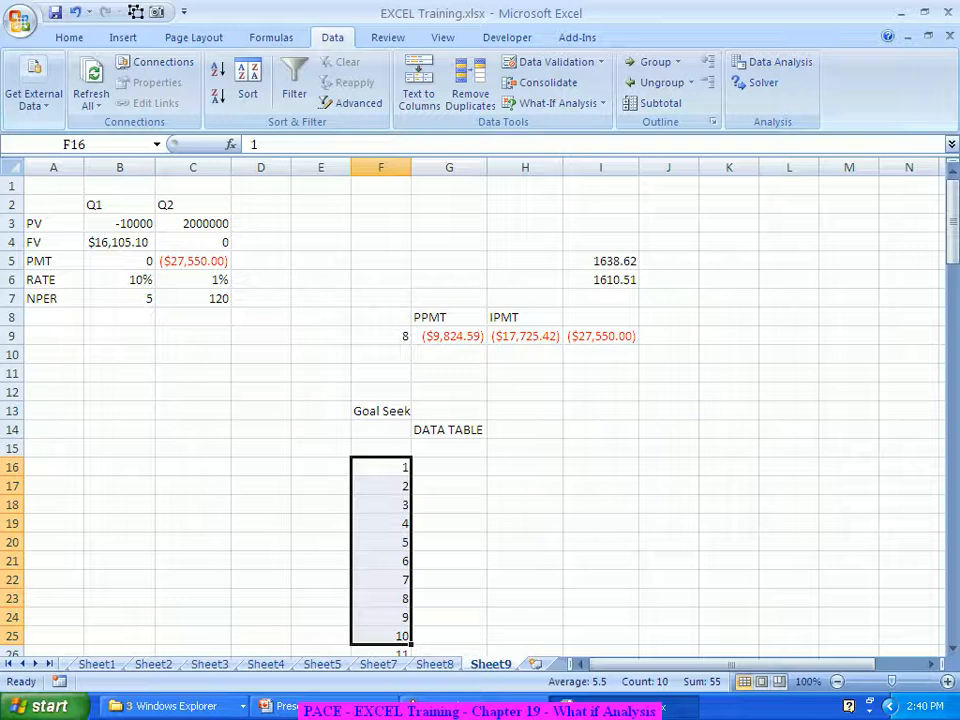
pyautogui.click(381, 467)
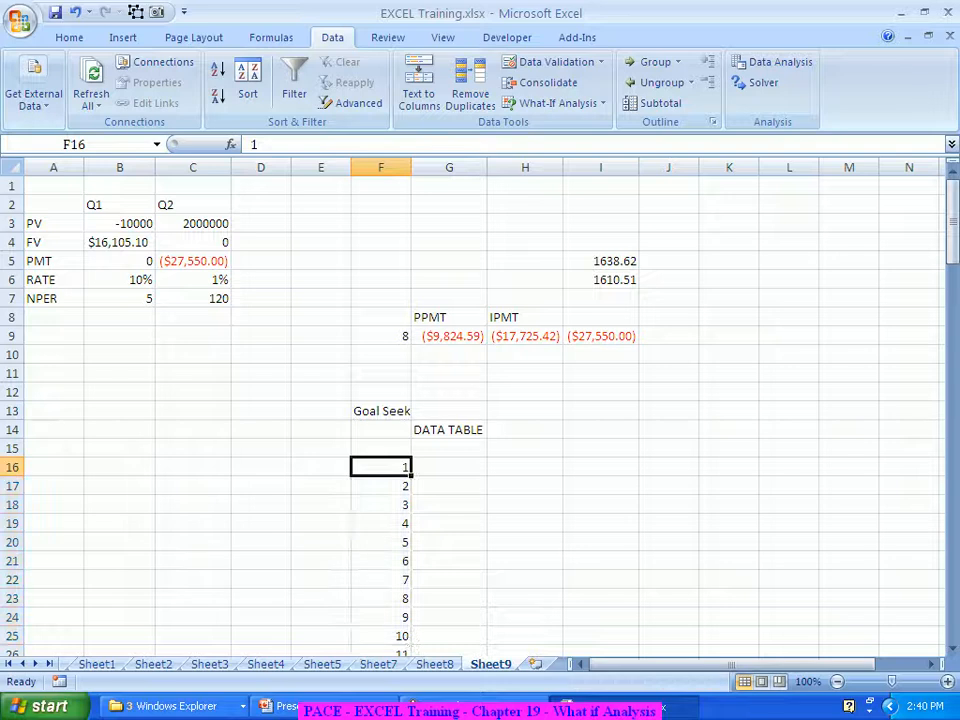
pyautogui.click(381, 448)
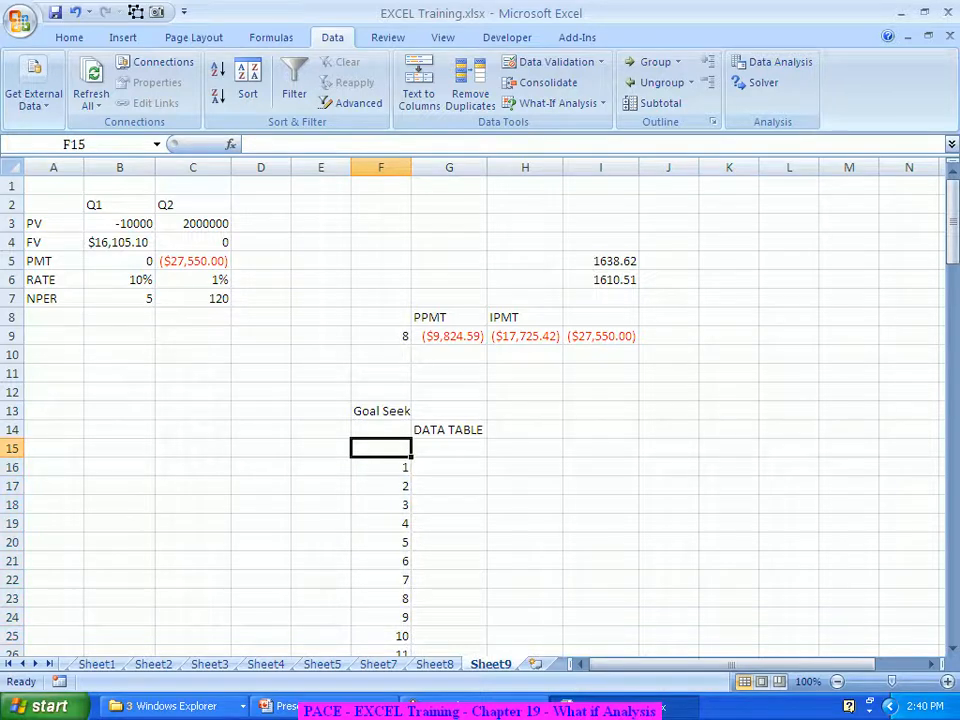
pyautogui.click(449, 448)
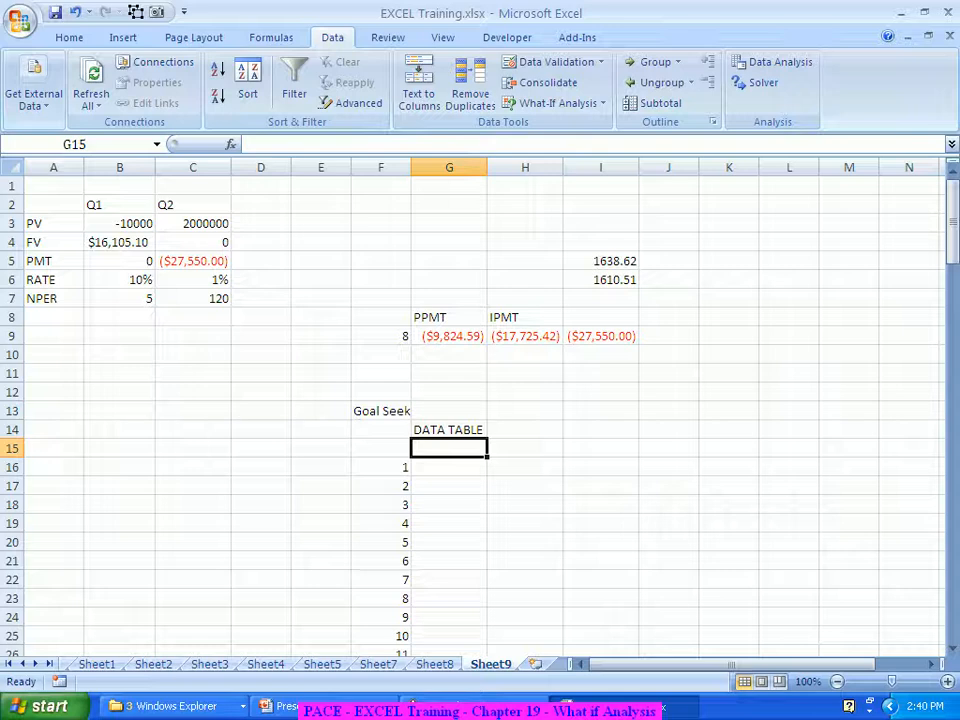
pyautogui.write('=')
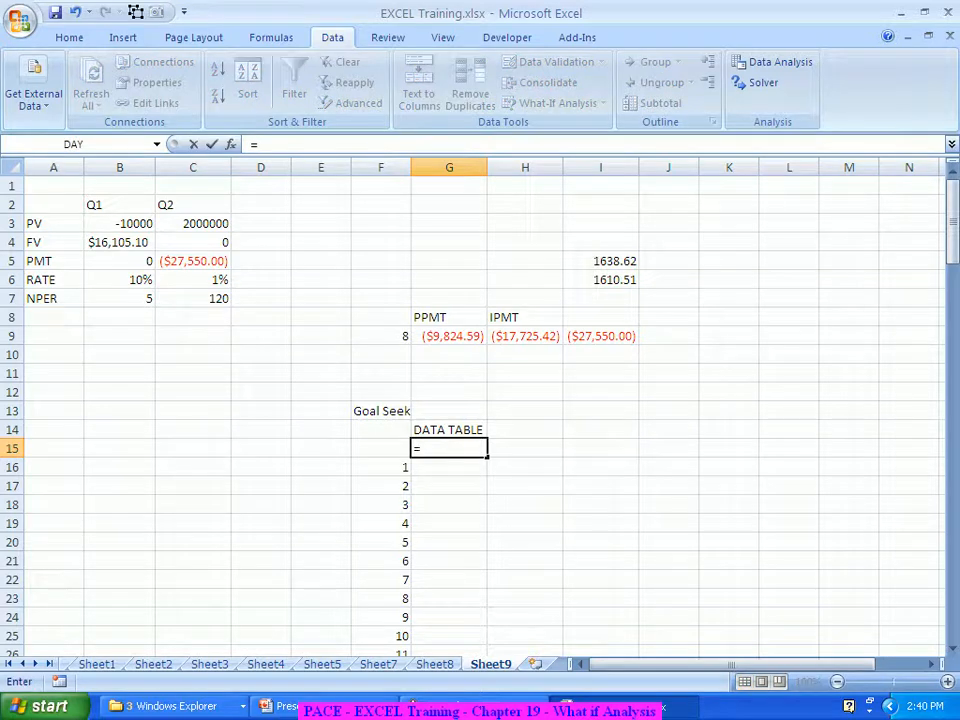
pyautogui.click(449, 336)
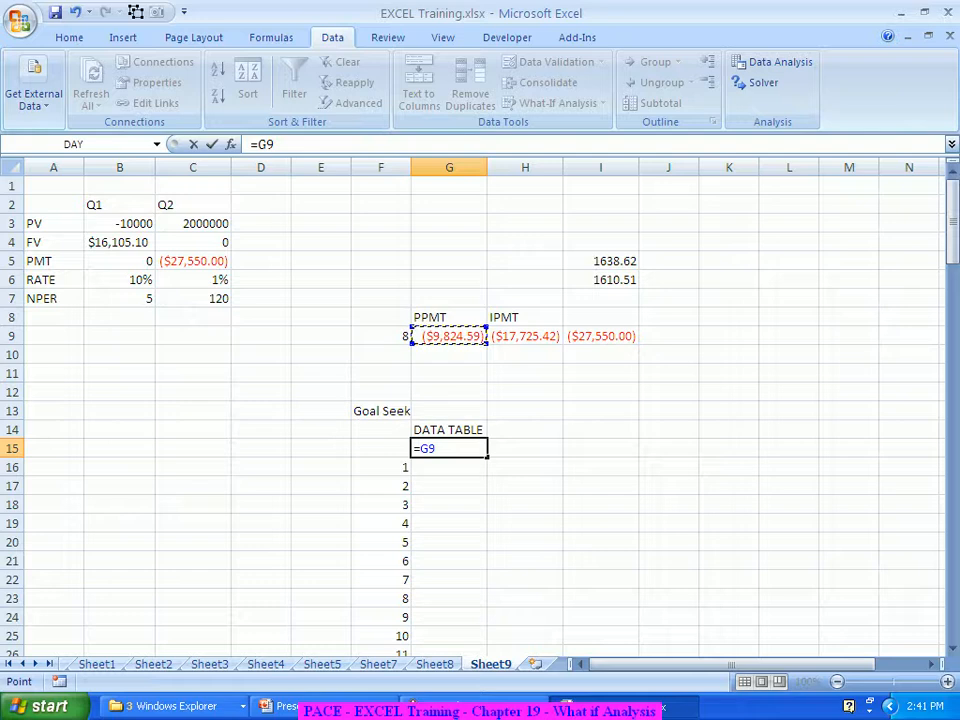
pyautogui.press('Return')
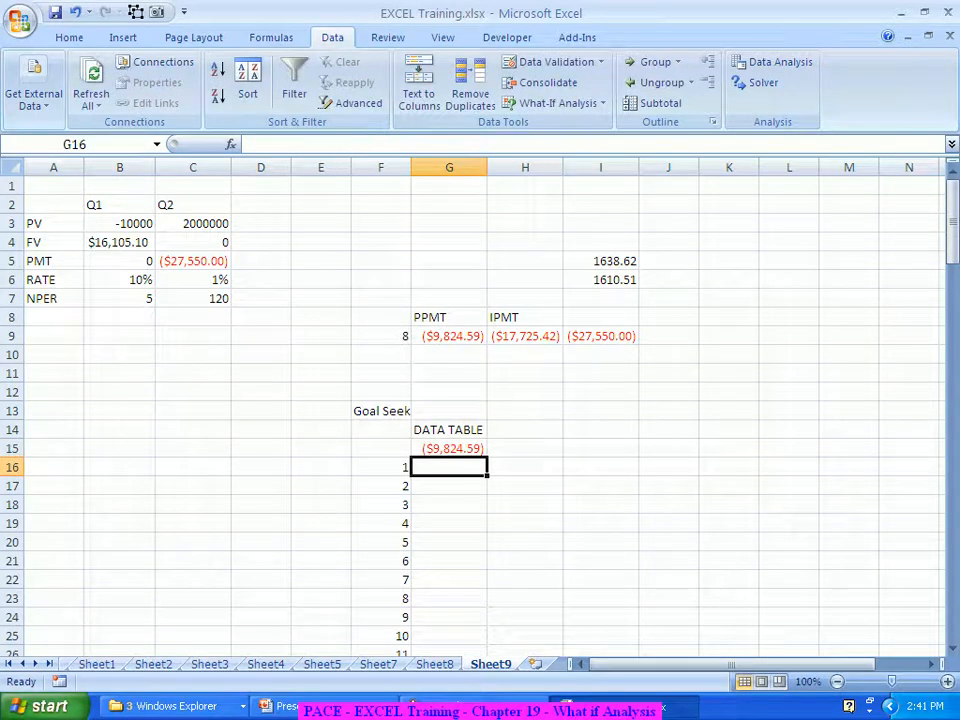
# - Create a one-variable What-If data table over F15:G135 with F9 as the column input cell and no row input cell
pyautogui.moveTo(381, 449); pyautogui.dragTo(488, 628)
pyautogui.moveTo(488, 626); pyautogui.dragTo(488, 628)
pyautogui.click(449, 617)
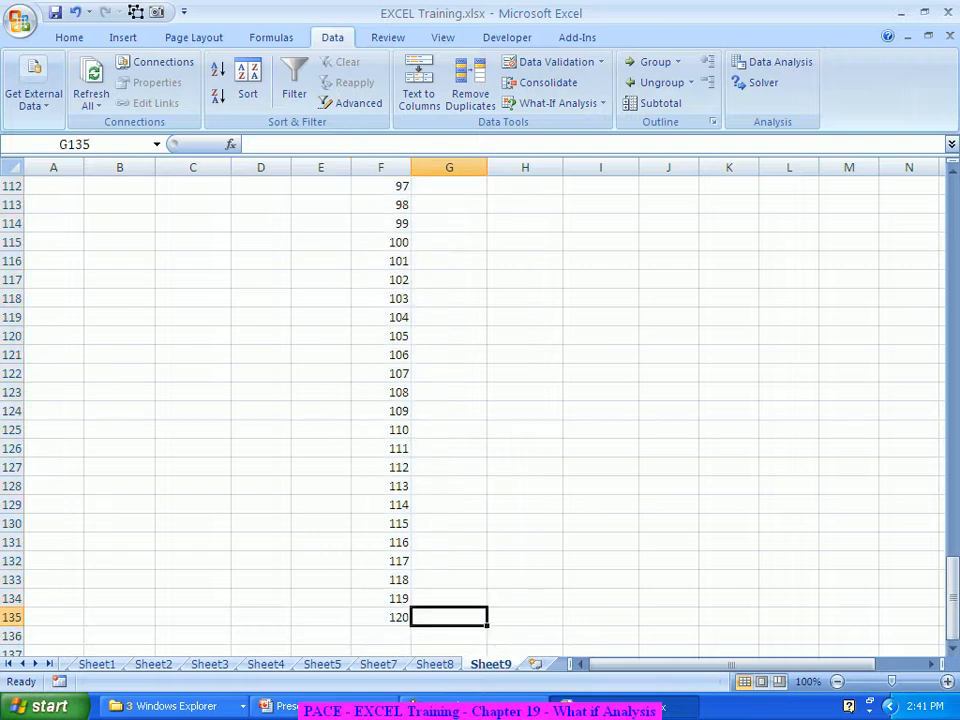
pyautogui.moveTo(449, 617); pyautogui.dragTo(375, 617)
pyautogui.moveTo(372, 609); pyautogui.dragTo(368, 261)
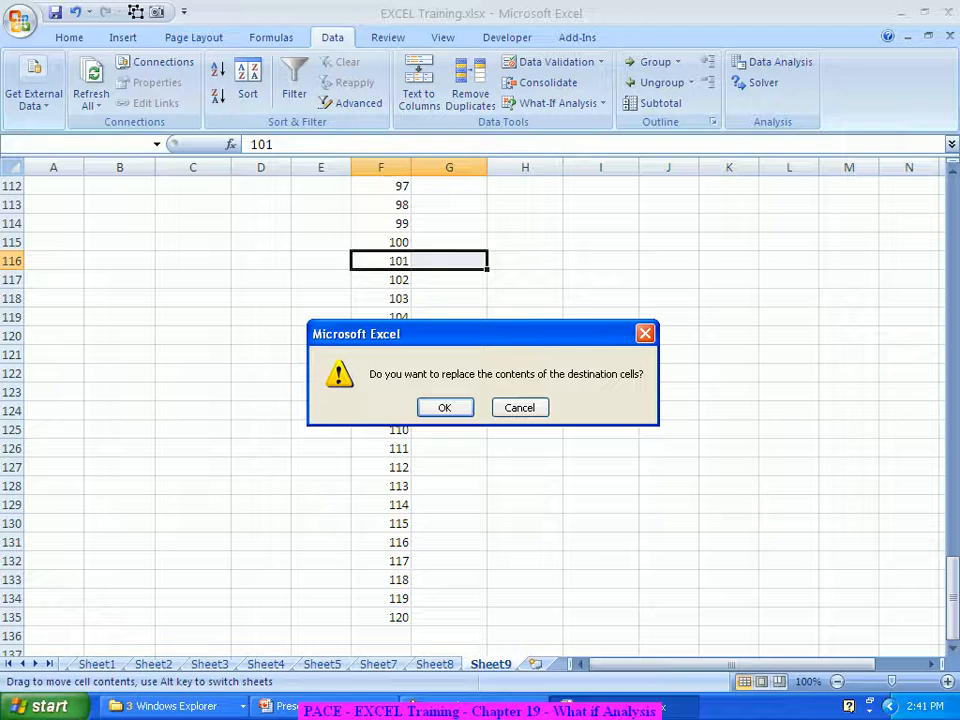
pyautogui.press('Escape')
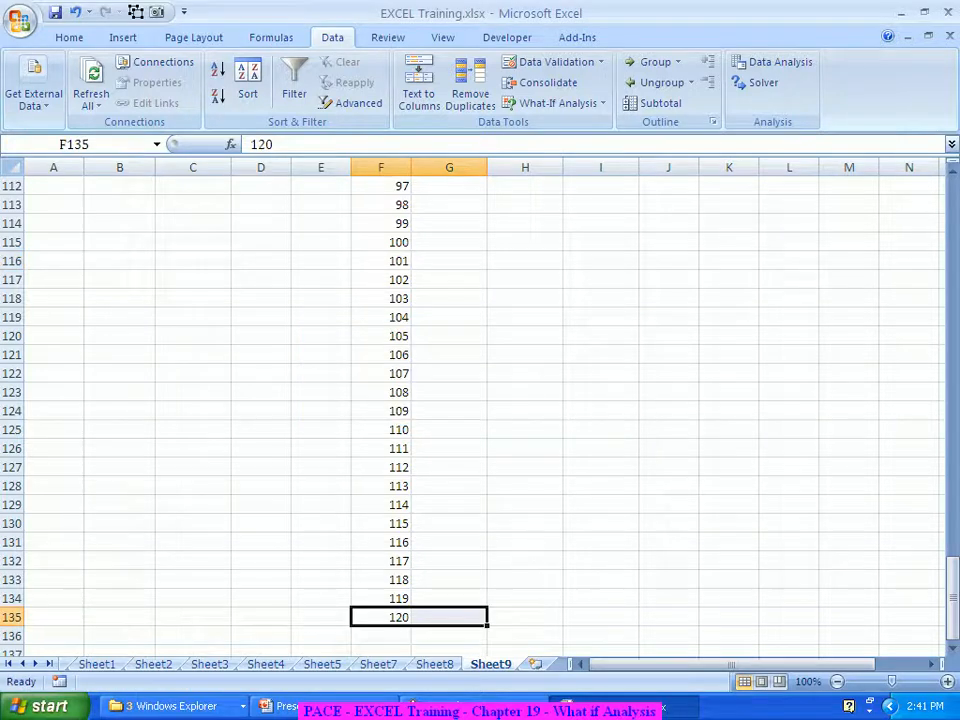
pyautogui.hotkey('shift', 'Up')
pyautogui.hotkey('shift', 'Up')
pyautogui.hotkey('shift', 'Up')
pyautogui.hotkey('shift', 'Up')
pyautogui.hotkey('shift', 'Up')
pyautogui.hotkey('shift', 'Up')
pyautogui.hotkey('shift', 'Up')
pyautogui.hotkey('shift', 'Up')
pyautogui.hotkey('shift', 'Up')
pyautogui.hotkey('shift', 'Up')
pyautogui.hotkey('shift', 'Up')
pyautogui.hotkey('shift', 'Up')
pyautogui.hotkey('shift', 'Up')
pyautogui.hotkey('shift', 'Up')
pyautogui.hotkey('shift', 'Up')
pyautogui.hotkey('shift', 'Up')
pyautogui.hotkey('shift', 'Up')
pyautogui.hotkey('shift', 'Up')
pyautogui.hotkey('shift', 'Up')
pyautogui.hotkey('shift', 'Up')
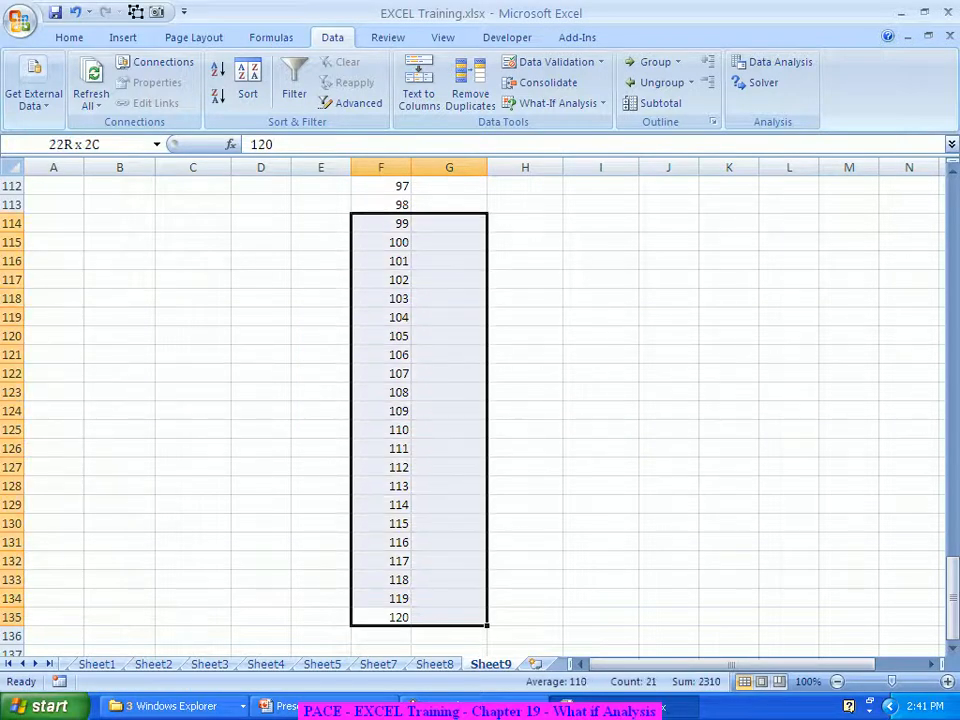
pyautogui.hotkey('shift', 'Up')
pyautogui.hotkey('shift', 'Up')
pyautogui.hotkey('shift', 'Up')
pyautogui.hotkey('shift', 'Up')
pyautogui.hotkey('shift', 'Up')
pyautogui.hotkey('shift', 'Up')
pyautogui.hotkey('shift', 'Up')
pyautogui.hotkey('shift', 'Up')
pyautogui.hotkey('shift', 'Up')
pyautogui.hotkey('shift', 'Up')
pyautogui.hotkey('shift', 'Up')
pyautogui.hotkey('shift', 'Up')
pyautogui.hotkey('shift', 'Up')
pyautogui.hotkey('shift', 'Up')
pyautogui.hotkey('shift', 'Up')
pyautogui.hotkey('shift', 'Up')
pyautogui.hotkey('shift', 'Up')
pyautogui.hotkey('shift', 'Up')
pyautogui.hotkey('shift', 'Up')
pyautogui.hotkey('shift', 'Up')
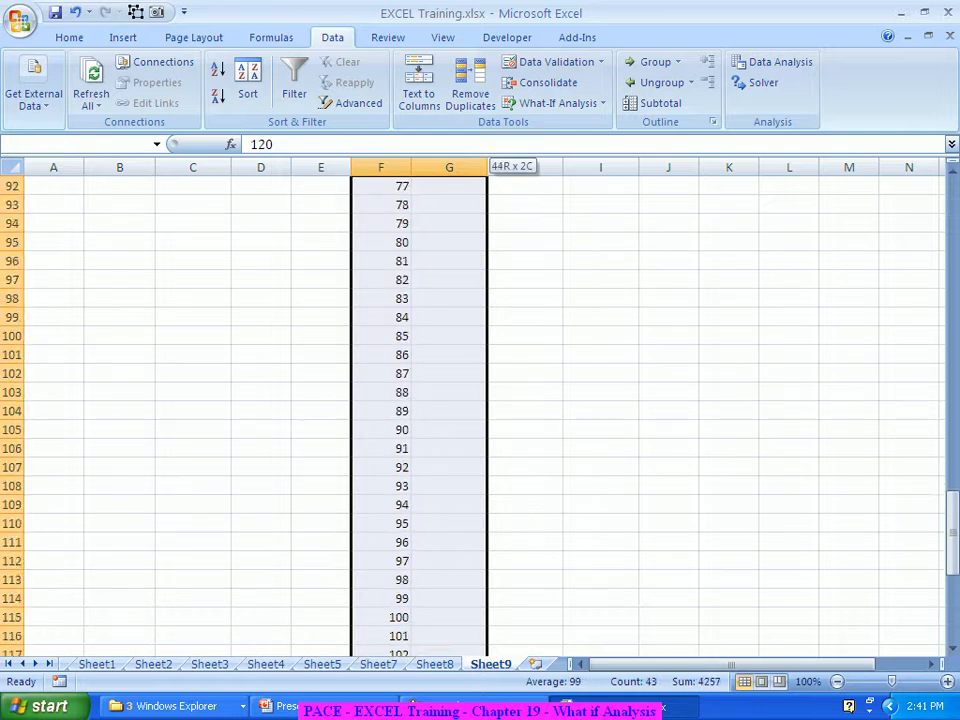
pyautogui.hotkey('shift', 'Up')
pyautogui.hotkey('shift', 'Up')
pyautogui.hotkey('shift', 'Up')
pyautogui.hotkey('shift', 'Up')
pyautogui.hotkey('shift', 'Up')
pyautogui.hotkey('shift', 'Up')
pyautogui.hotkey('shift', 'Up')
pyautogui.hotkey('shift', 'Up')
pyautogui.hotkey('shift', 'Up')
pyautogui.hotkey('shift', 'Up')
pyautogui.hotkey('shift', 'Up')
pyautogui.hotkey('shift', 'Up')
pyautogui.hotkey('shift', 'Up')
pyautogui.hotkey('shift', 'Up')
pyautogui.hotkey('shift', 'Up')
pyautogui.hotkey('shift', 'Up')
pyautogui.hotkey('shift', 'Up')
pyautogui.hotkey('shift', 'Up')
pyautogui.hotkey('shift', 'Up')
pyautogui.hotkey('shift', 'Up')
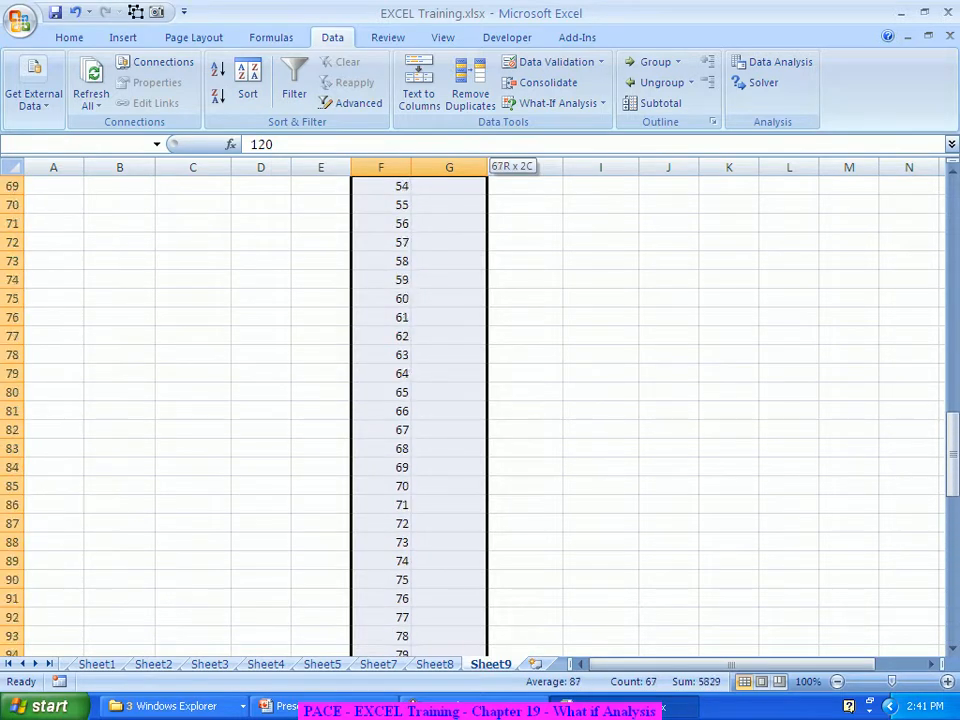
pyautogui.hotkey('shift', 'Up')
pyautogui.hotkey('shift', 'Up')
pyautogui.hotkey('shift', 'Up')
pyautogui.hotkey('shift', 'Up')
pyautogui.hotkey('shift', 'Up')
pyautogui.hotkey('shift', 'Up')
pyautogui.hotkey('shift', 'Up')
pyautogui.hotkey('shift', 'Up')
pyautogui.hotkey('shift', 'Up')
pyautogui.hotkey('shift', 'Up')
pyautogui.hotkey('shift', 'Up')
pyautogui.hotkey('shift', 'Up')
pyautogui.hotkey('shift', 'Up')
pyautogui.hotkey('shift', 'Up')
pyautogui.hotkey('shift', 'Up')
pyautogui.hotkey('shift', 'Up')
pyautogui.hotkey('shift', 'Up')
pyautogui.hotkey('shift', 'Up')
pyautogui.hotkey('shift', 'Up')
pyautogui.hotkey('shift', 'Up')
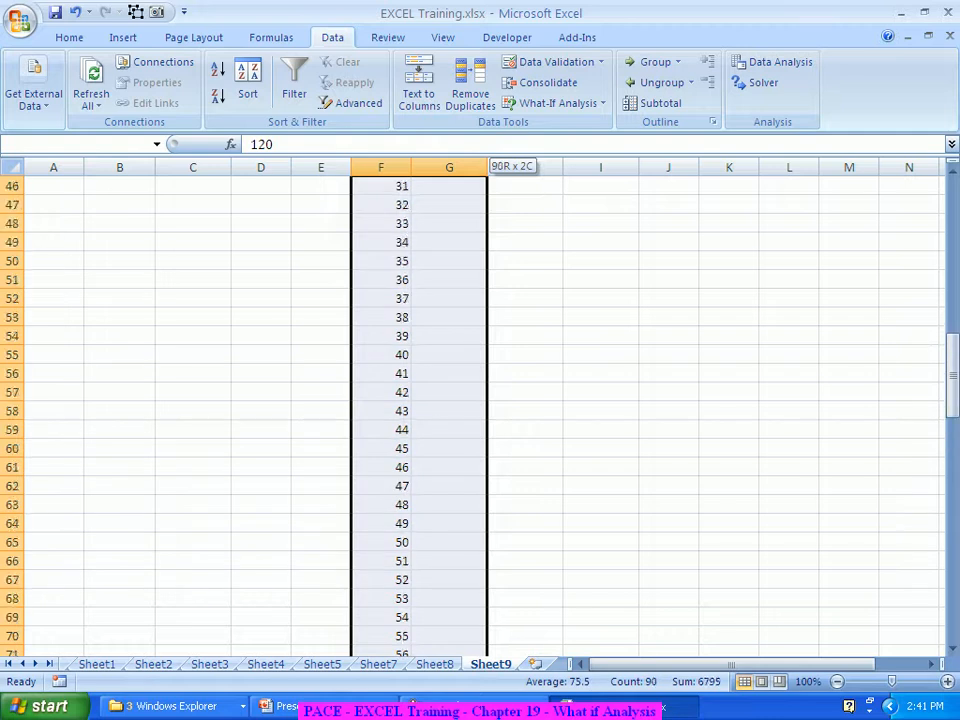
pyautogui.hotkey('shift', 'Up')
pyautogui.hotkey('shift', 'Up')
pyautogui.hotkey('shift', 'Up')
pyautogui.hotkey('shift', 'Up')
pyautogui.hotkey('shift', 'Up')
pyautogui.hotkey('shift', 'Up')
pyautogui.hotkey('shift', 'Up')
pyautogui.hotkey('shift', 'Up')
pyautogui.hotkey('shift', 'Up')
pyautogui.hotkey('shift', 'Up')
pyautogui.hotkey('shift', 'Up')
pyautogui.hotkey('shift', 'Up')
pyautogui.hotkey('shift', 'Up')
pyautogui.hotkey('shift', 'Up')
pyautogui.hotkey('shift', 'Up')
pyautogui.hotkey('shift', 'Up')
pyautogui.hotkey('shift', 'Up')
pyautogui.hotkey('shift', 'Up')
pyautogui.hotkey('shift', 'Up')
pyautogui.hotkey('shift', 'Up')
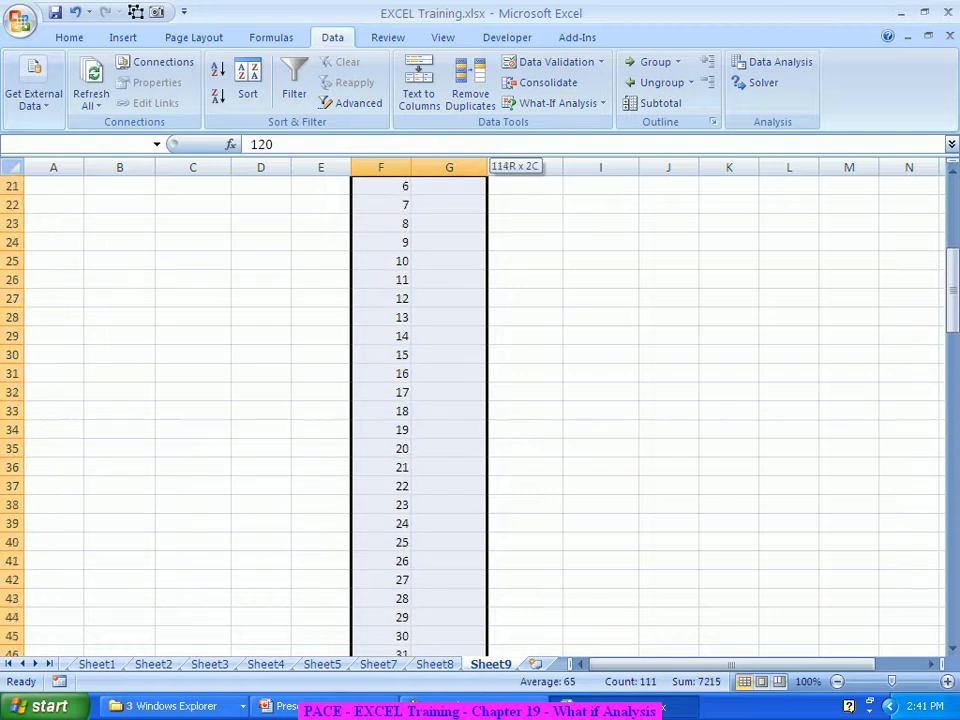
pyautogui.hotkey('shift', 'Up')
pyautogui.hotkey('shift', 'Up')
pyautogui.hotkey('shift', 'Up')
pyautogui.hotkey('shift', 'Up')
pyautogui.hotkey('shift', 'Up')
pyautogui.hotkey('shift', 'Up')
pyautogui.hotkey('shift', 'Up')
pyautogui.hotkey('shift', 'Up')
pyautogui.hotkey('shift', 'Down')
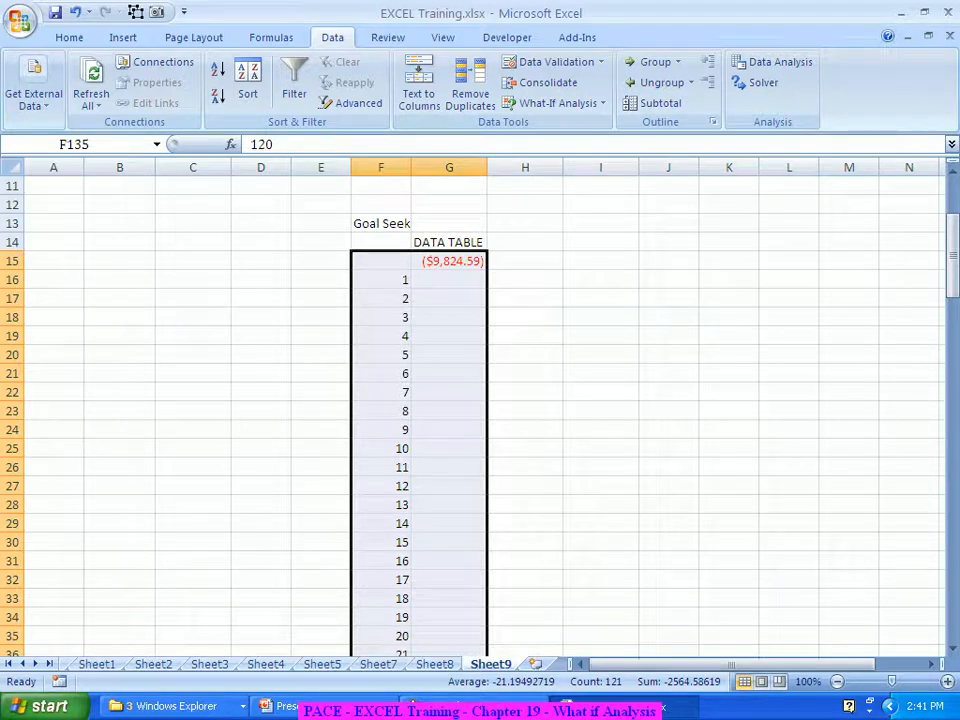
pyautogui.click(558, 103)
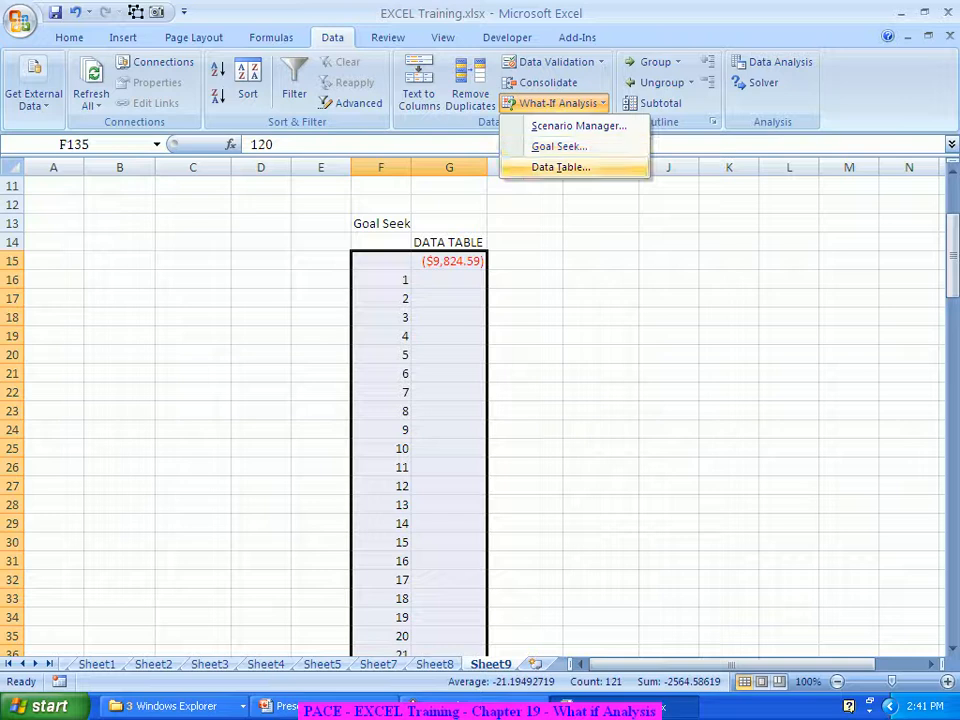
pyautogui.click(560, 167)
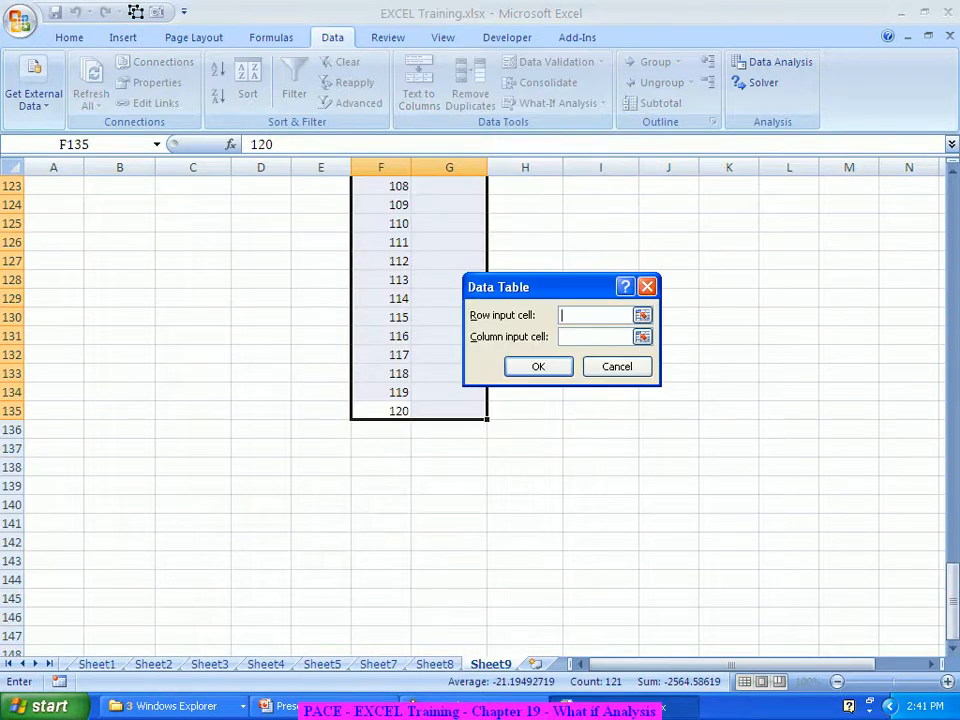
pyautogui.scroll(20, 480, 400)
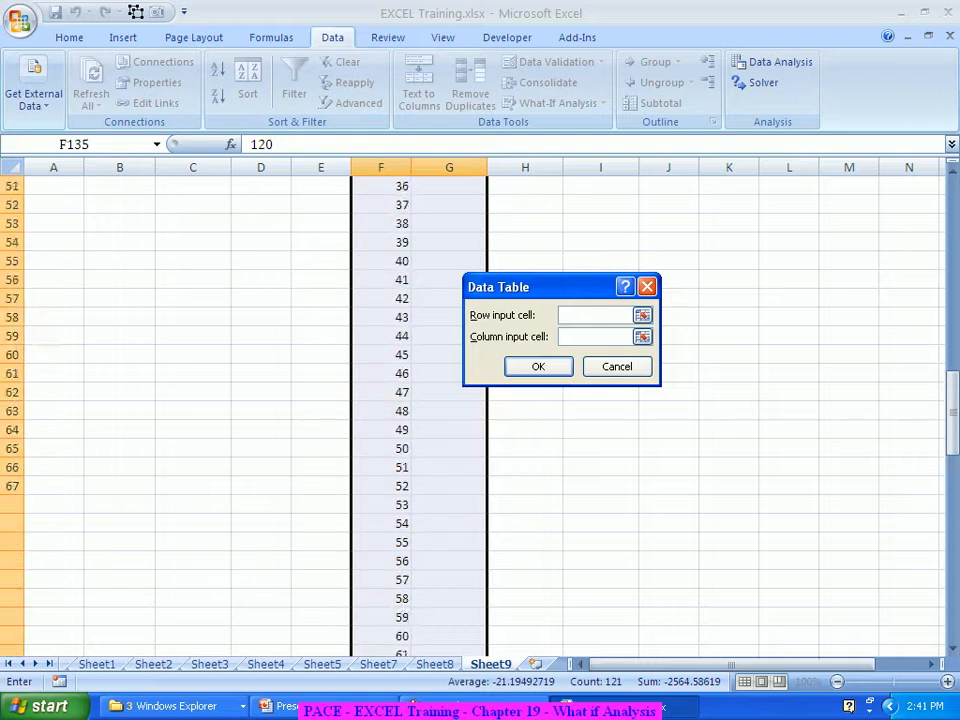
pyautogui.scroll(17, 480, 400)
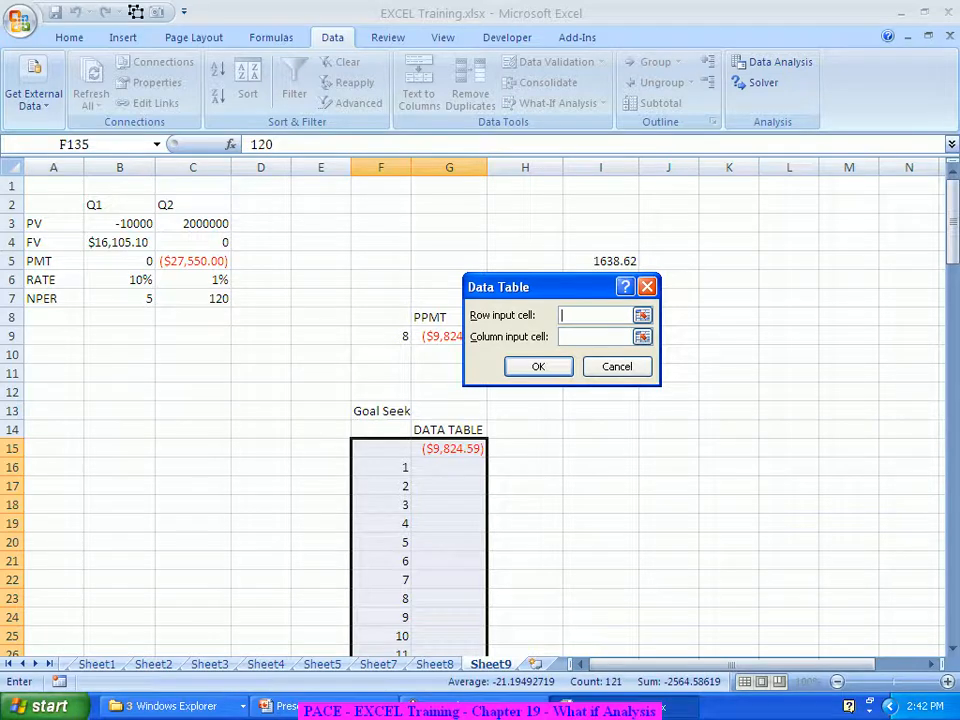
pyautogui.click(594, 337)
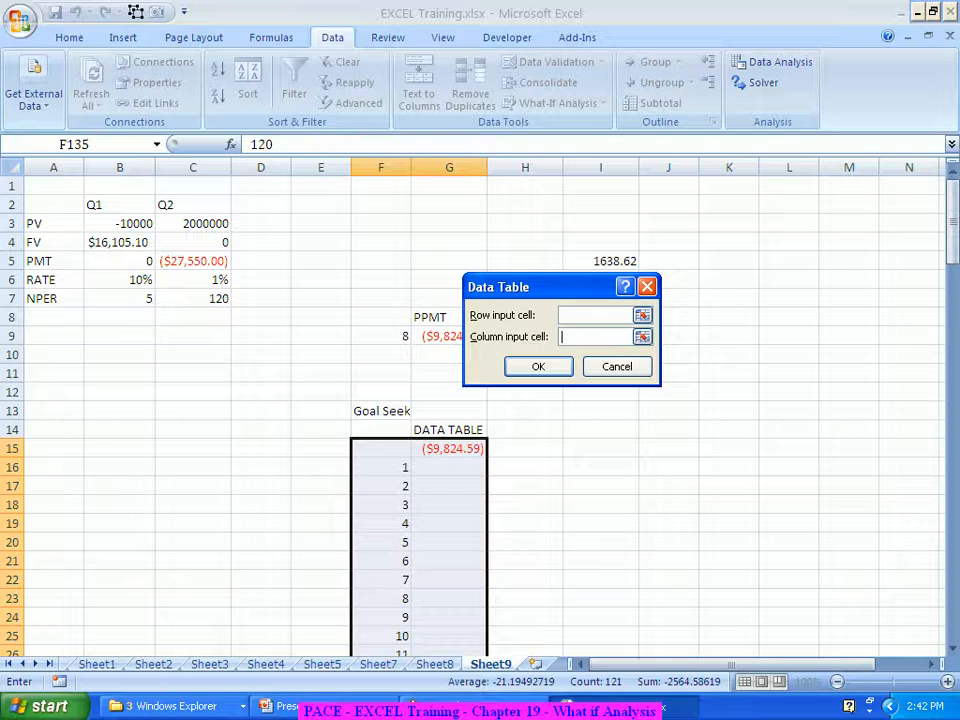
pyautogui.click(381, 337)
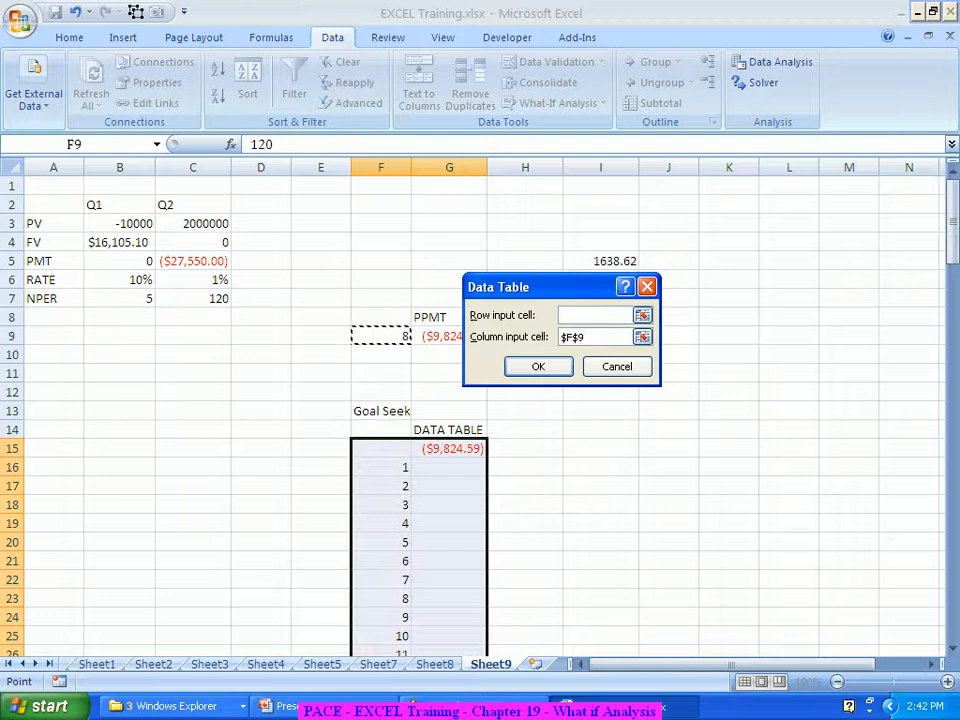
pyautogui.press('Return')
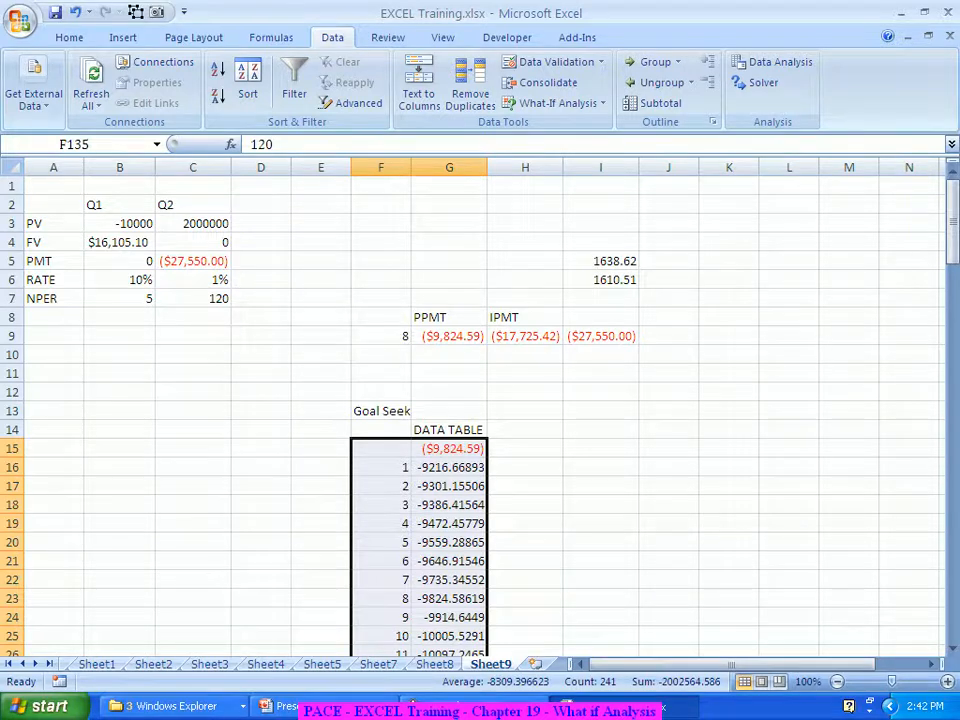
# - Examine the monthly principal values down to month 120, the TABLE formula in G135, and the sum of G16:G135
pyautogui.scroll(-2, 480, 400)
pyautogui.scroll(-11, 480, 400)
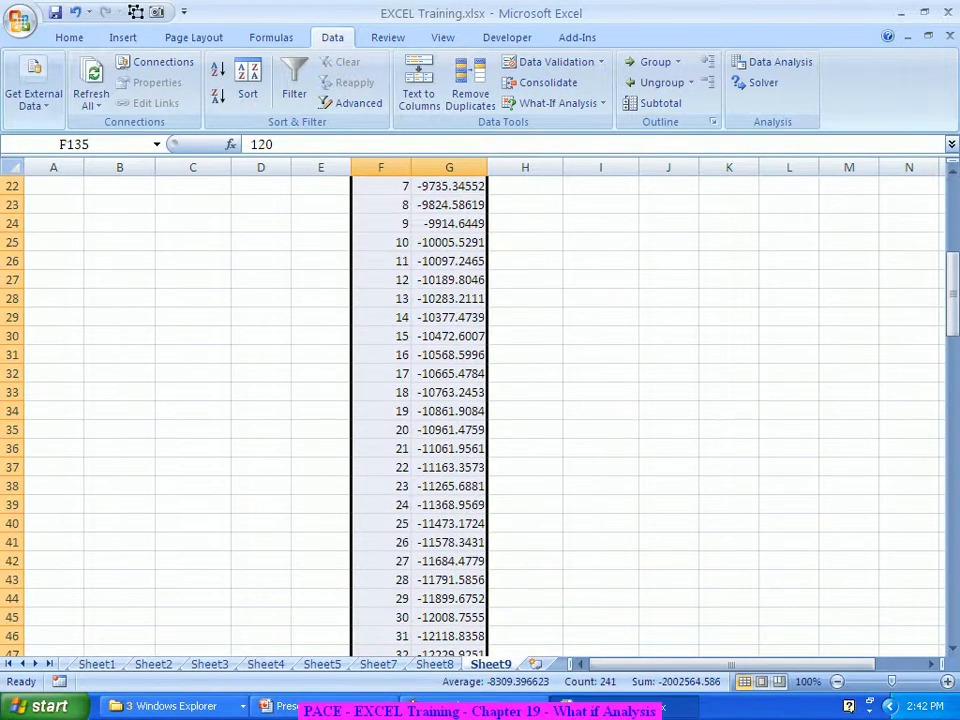
pyautogui.scroll(-11, 480, 400)
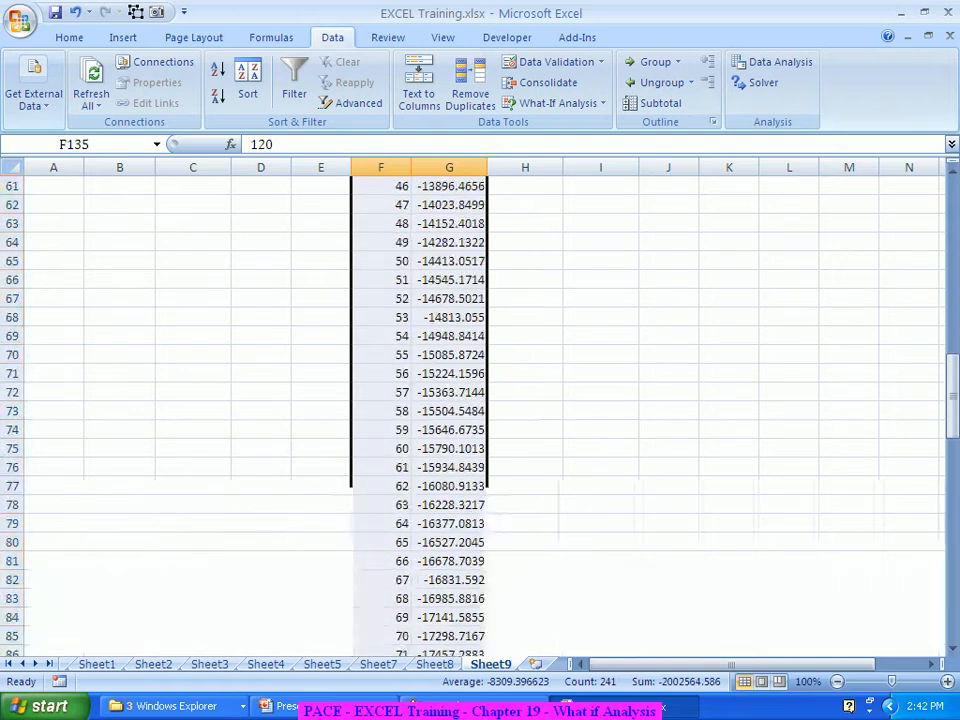
pyautogui.scroll(-12, 480, 400)
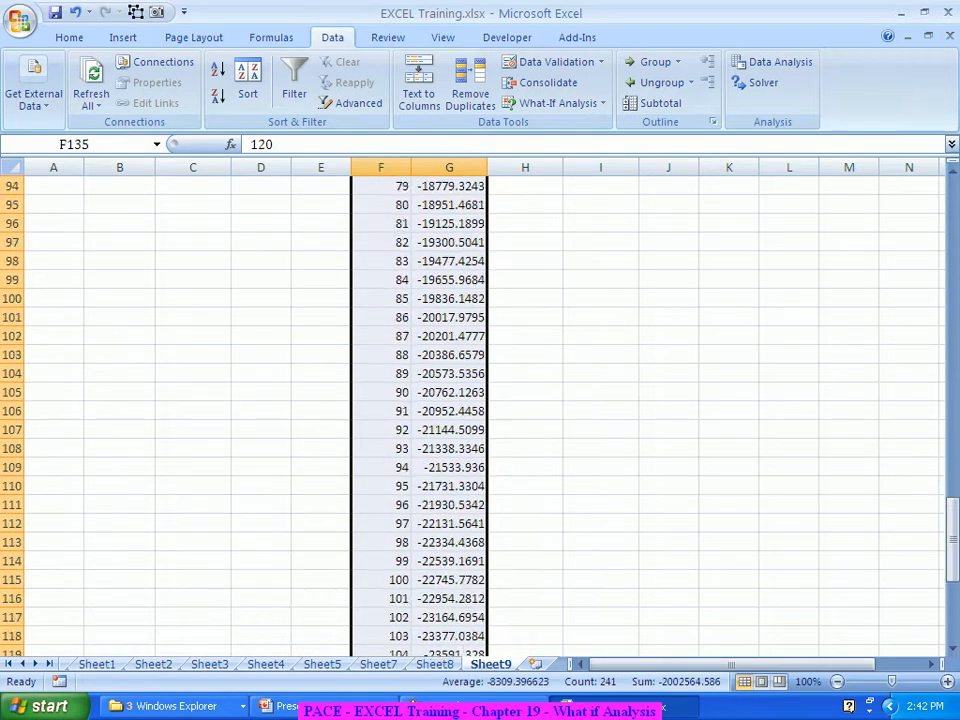
pyautogui.scroll(-6, 480, 400)
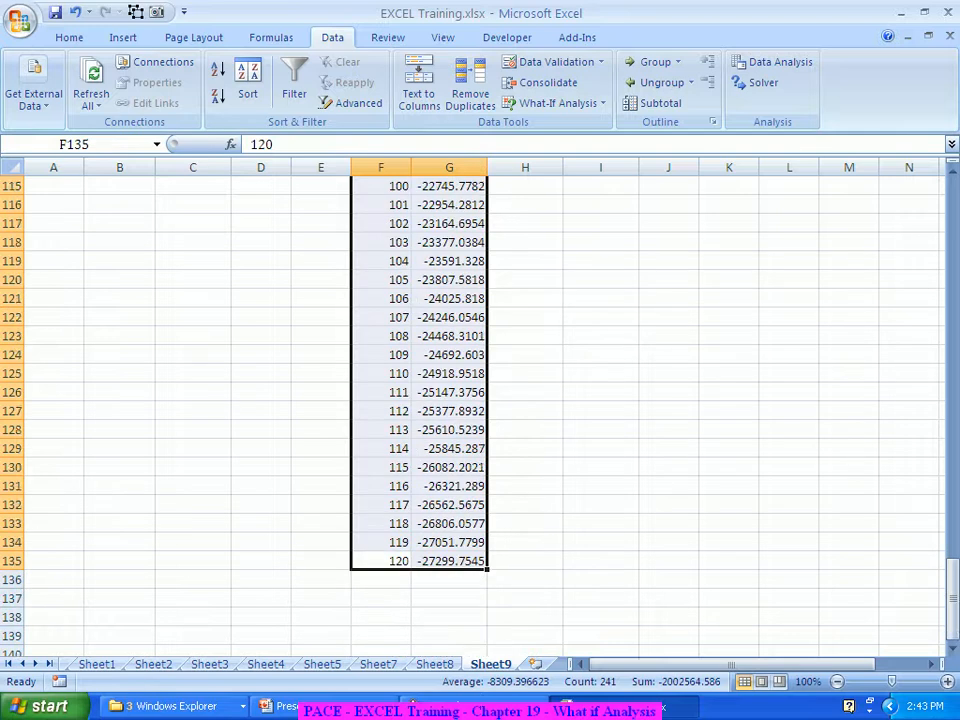
pyautogui.scroll(2, 480, 400)
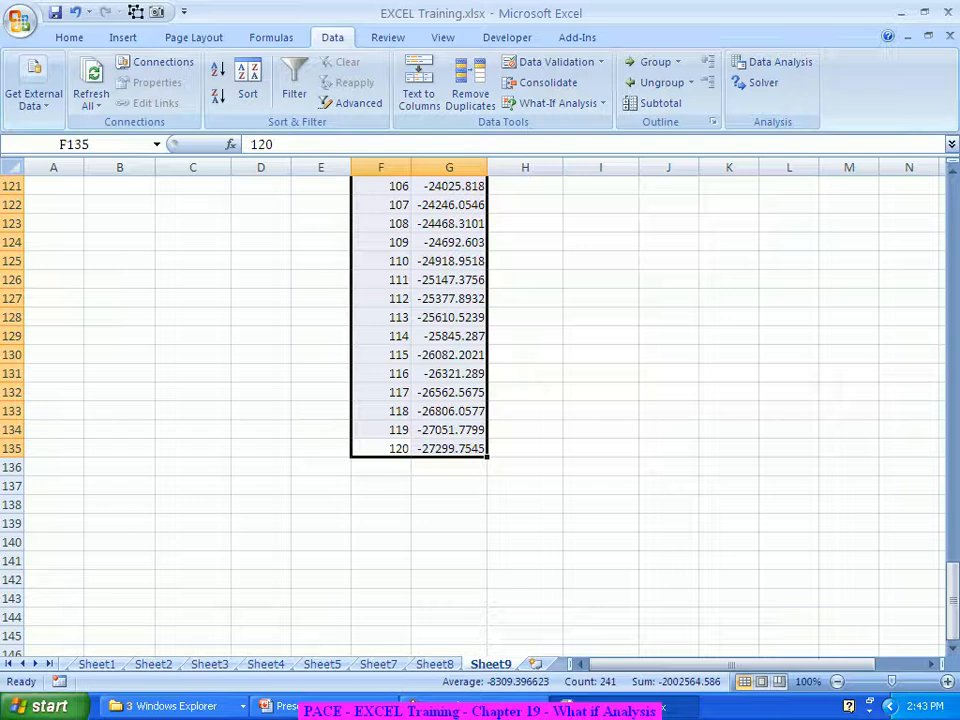
pyautogui.click(449, 449)
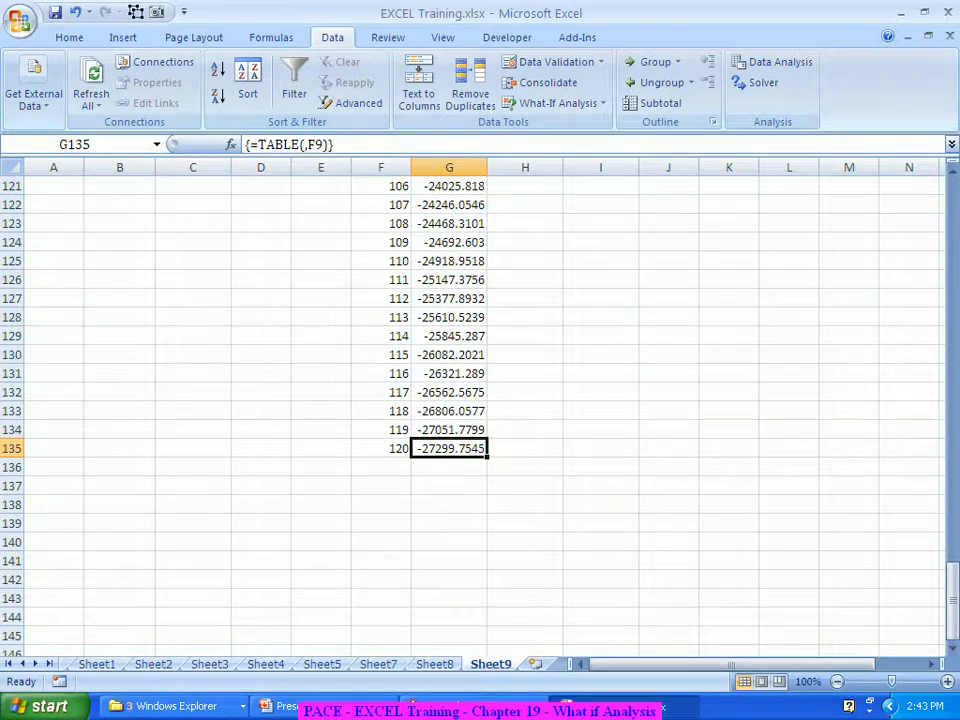
pyautogui.moveTo(449, 429); pyautogui.dragTo(449, 373)
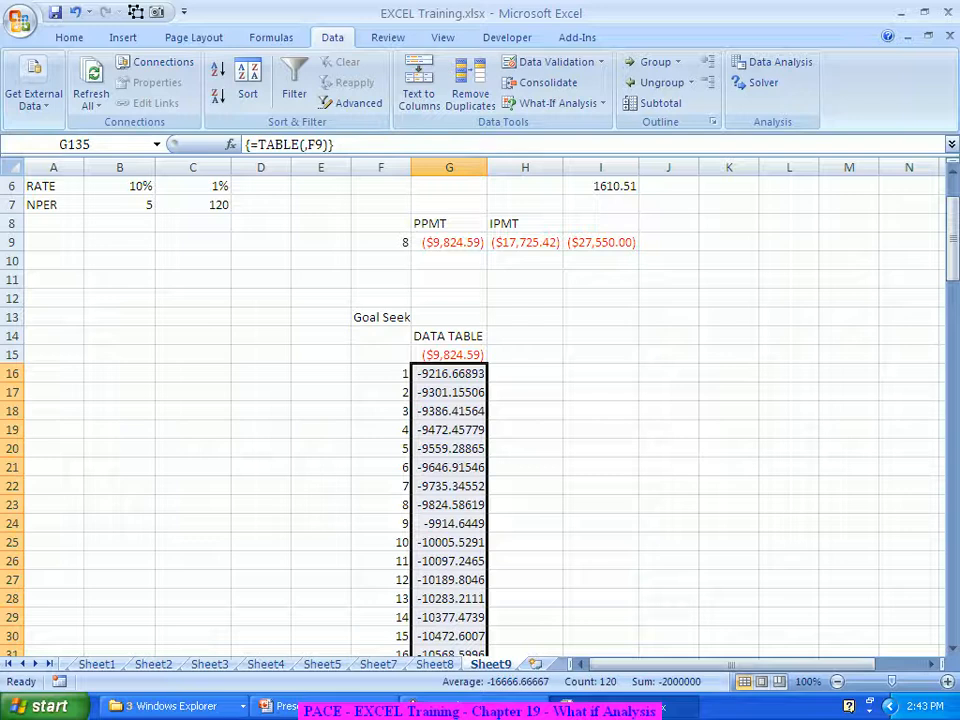
# - Relink G15 above the data table results to the IPMT result with the formula =H9
pyautogui.click(449, 355)
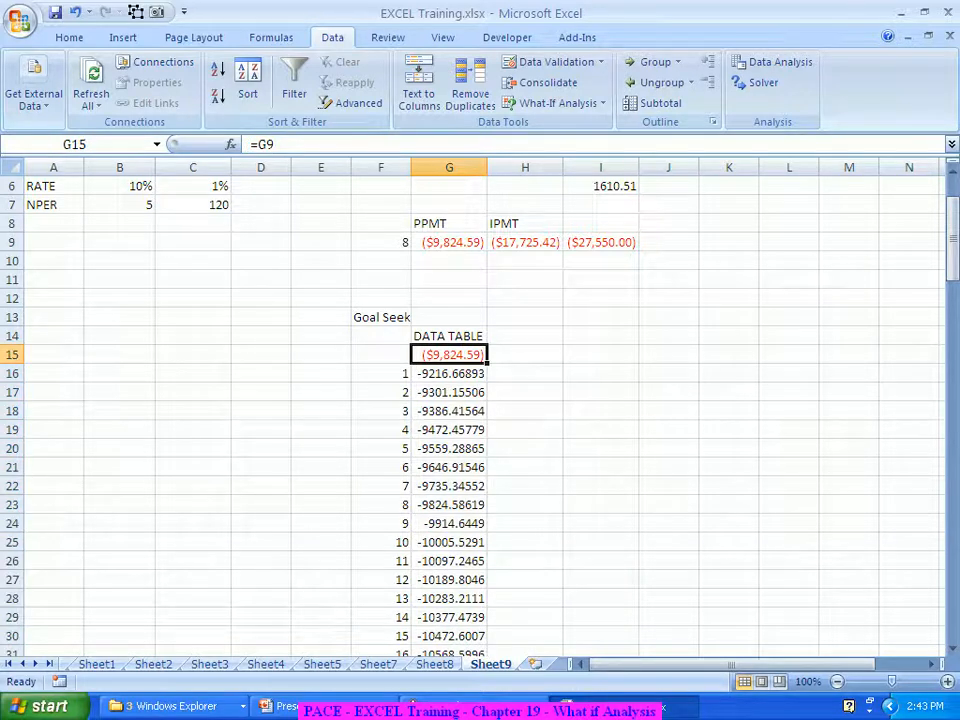
pyautogui.press('F2')
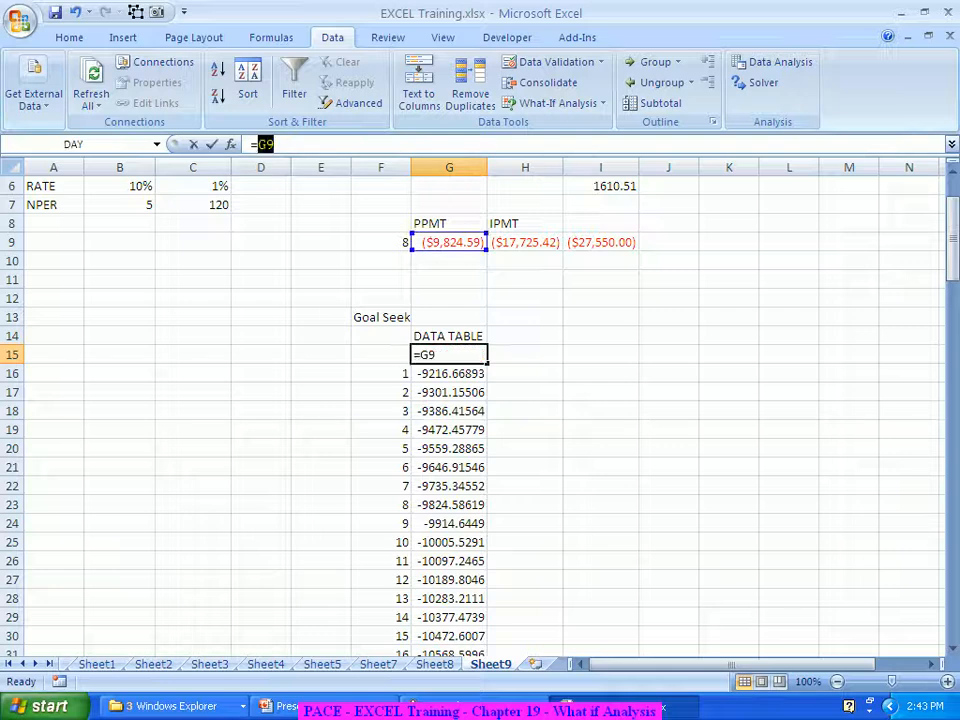
pyautogui.click(525, 243)
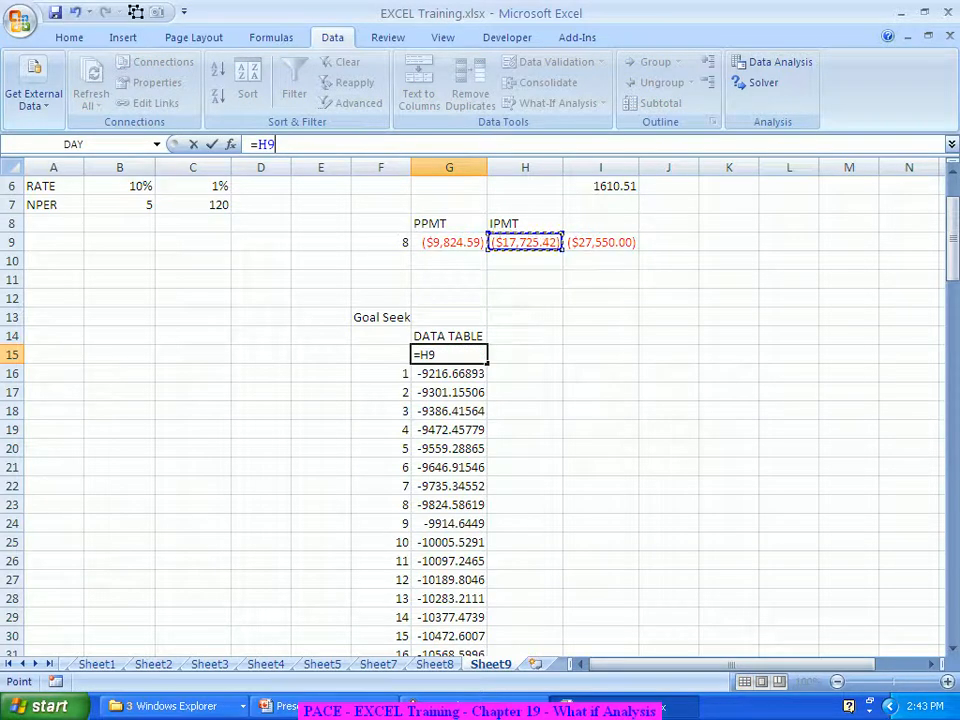
pyautogui.press('Return')
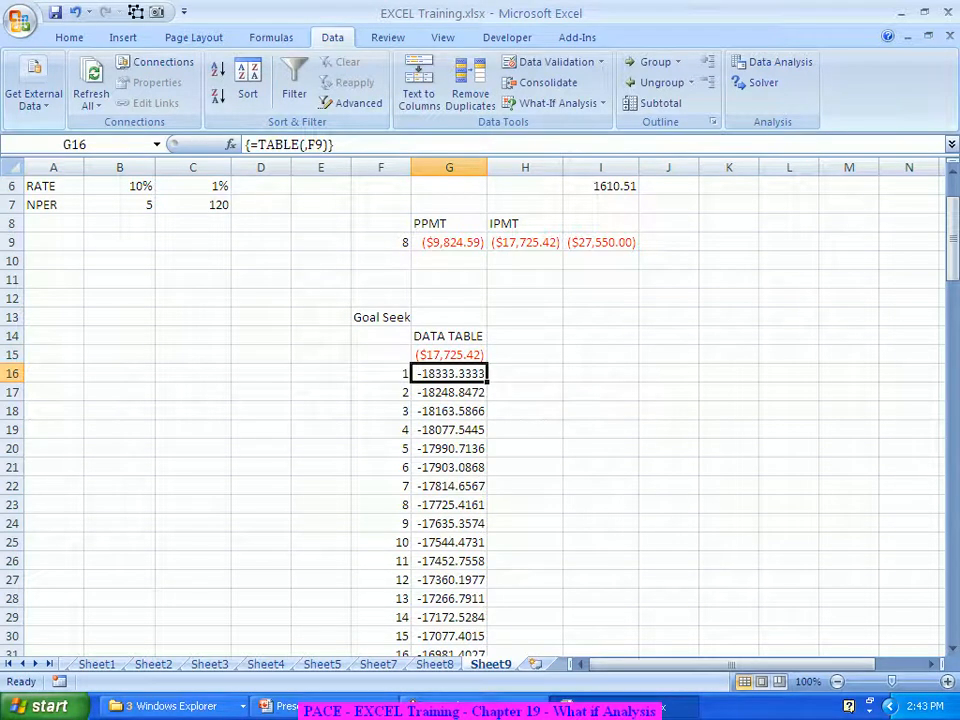
# - Examine the monthly interest values in column G of the data table, and the three borrowing scenarios on the PowerPoint slide
pyautogui.scroll(-1, 480, 400)
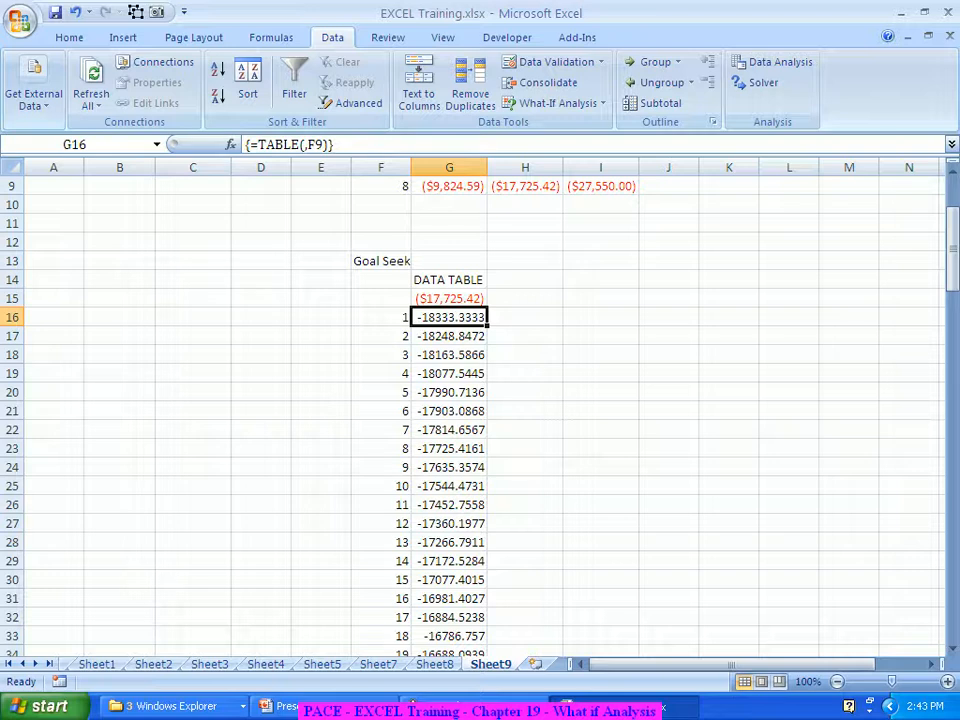
pyautogui.scroll(-6, 480, 400)
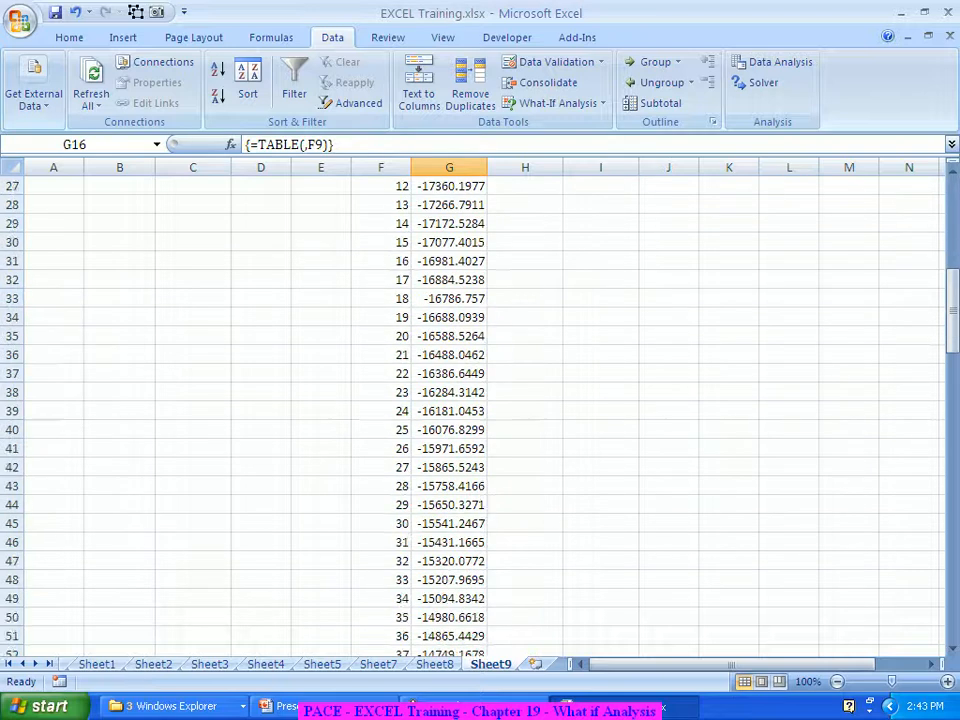
pyautogui.scroll(-20, 480, 400)
pyautogui.scroll(14, 480, 400)
pyautogui.scroll(17, 480, 400)
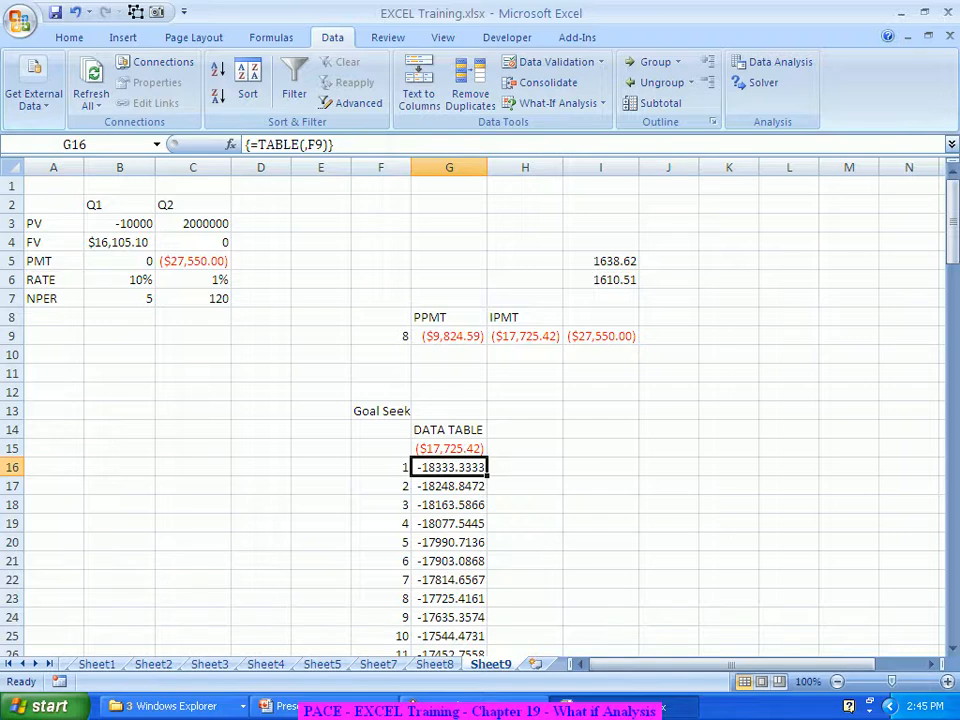
pyautogui.hotkey('alt', 'Tab')
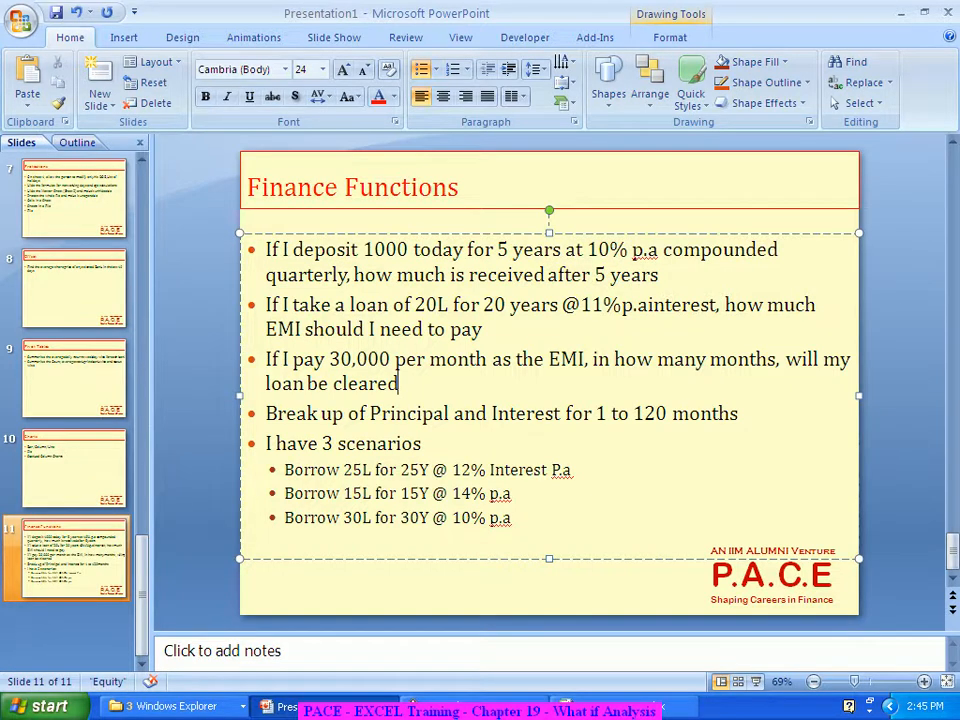
pyautogui.hotkey('alt', 'Tab')
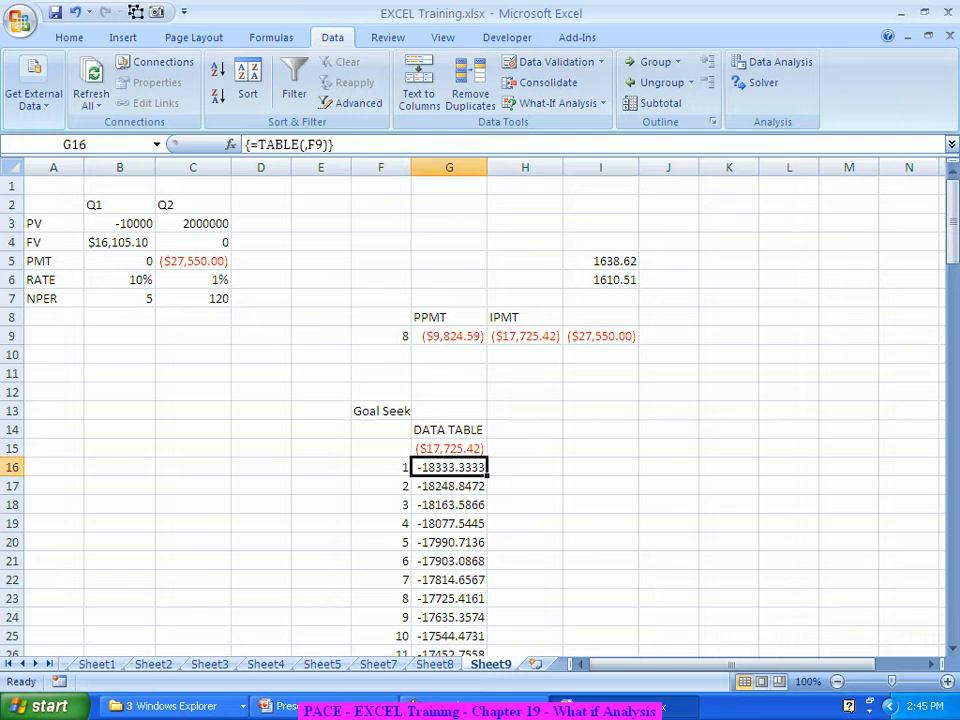
# - Start a new What-If scenario named S1 in the Scenario Manager for the loan's PMT calculation in C5
pyautogui.click(193, 261)
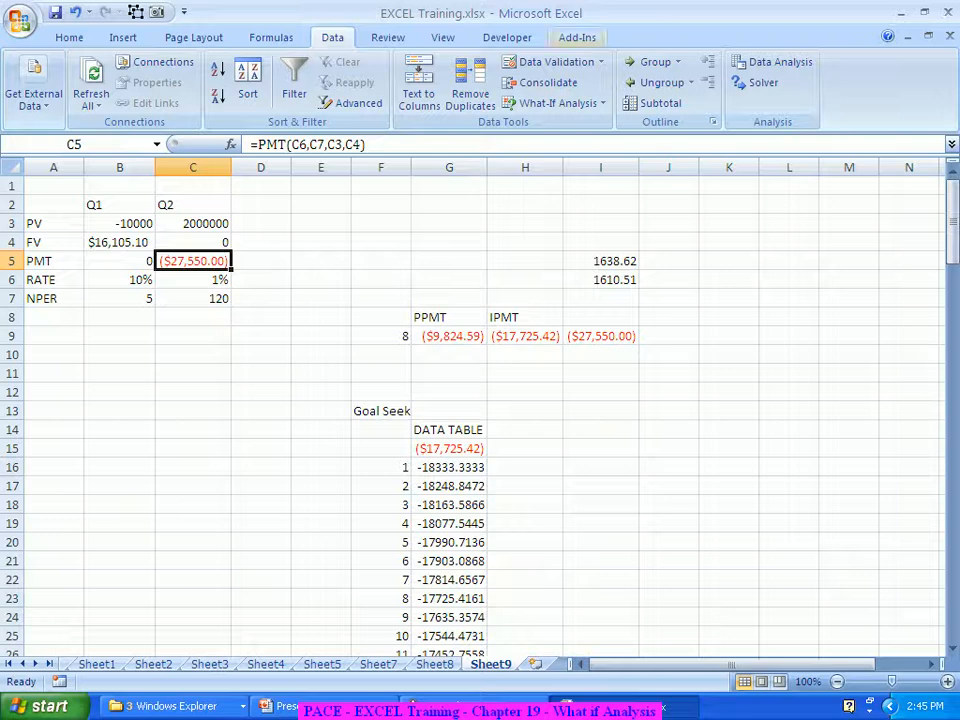
pyautogui.click(555, 103)
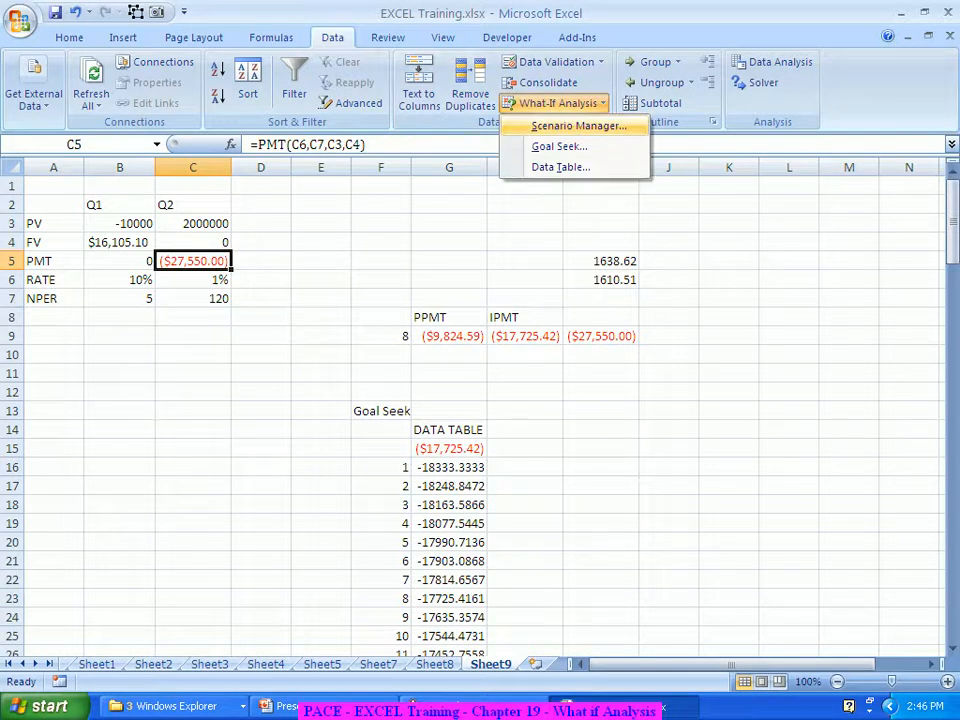
pyautogui.click(578, 125)
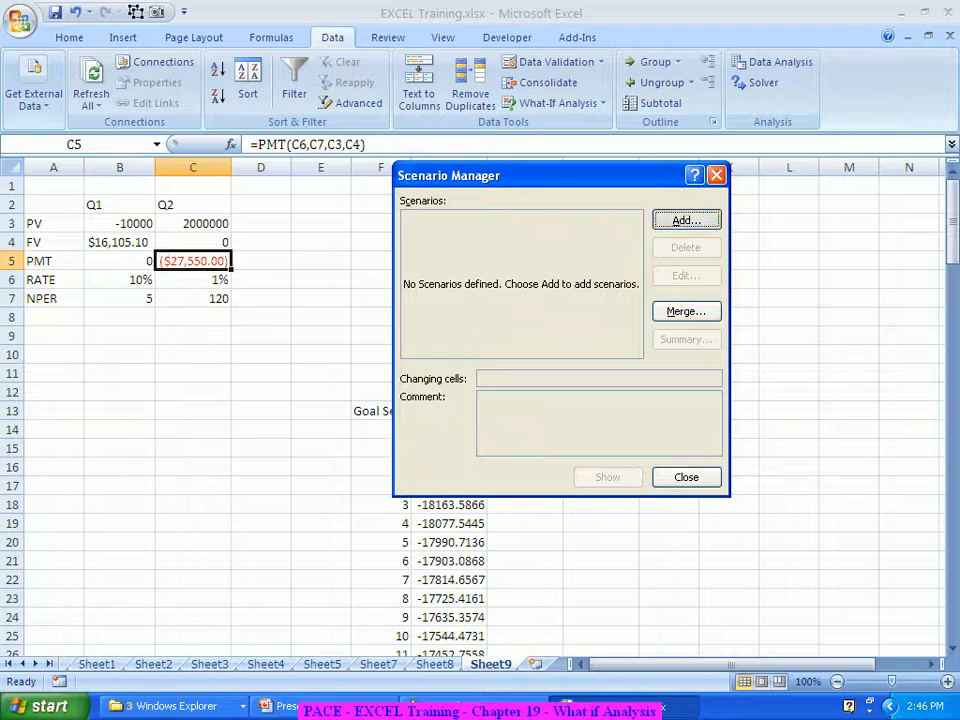
pyautogui.press('Return')
pyautogui.write('S1')
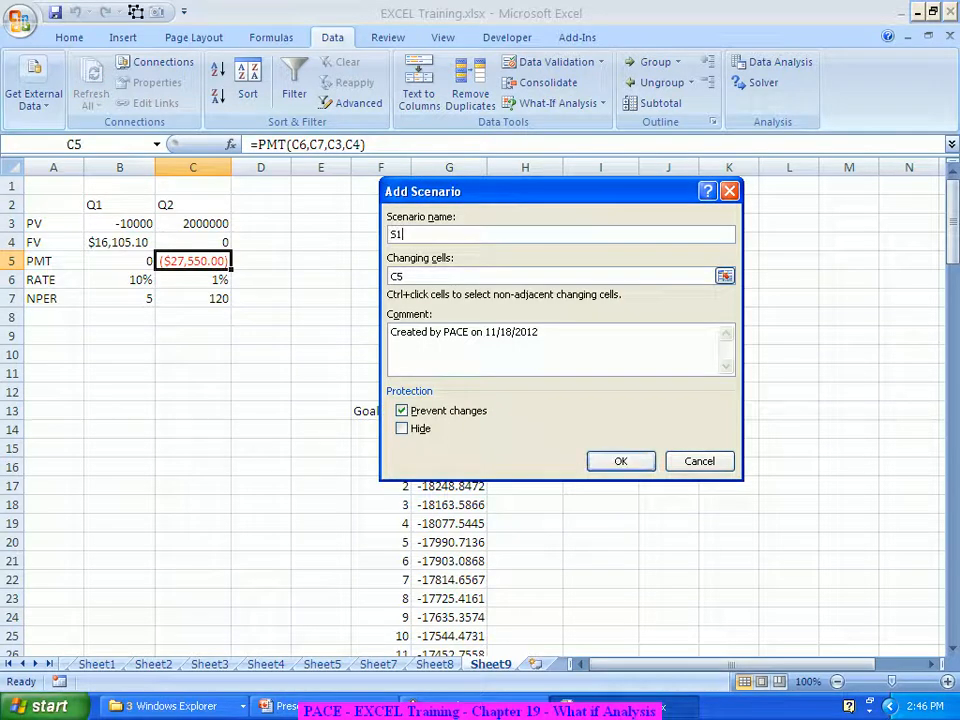
# - Set the changing cells of scenario S1 to C3, C6 and C7 and accept the formula replacement notice
pyautogui.press('Tab')
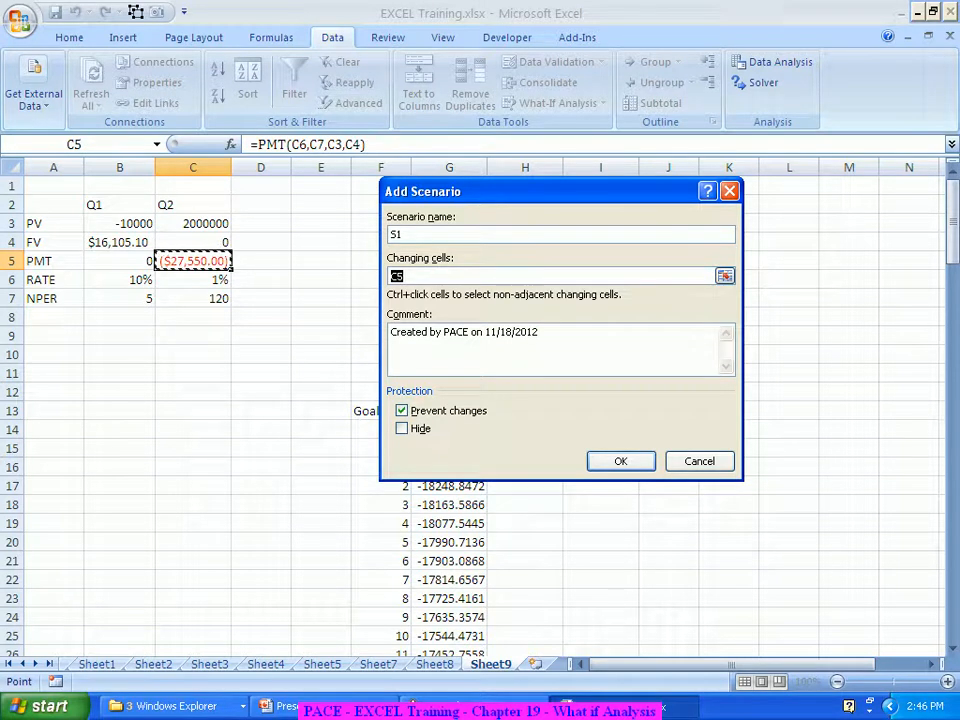
pyautogui.click(193, 224)
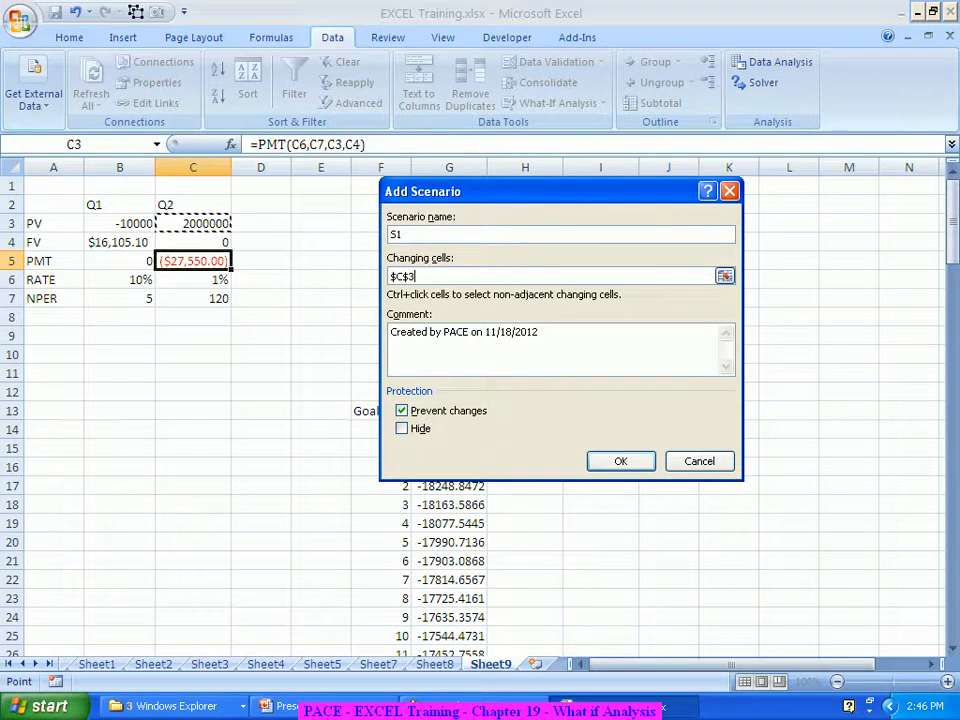
pyautogui.write(',')
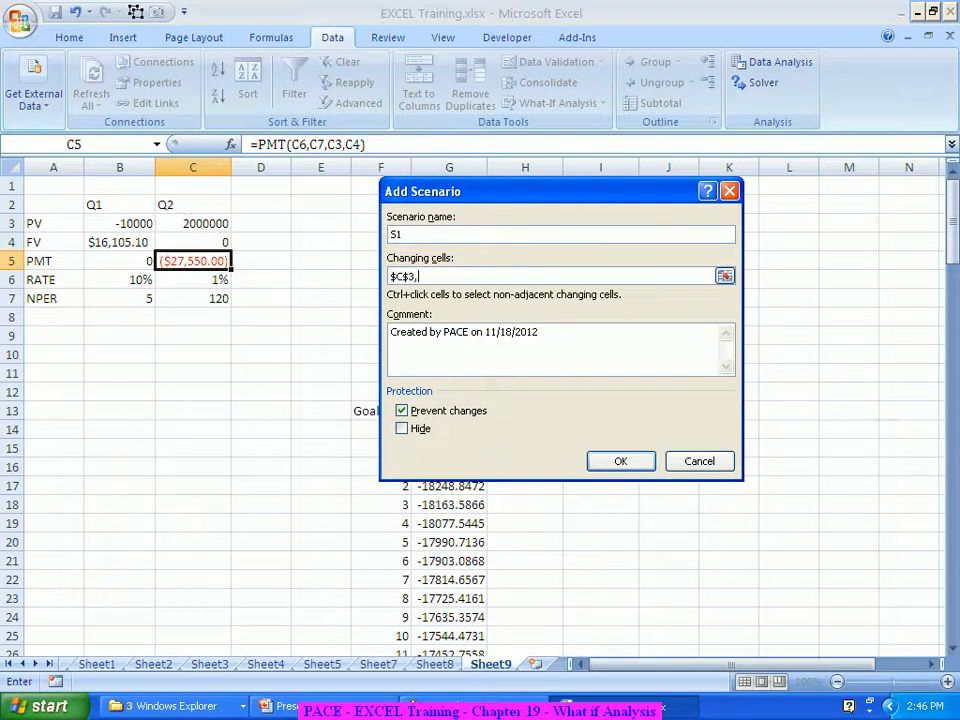
pyautogui.click(193, 280)
pyautogui.write(',')
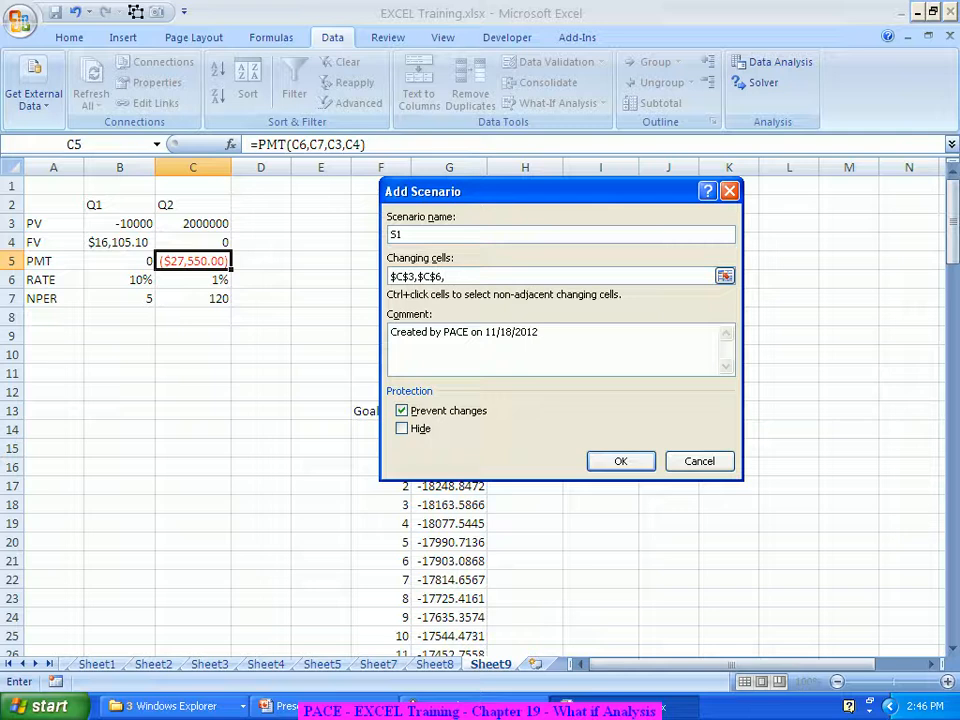
pyautogui.click(193, 298)
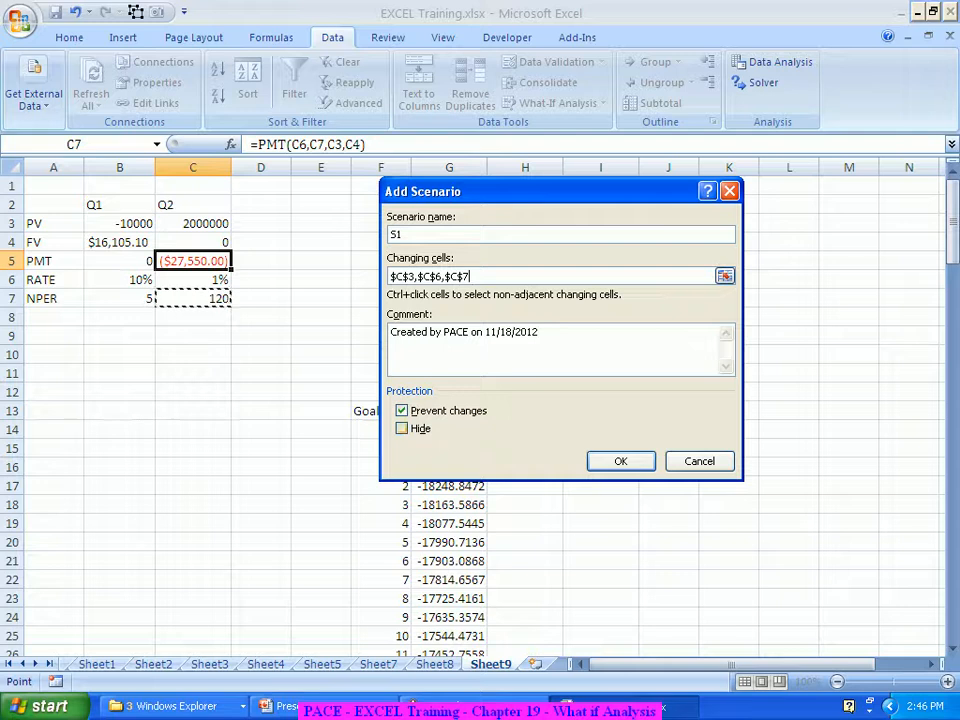
pyautogui.click(621, 461)
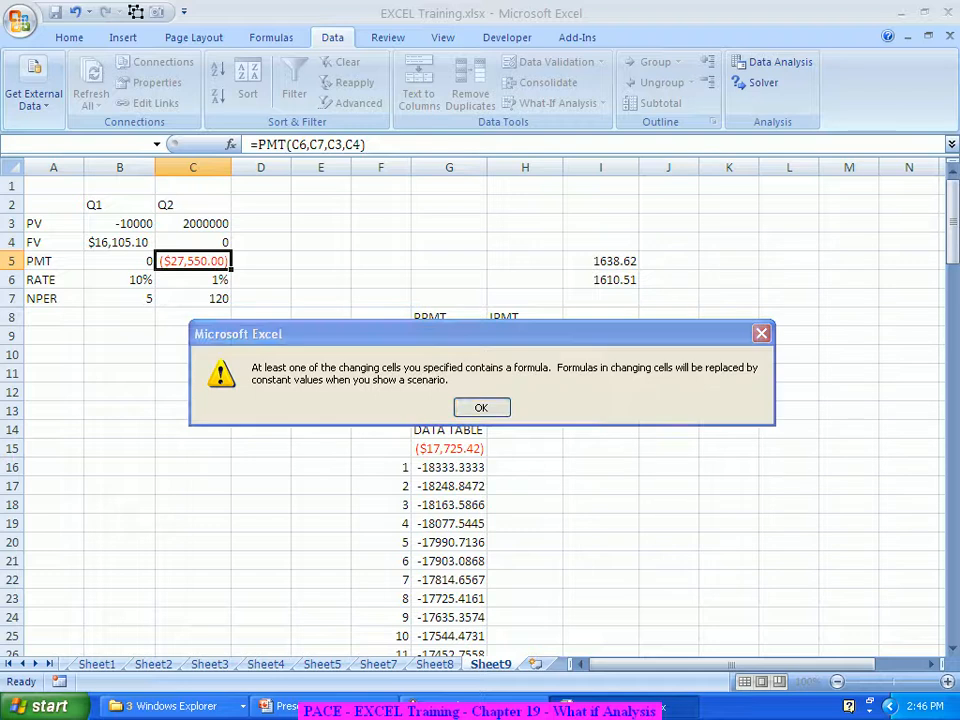
pyautogui.press('Return')
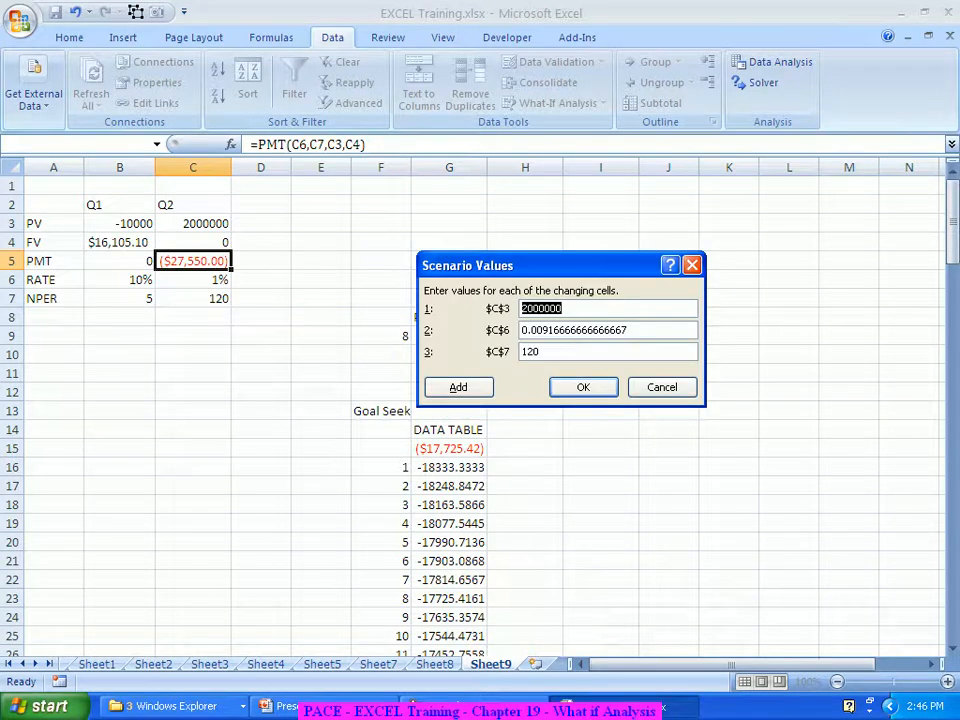
# - Set scenario S1's value for C3 to 2500000 and for C6 to 1%, checking the terms on the PowerPoint slide
pyautogui.hotkey('alt', 'Tab')
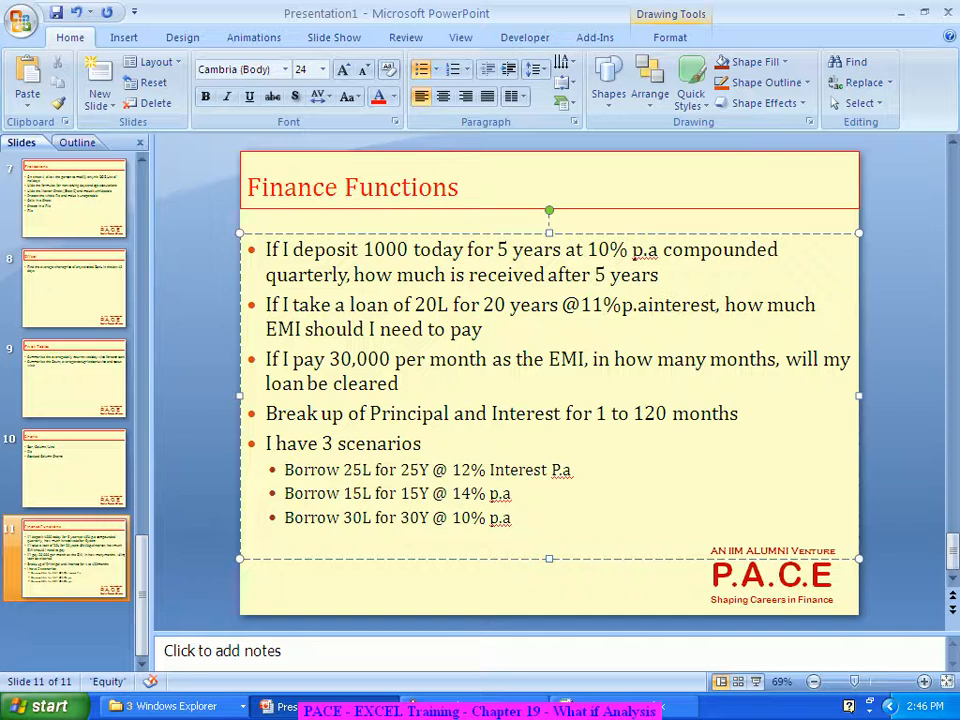
pyautogui.hotkey('alt', 'Tab')
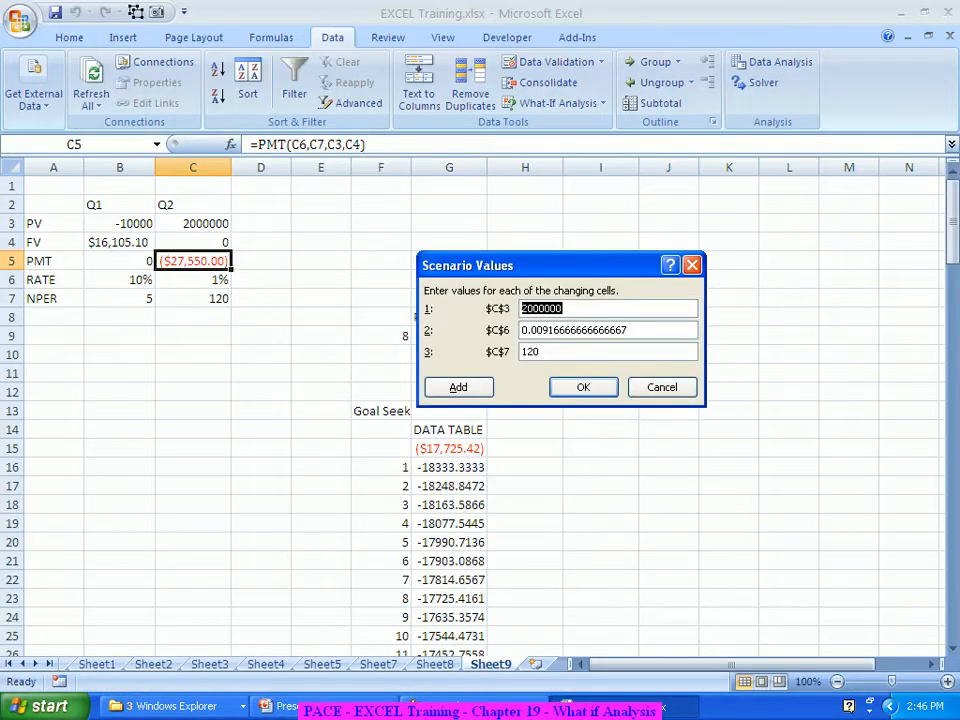
pyautogui.write('2500000')
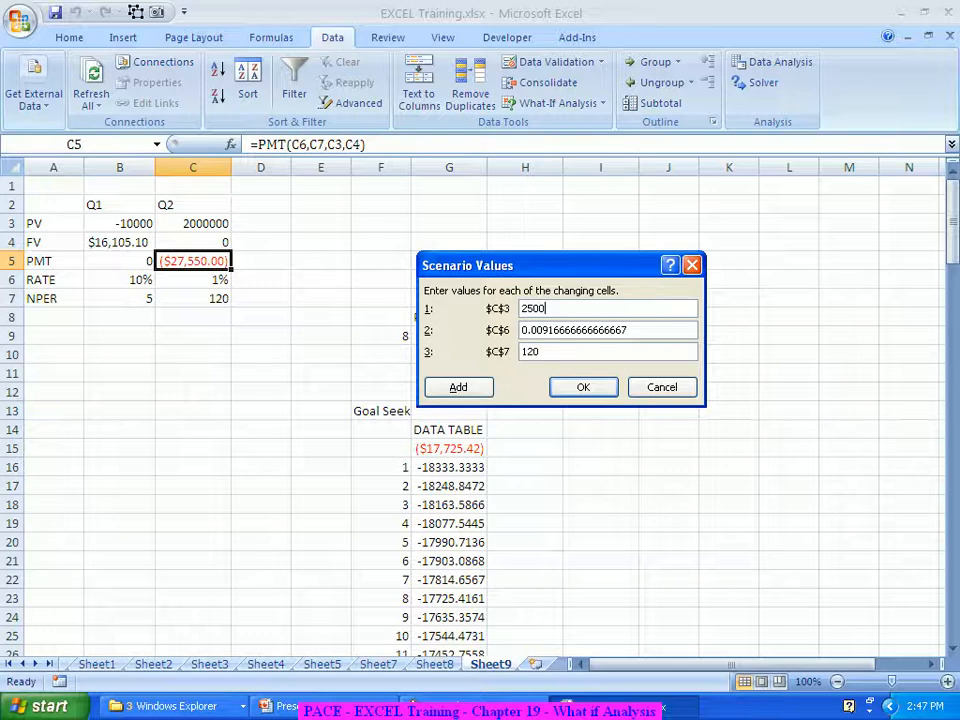
pyautogui.press('Tab')
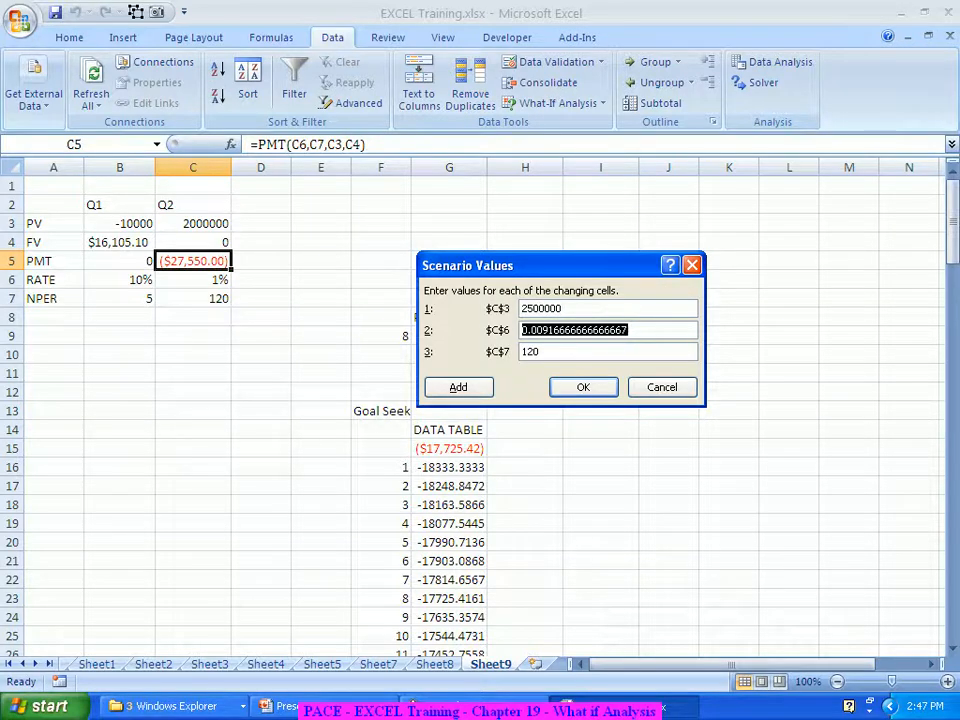
pyautogui.hotkey('alt', 'Tab')
pyautogui.hotkey('alt', 'Tab')
pyautogui.write('1%')
pyautogui.press('Tab')
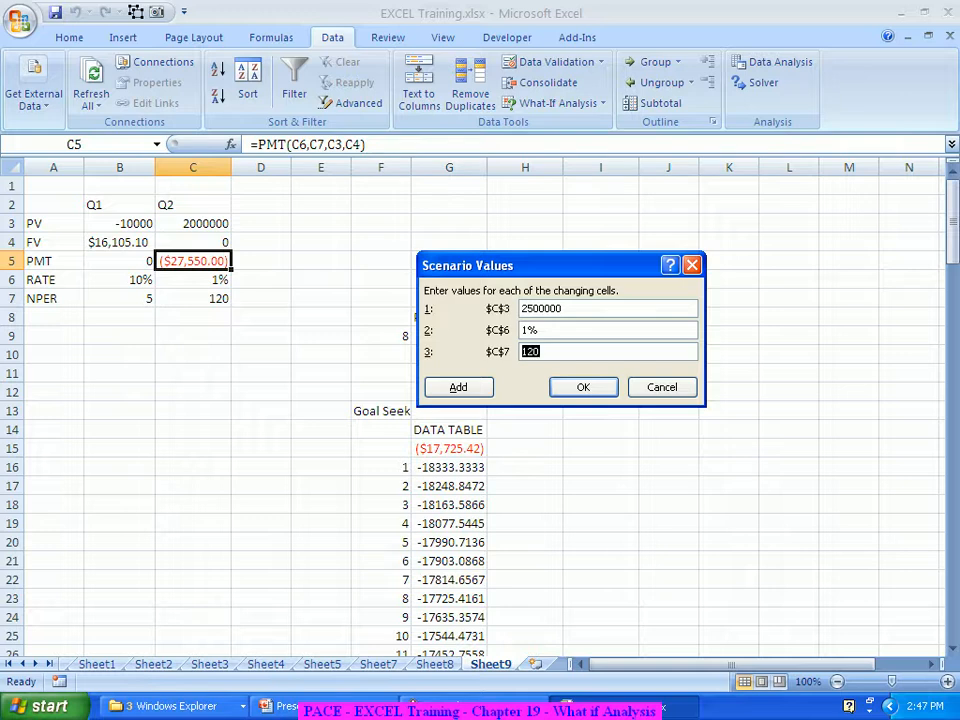
# - Check the first scenario's term on the PowerPoint slide and set scenario S1's value for C7 to 300
pyautogui.hotkey('alt', 'Tab')
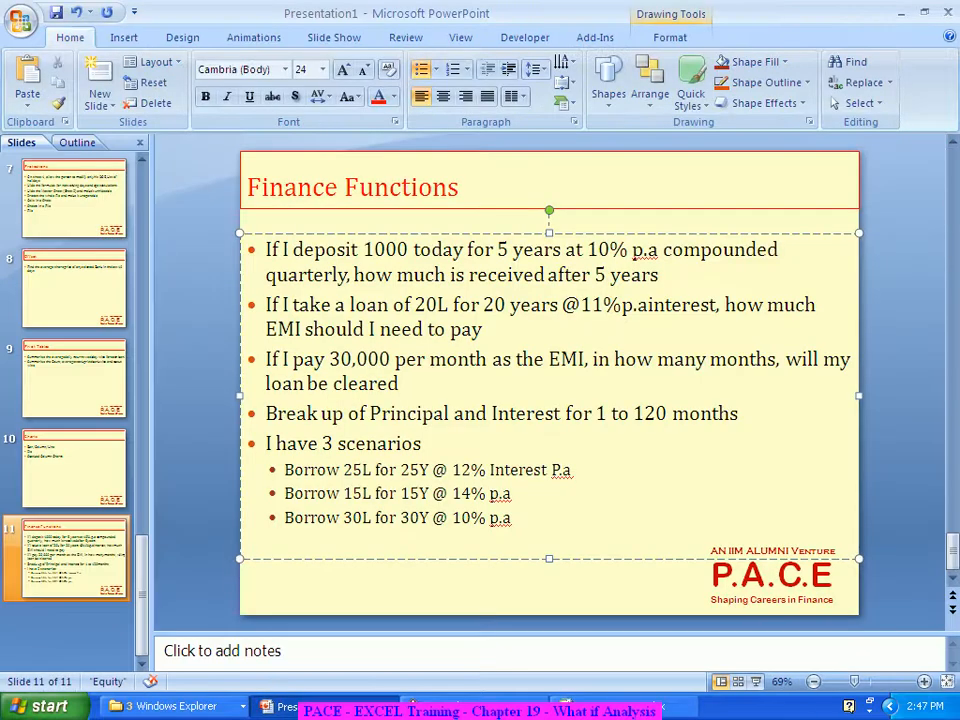
pyautogui.hotkey('alt', 'Tab')
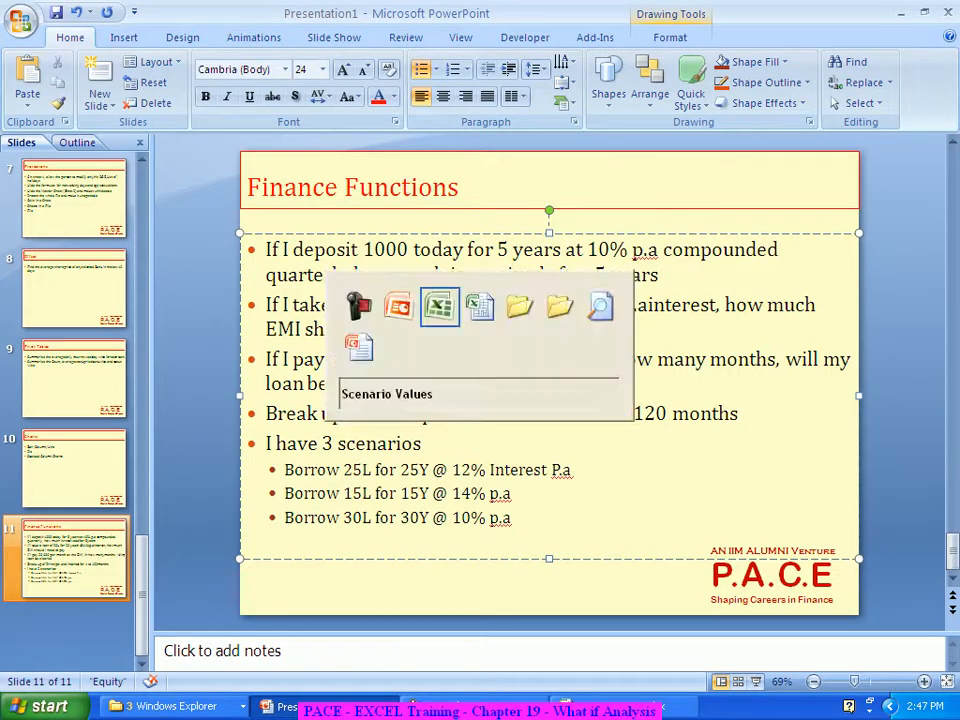
pyautogui.write('00')
pyautogui.press('BackSpace')
pyautogui.press('BackSpace')
pyautogui.write('00')
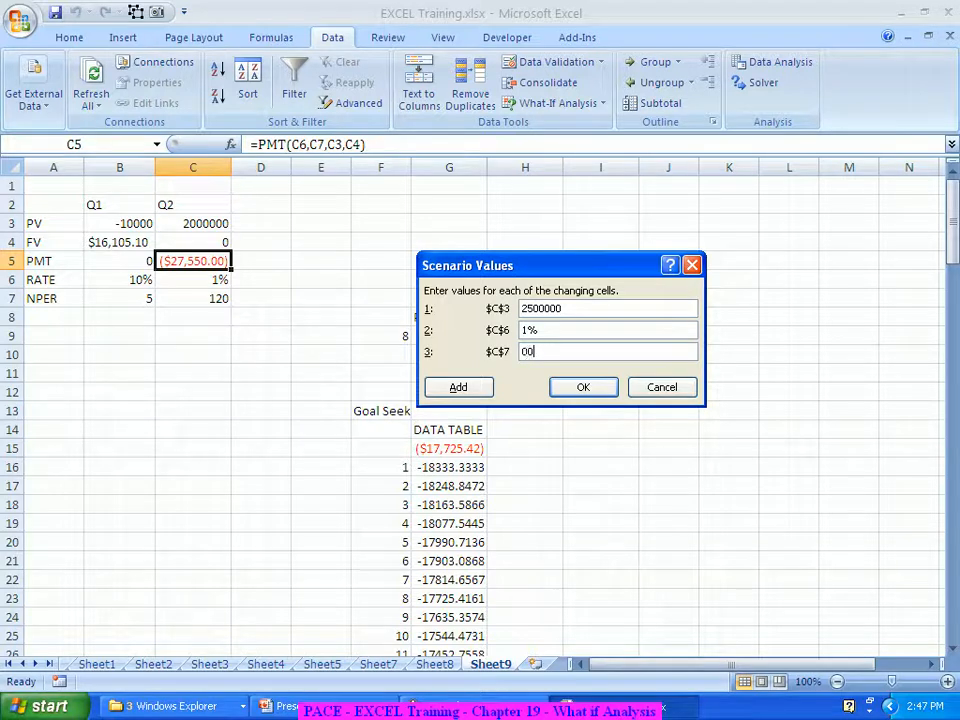
pyautogui.press('BackSpace')
pyautogui.write('30')
pyautogui.press('BackSpace')
pyautogui.press('BackSpace')
pyautogui.press('BackSpace')
pyautogui.write('300')
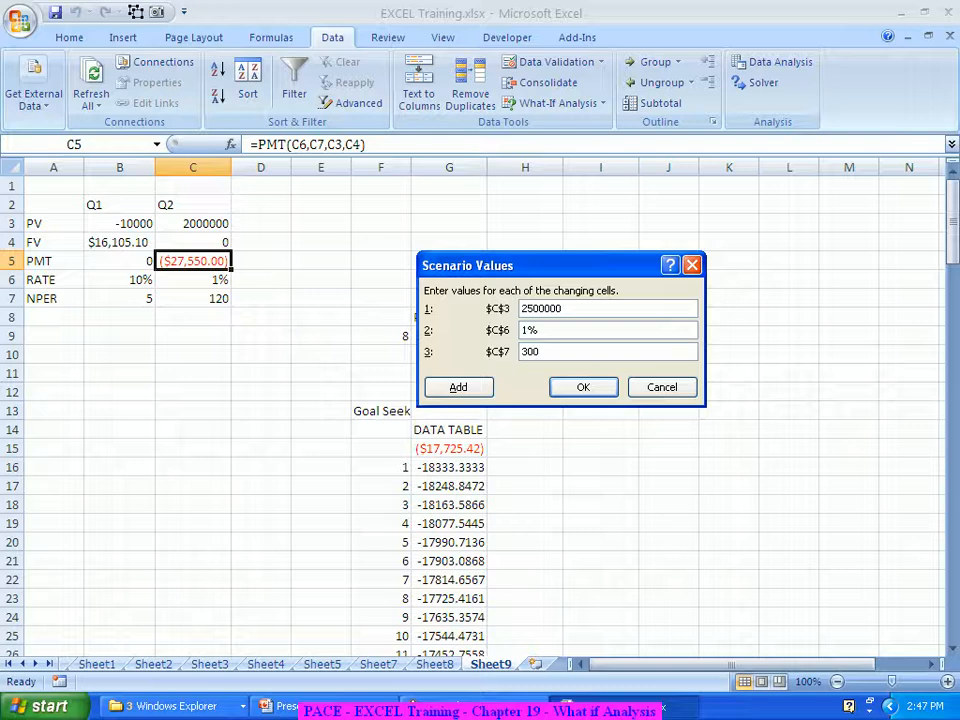
# - Save scenario S1 and add another scenario named S2 with the same changing cells C3, C6 and C7
pyautogui.hotkey('alt', 'a')
pyautogui.write('S2')
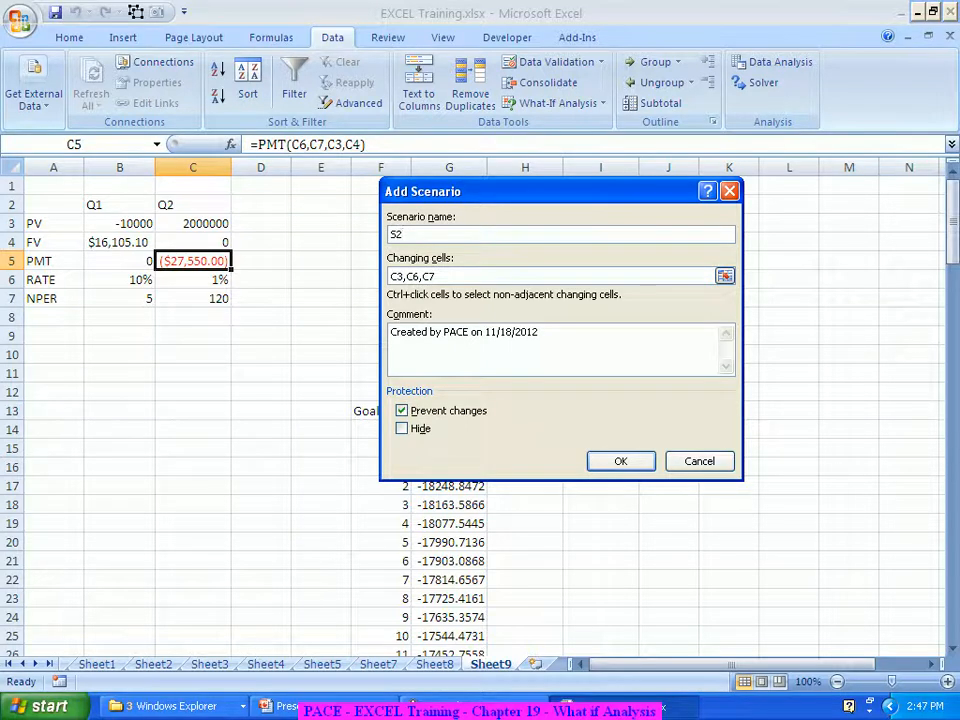
pyautogui.press('Return')
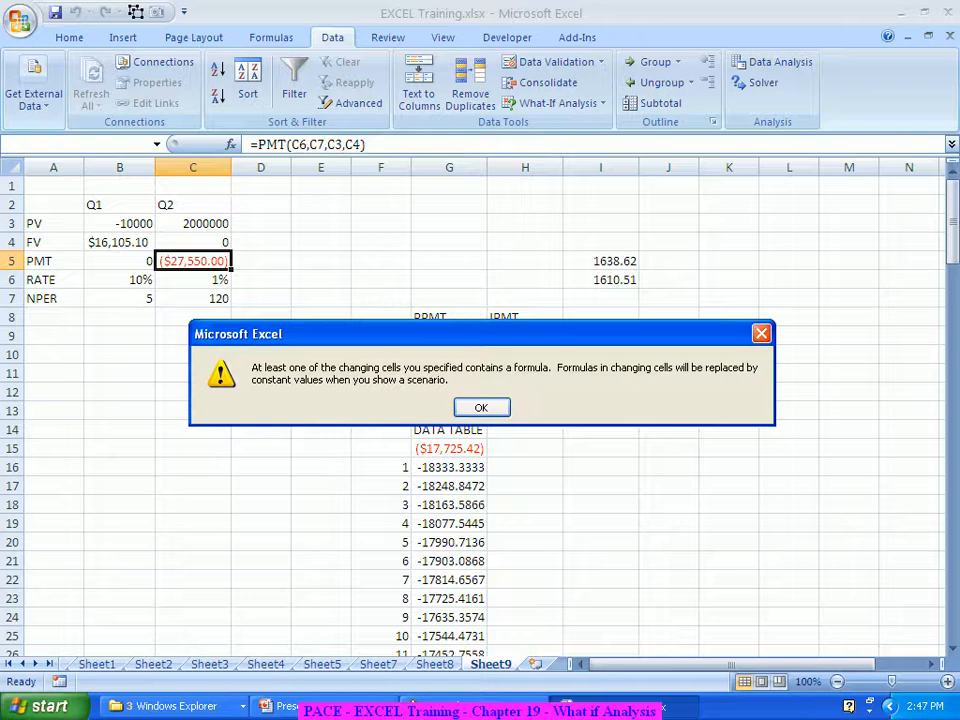
pyautogui.press('Return')
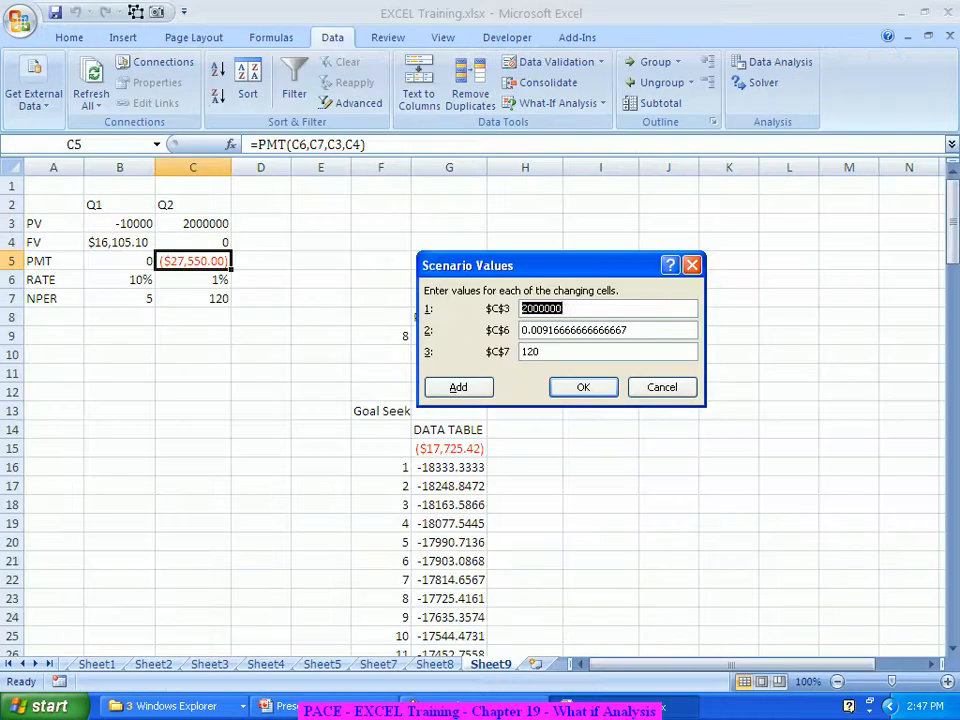
# - Set scenario S2's value for C3 to 1500000 and for C6 to 14%/12
pyautogui.write('1500000')
pyautogui.press('Tab')
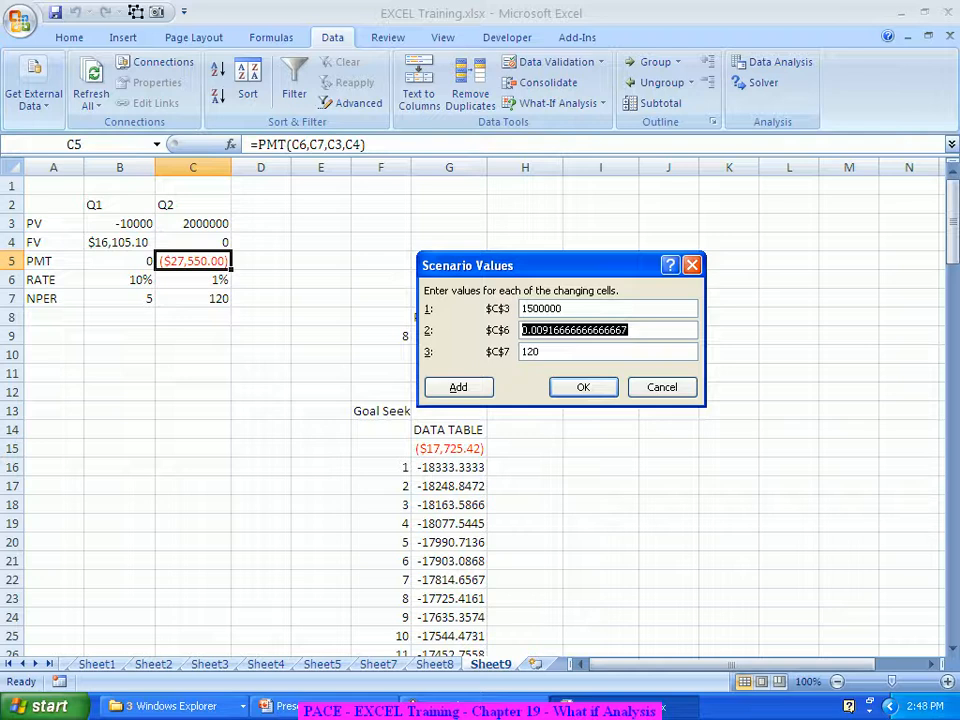
pyautogui.write('14%/1')
pyautogui.write('2')
pyautogui.press('Tab')
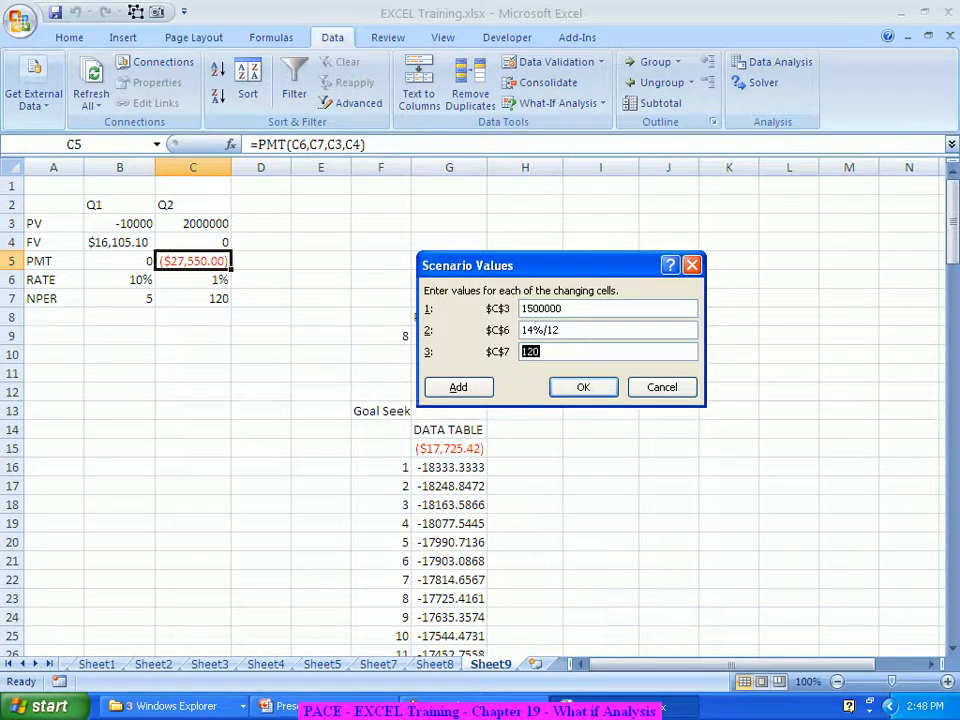
# - Check the second scenario's term on the PowerPoint slide and set scenario S2's value for C7 to 180
pyautogui.hotkey('alt', 'Tab')
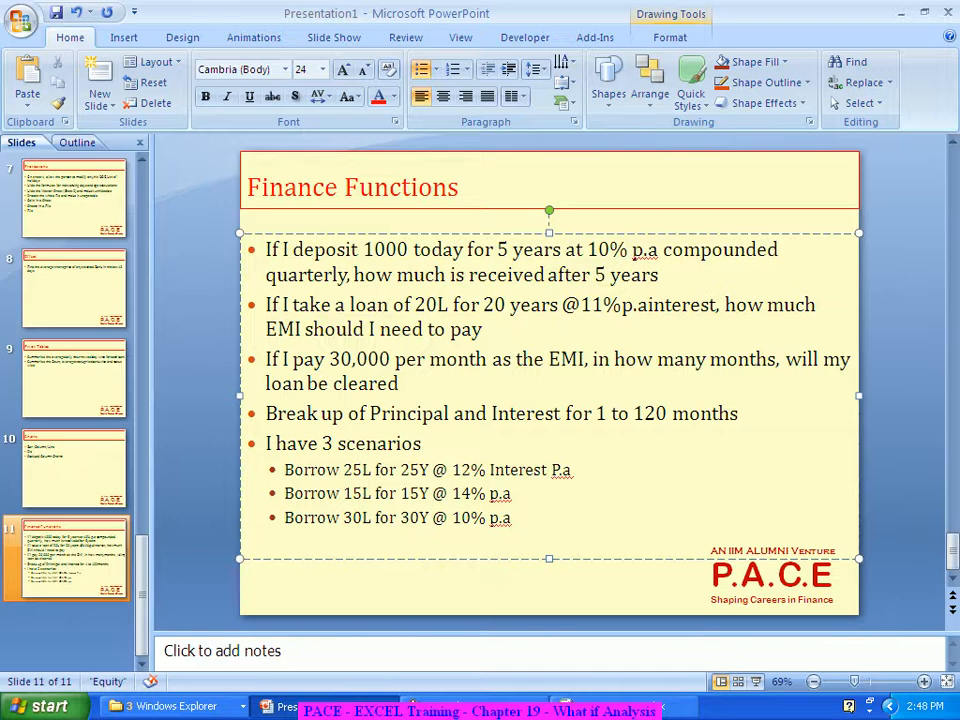
pyautogui.hotkey('alt', 'Tab')
pyautogui.write('180')
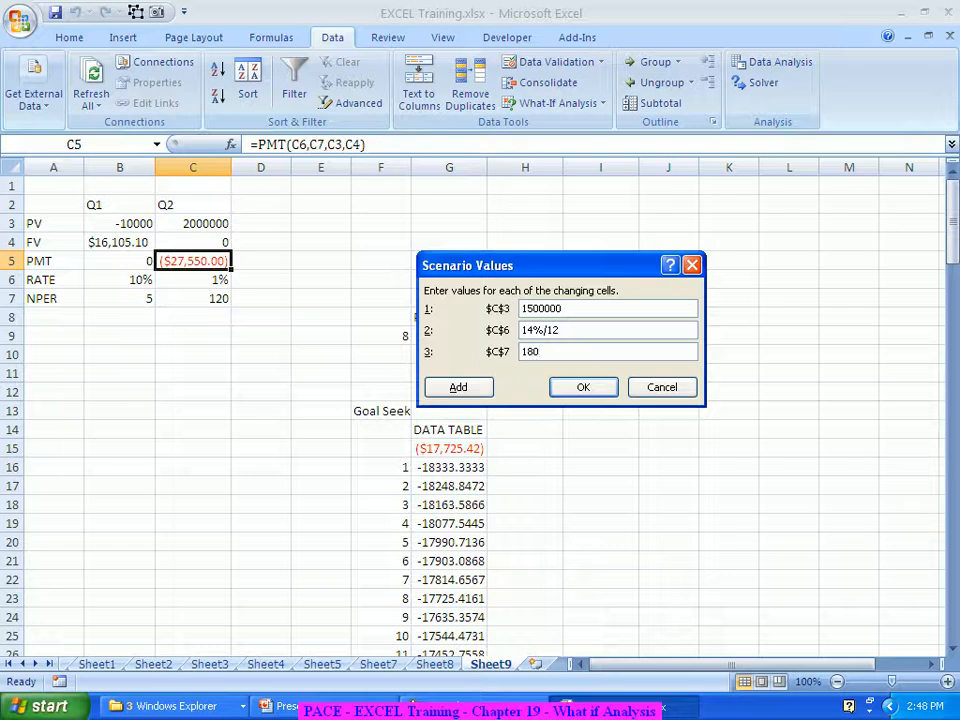
# - Save scenario S2 and add another scenario named S3 with the same changing cells, accepting the formula replacement notice
pyautogui.hotkey('alt', 'a')
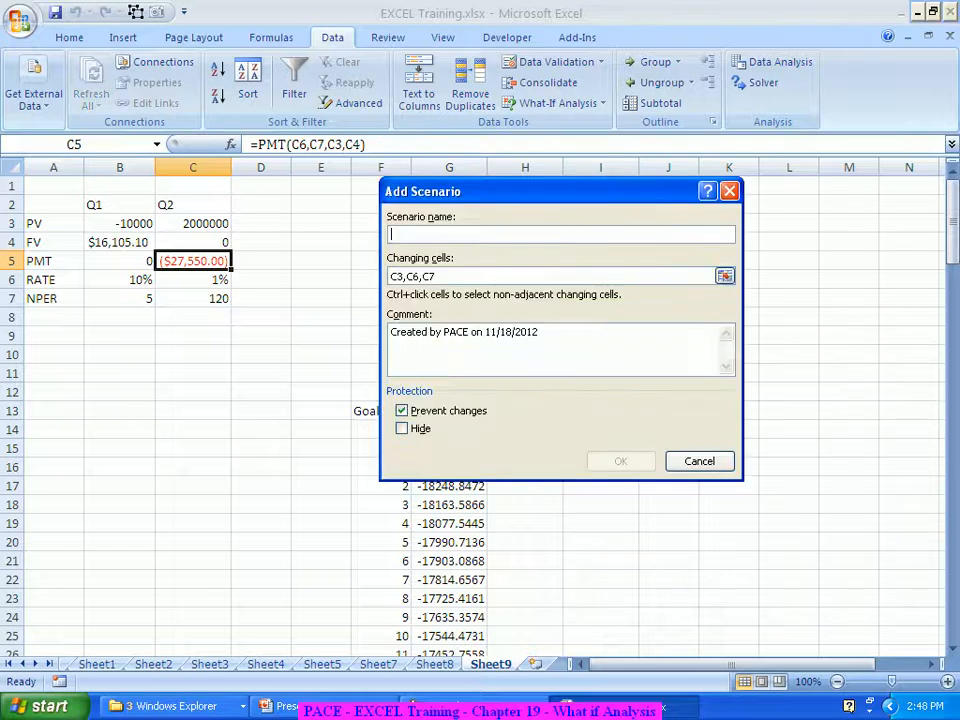
pyautogui.write('S3')
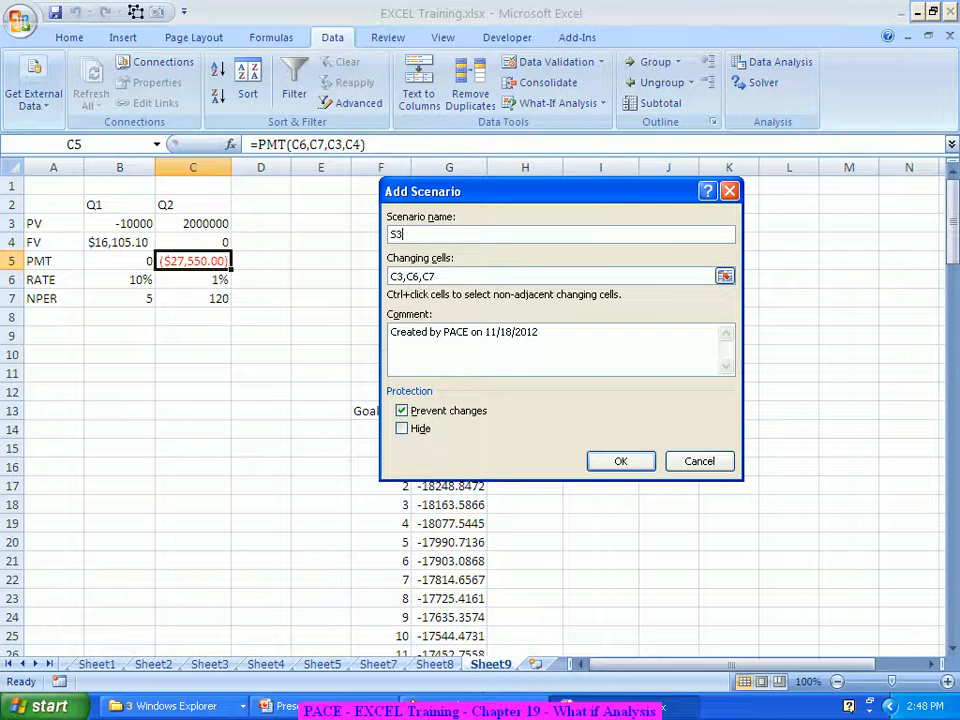
pyautogui.press('Return')
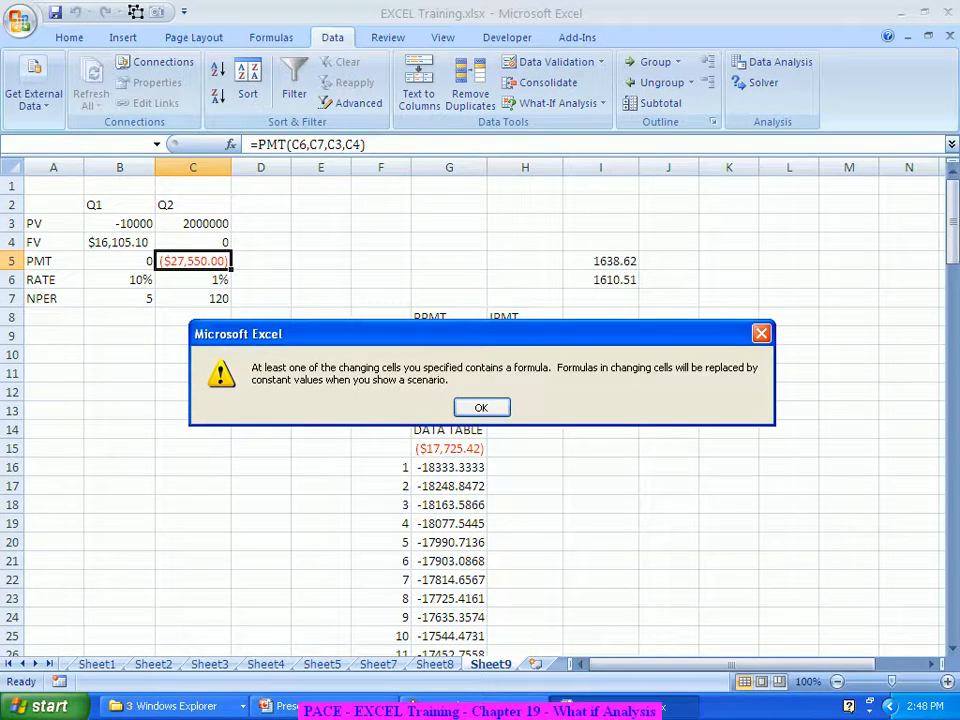
pyautogui.press('Return')
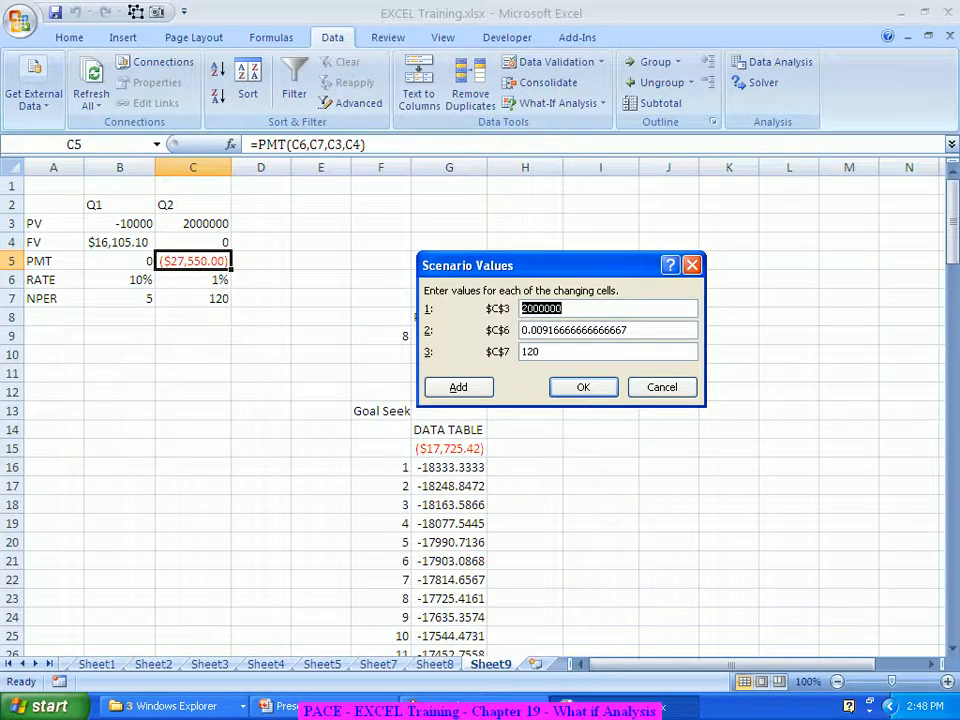
# - Set scenario S3's values to 3000000 for C3, 10%/12 for C6 and 360 for C7, and save the scenario
pyautogui.write('3000000')
pyautogui.press('Tab')
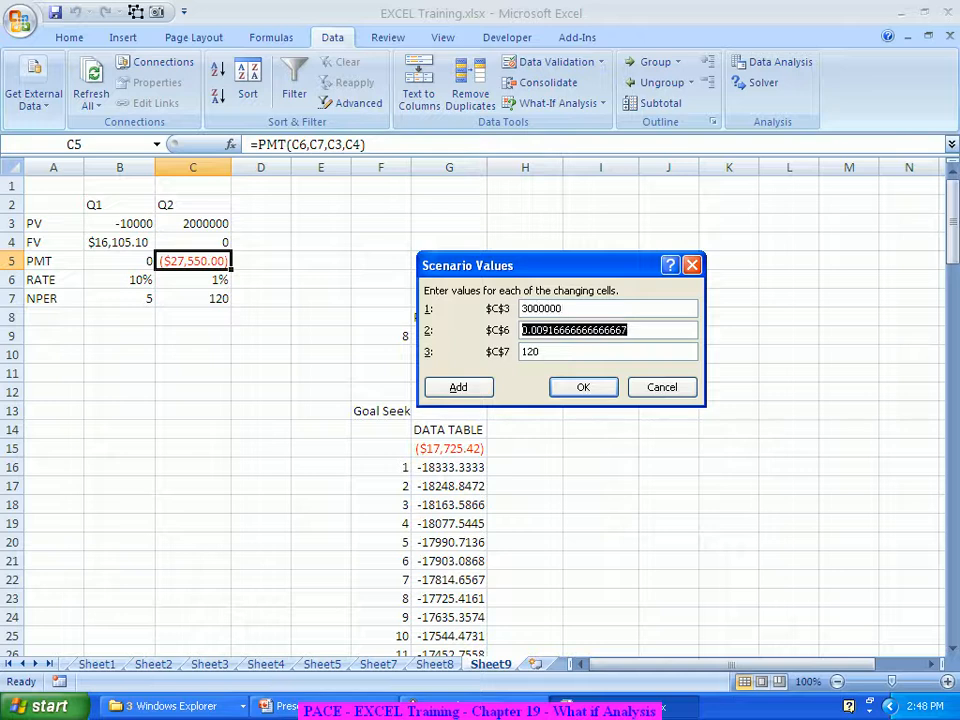
pyautogui.write('10%/12')
pyautogui.press('Tab')
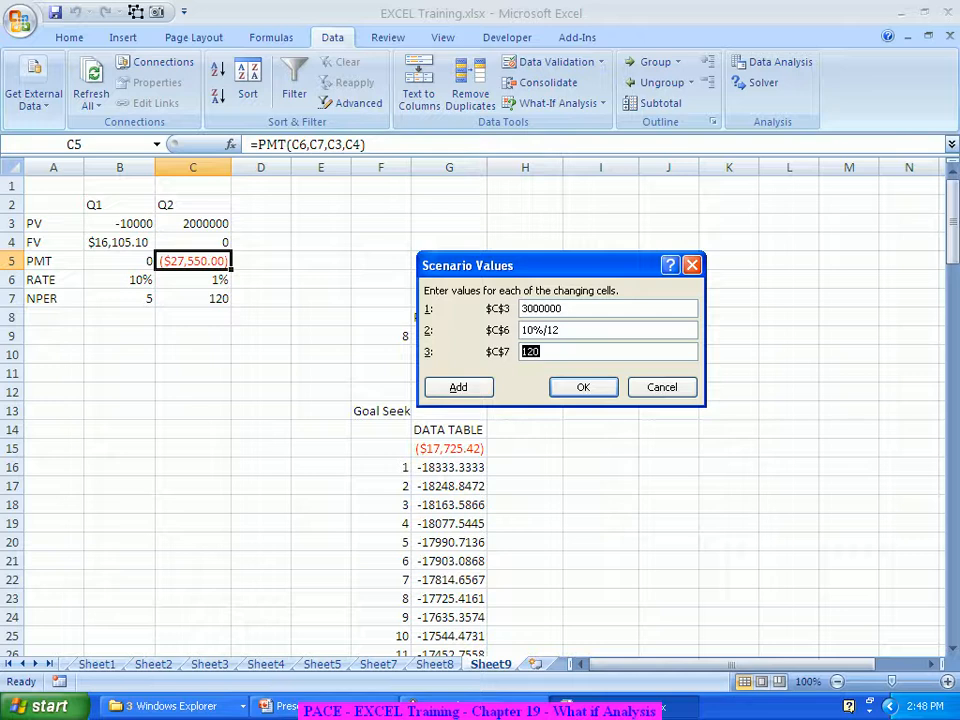
pyautogui.write('360')
pyautogui.press('Return')
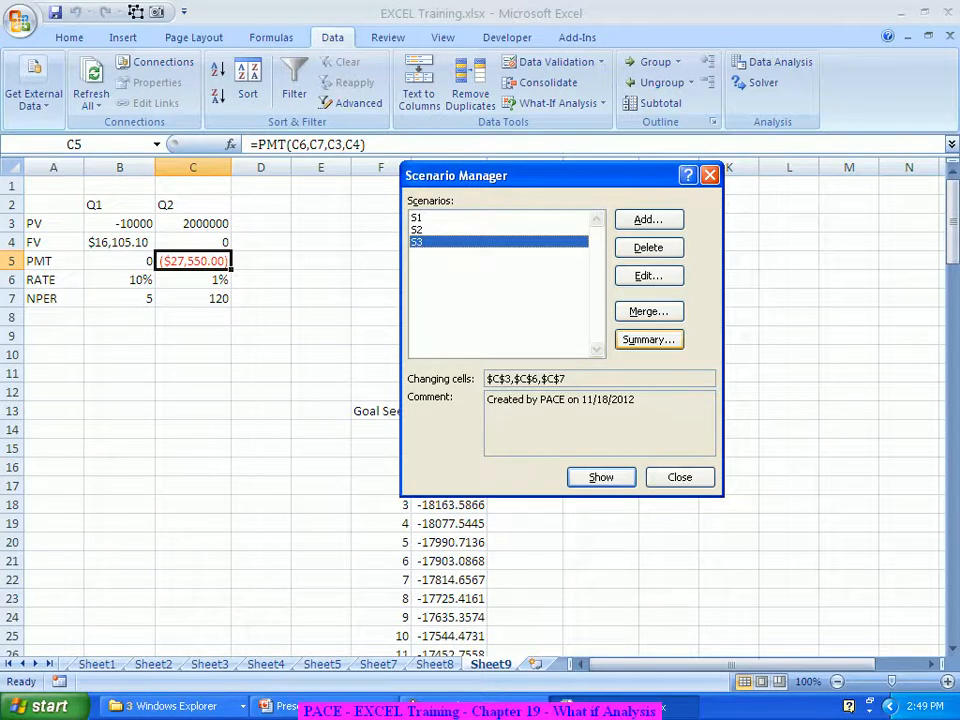
# - Create a scenario summary report with C5, G9 and H9 as the result cells
pyautogui.click(649, 339)
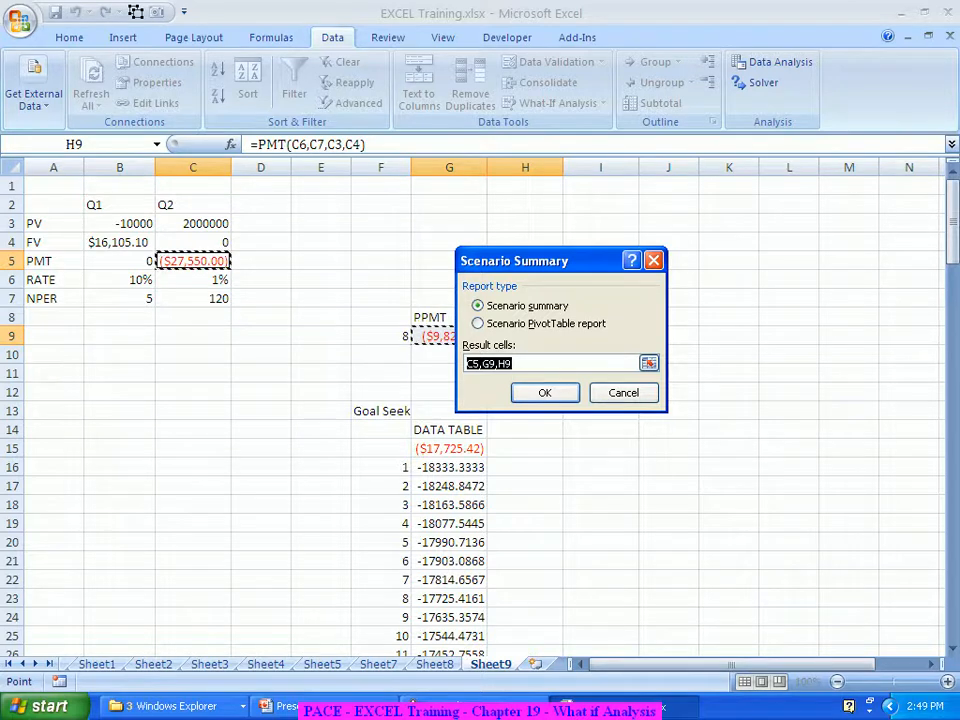
pyautogui.click(193, 261)
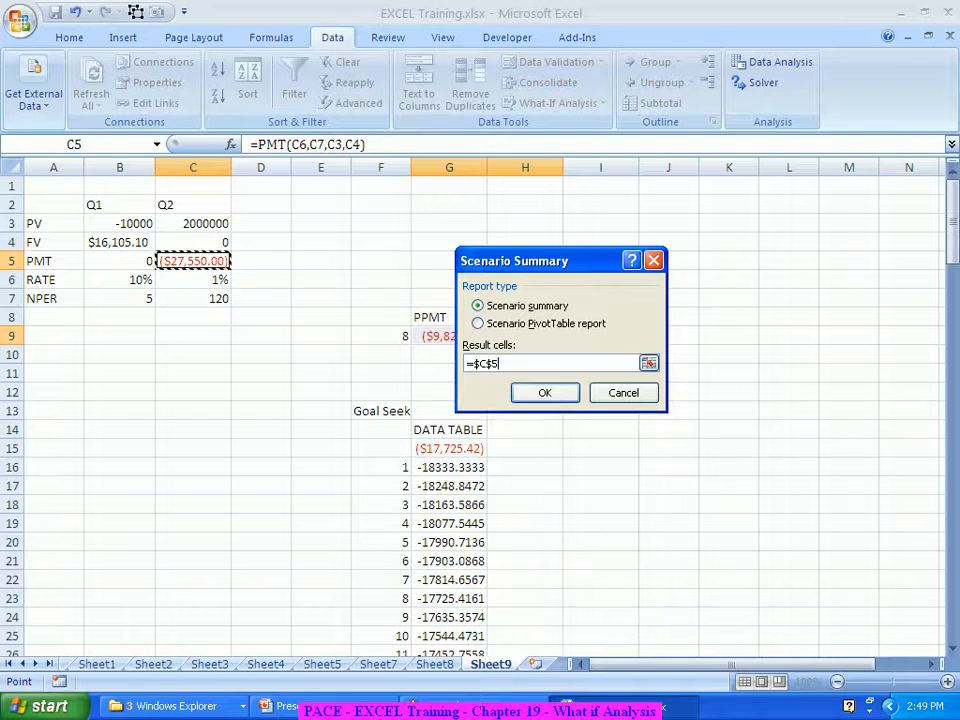
pyautogui.write(',')
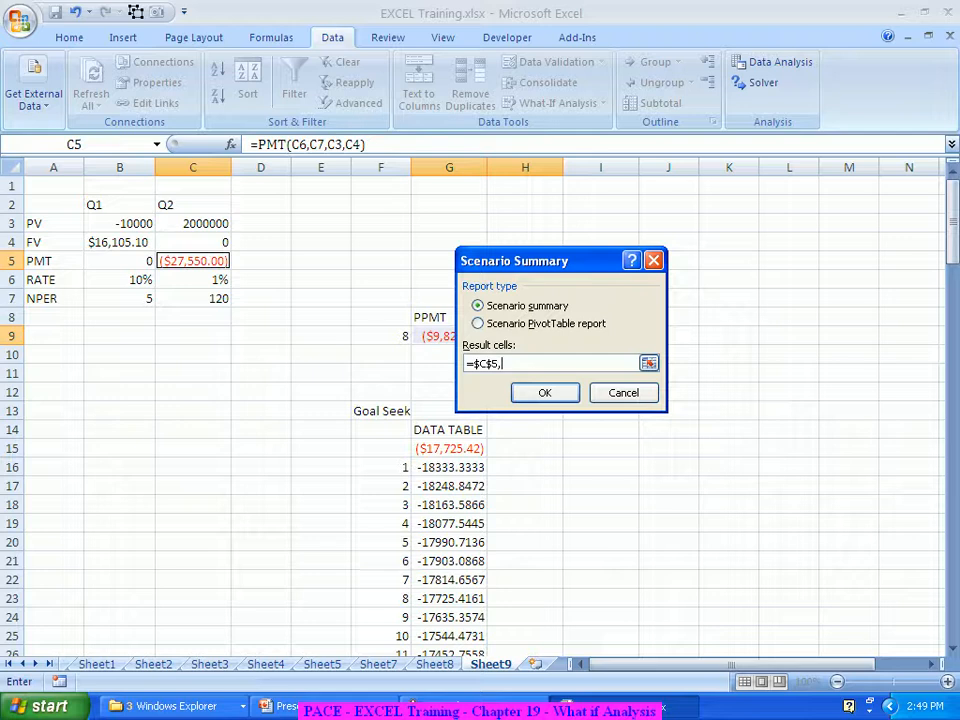
pyautogui.moveTo(515, 260); pyautogui.dragTo(726, 169)
pyautogui.click(449, 336)
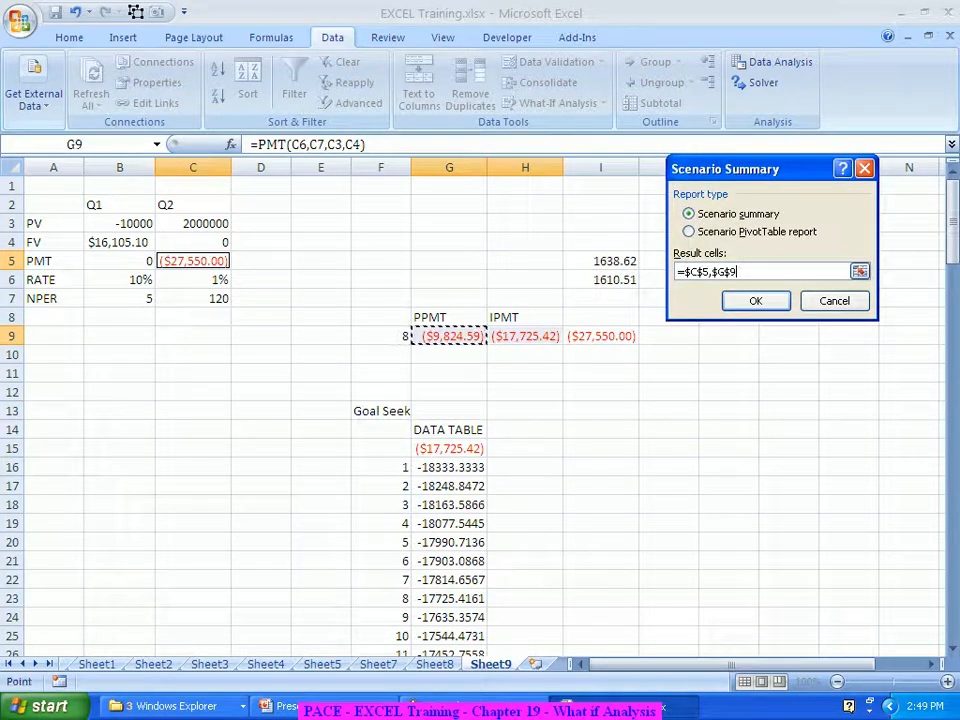
pyautogui.write(',')
pyautogui.click(525, 336)
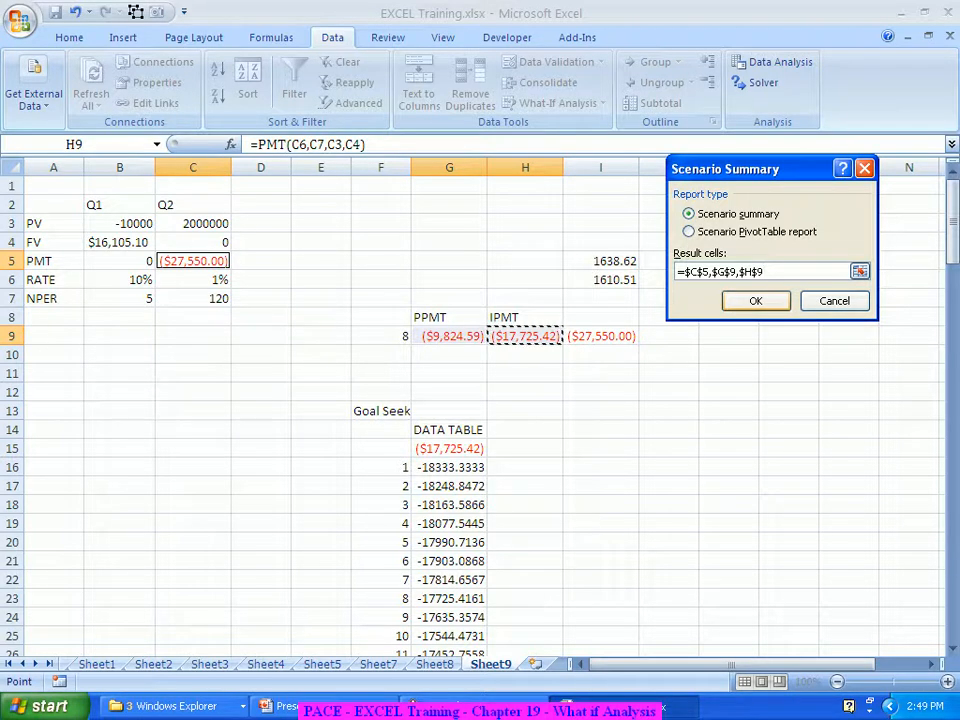
pyautogui.press('Return')
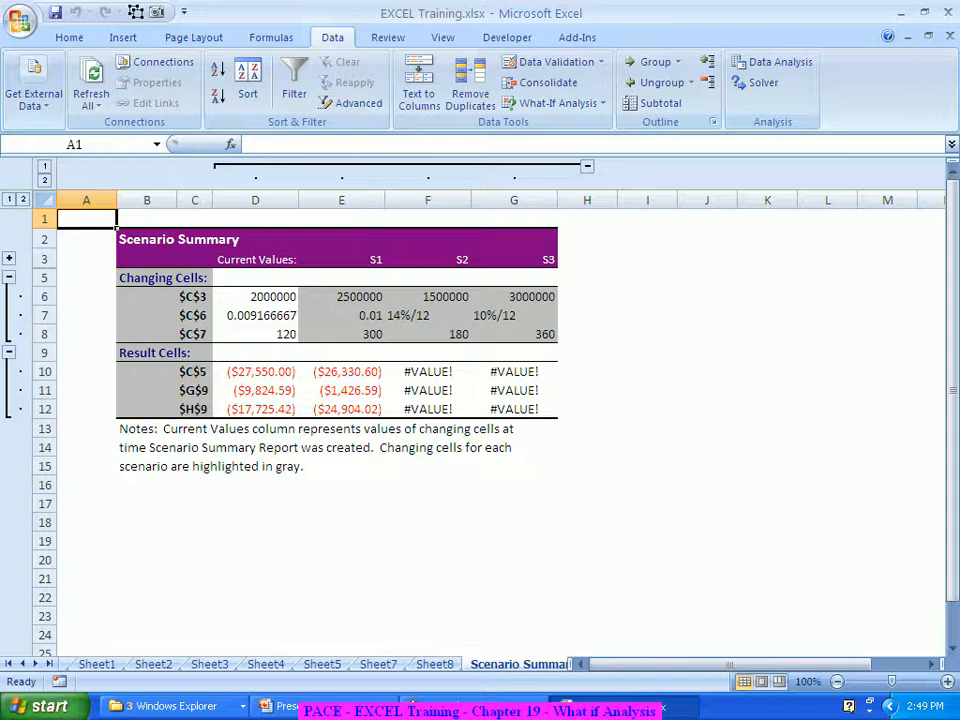
# - Examine scenario S2's results in F10:F12 and delete the Scenario Summary sheet
pyautogui.moveTo(428, 372); pyautogui.dragTo(428, 409)
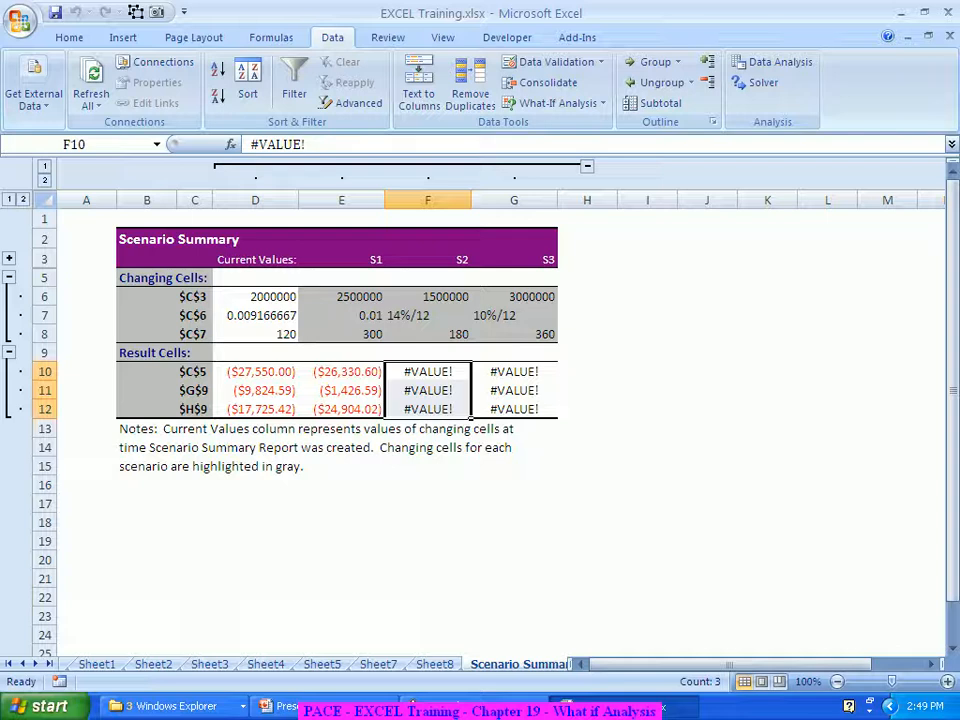
pyautogui.rightClick(536, 664)
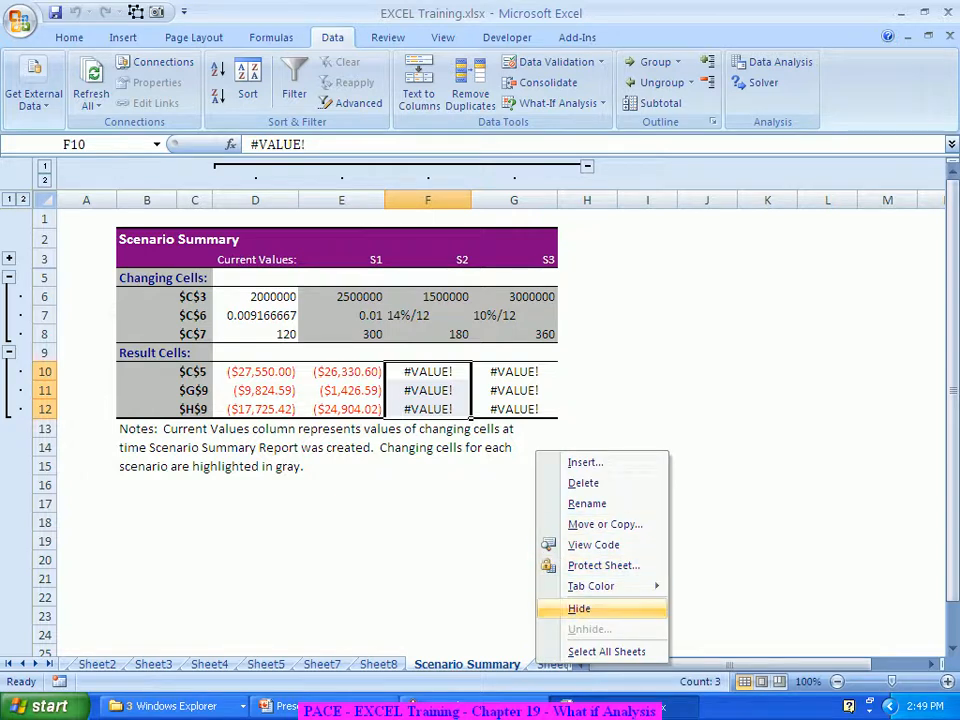
pyautogui.click(583, 482)
pyautogui.click(446, 408)
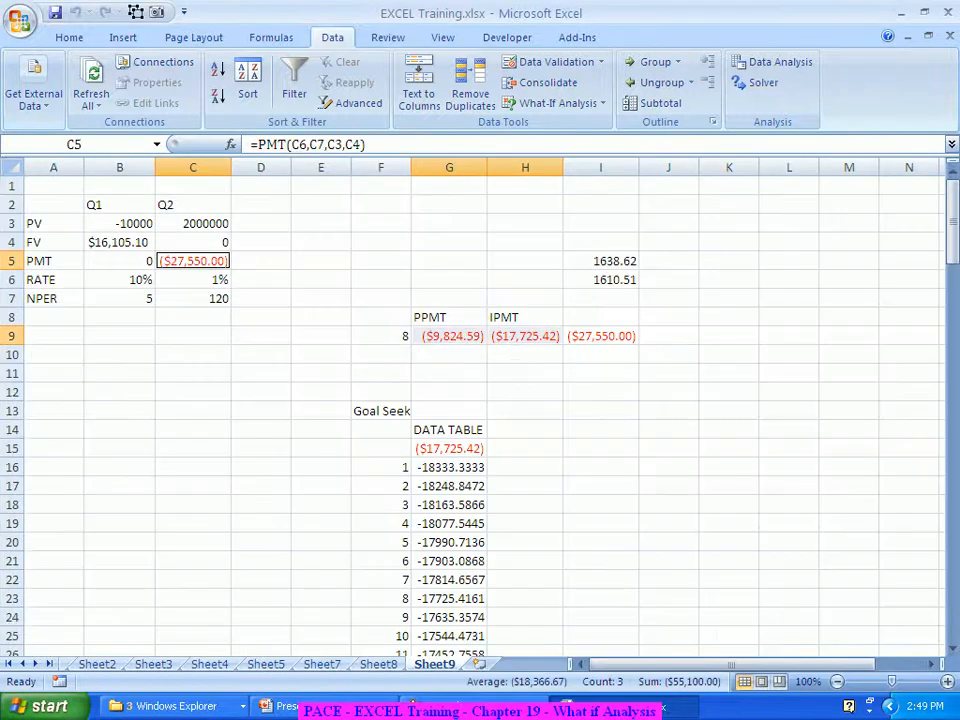
# - Edit scenario S2 in the Scenario Manager and set its value for C6 to 1.166%
pyautogui.click(525, 241)
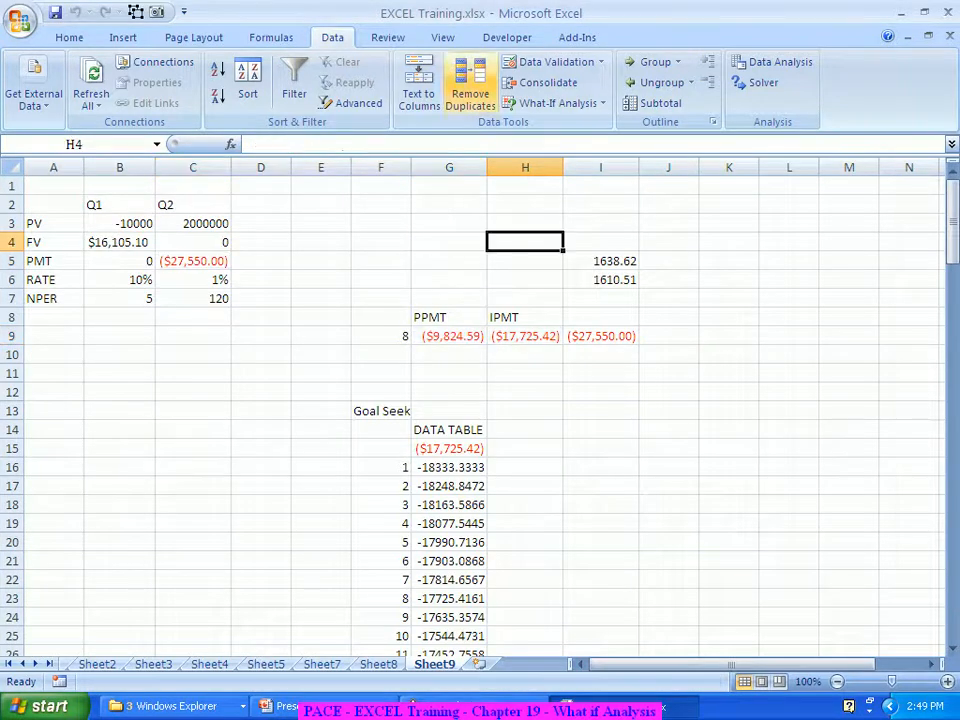
pyautogui.click(557, 103)
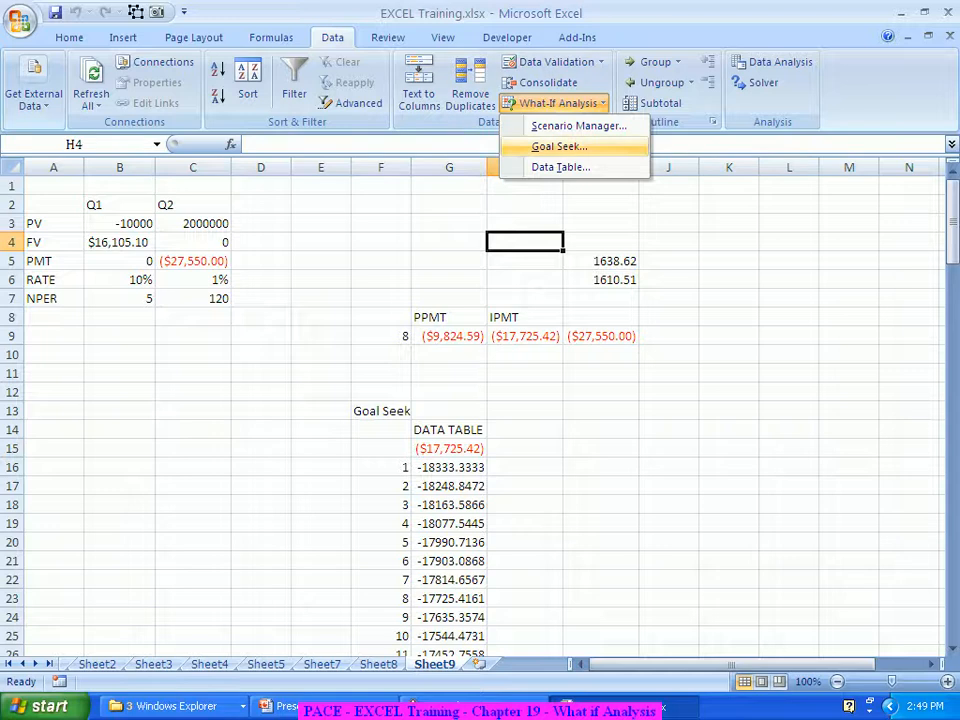
pyautogui.click(579, 124)
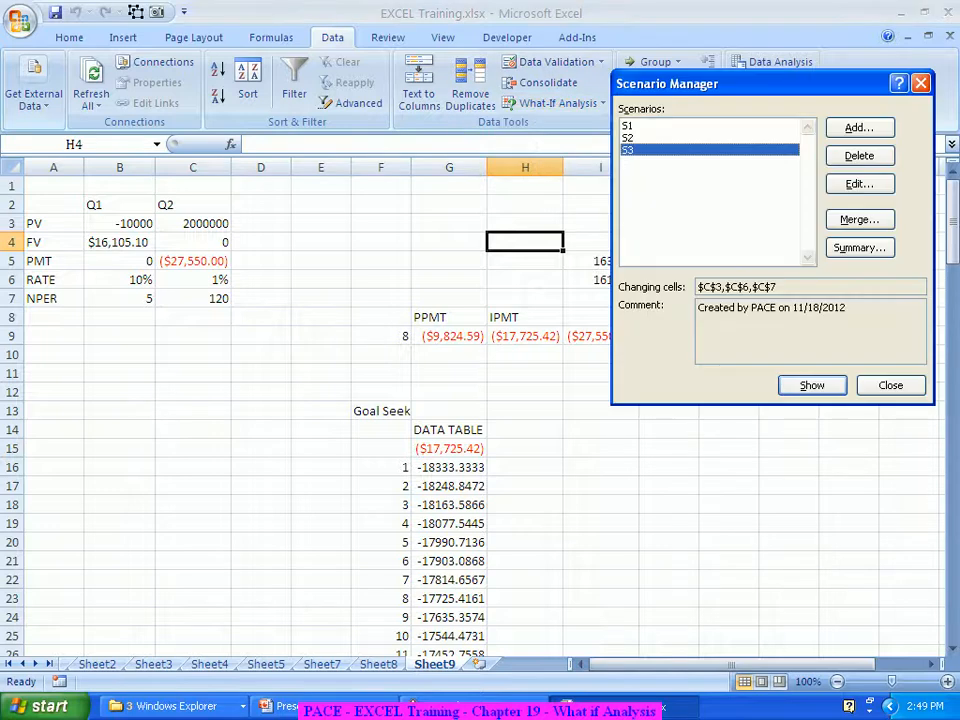
pyautogui.click(628, 126)
pyautogui.click(628, 138)
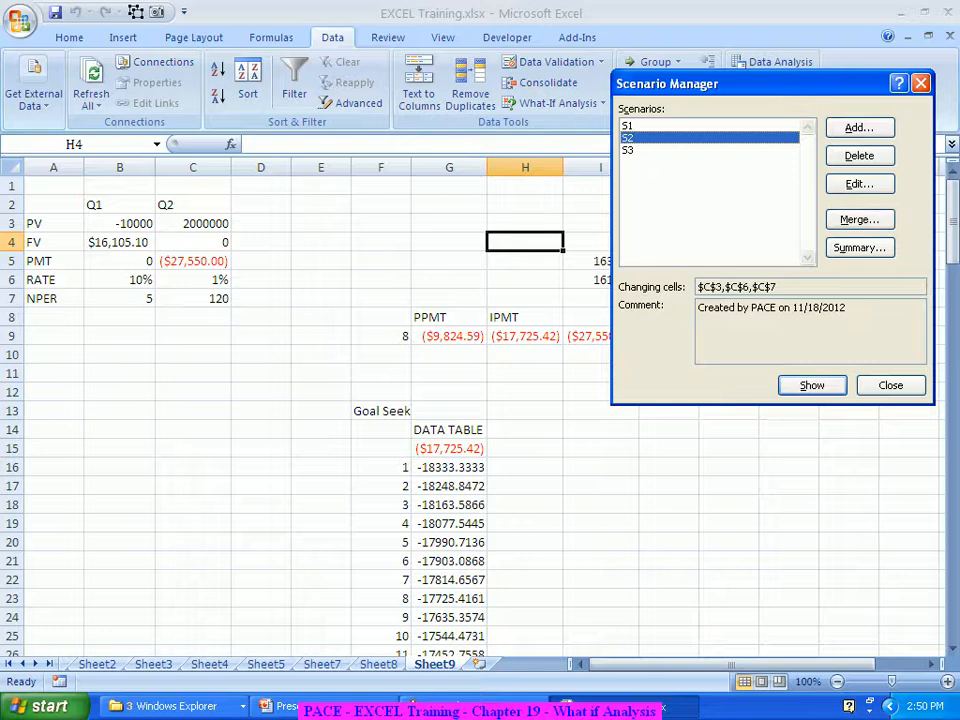
pyautogui.click(859, 184)
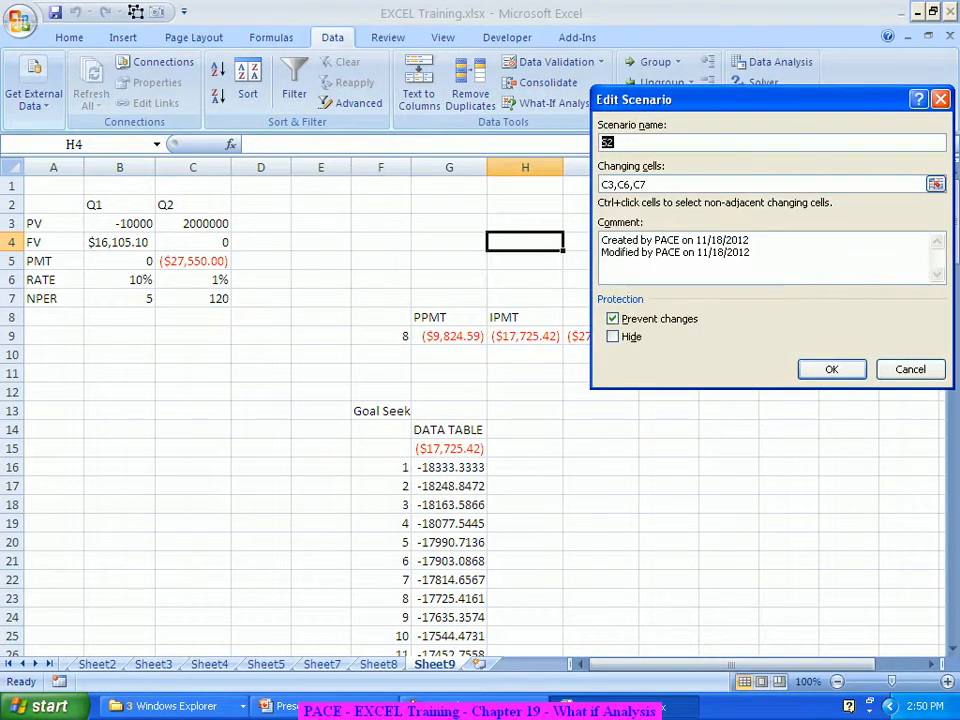
pyautogui.press('Return')
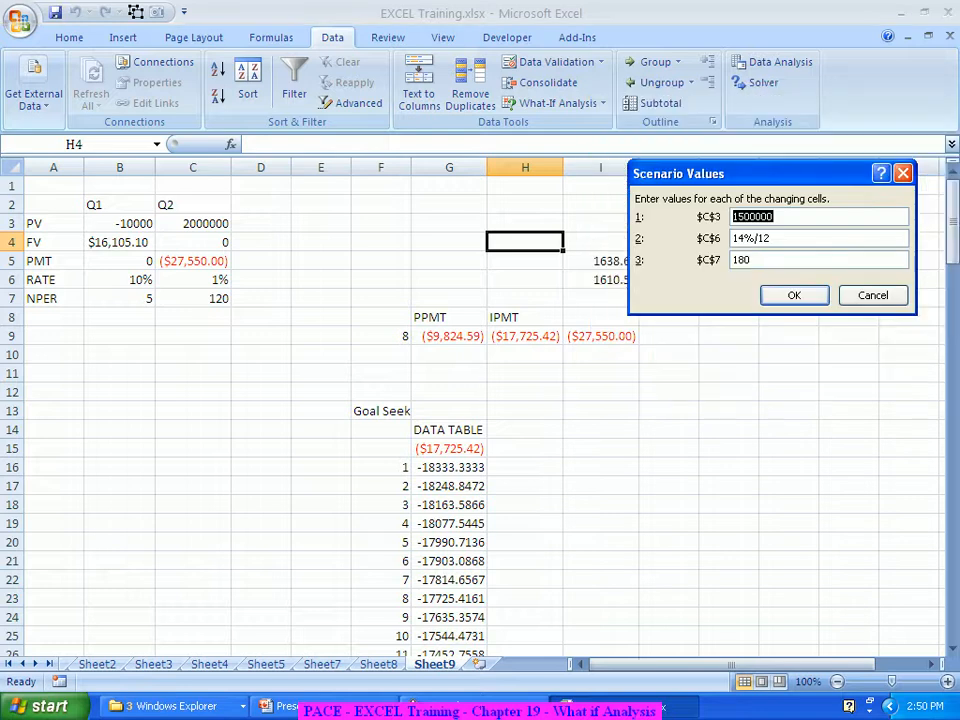
pyautogui.press('Tab')
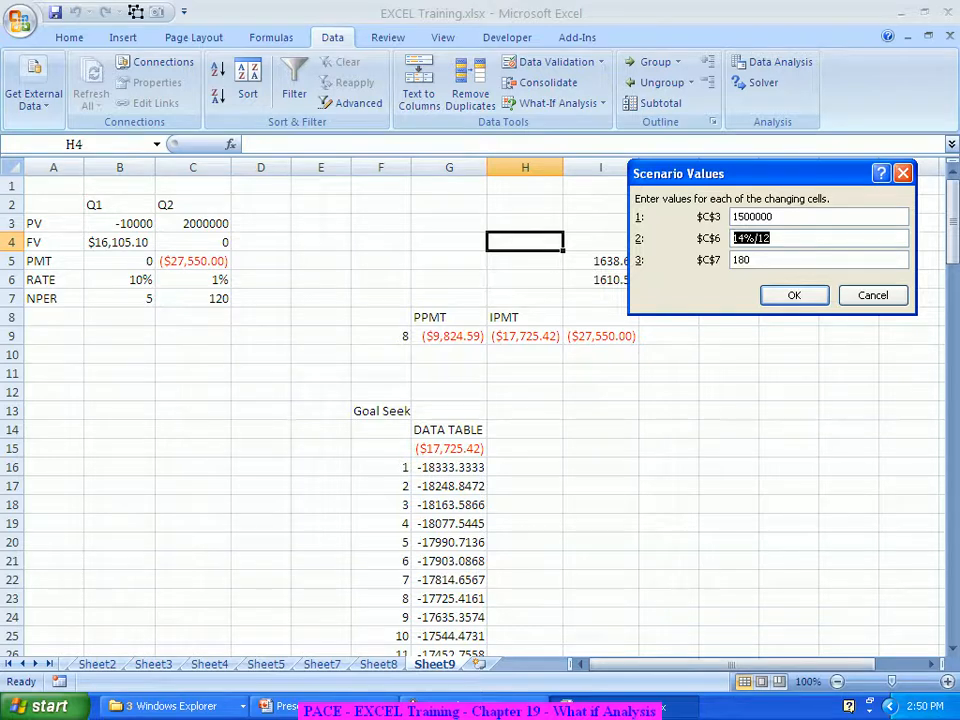
pyautogui.write('1.66')
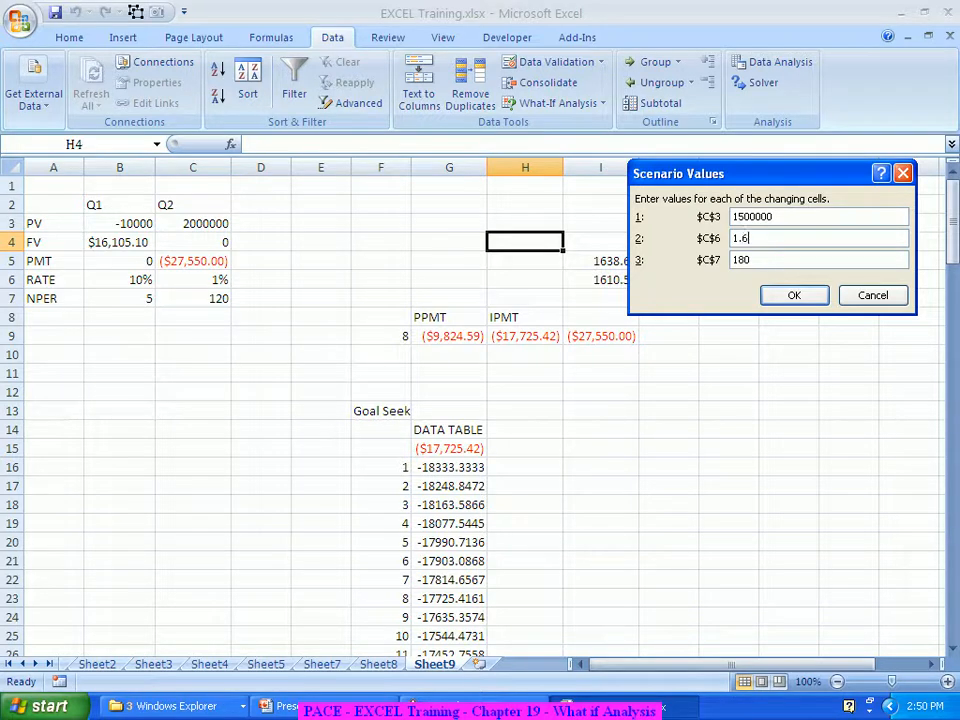
pyautogui.press('BackSpace')
pyautogui.press('BackSpace')
pyautogui.write('166%')
pyautogui.press('Return')
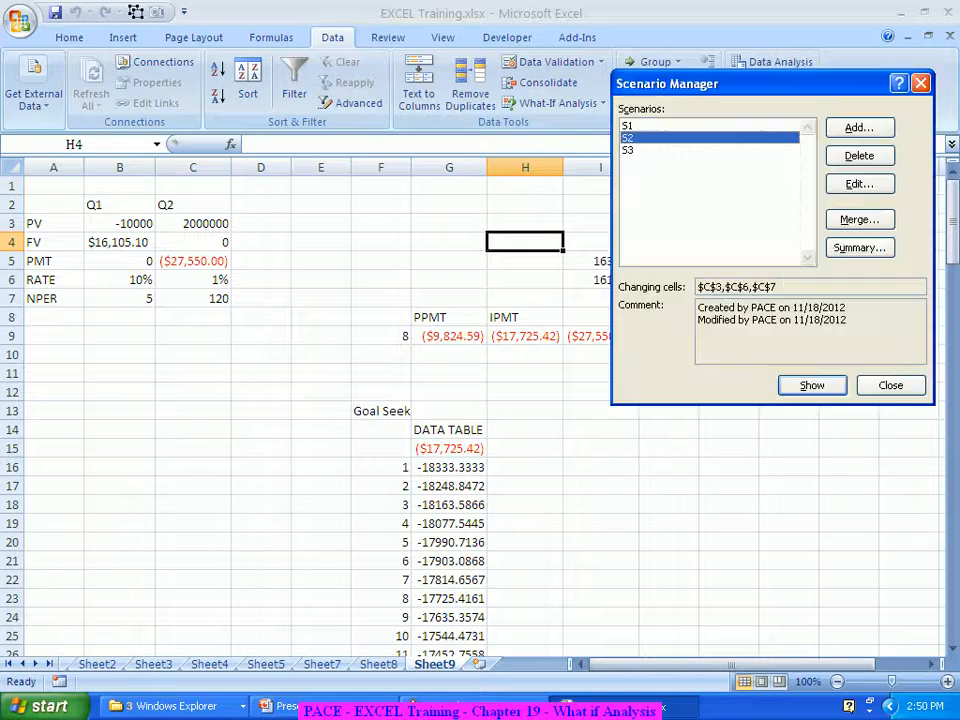
# - Edit scenario S3 and set its value for C6 to .83%
pyautogui.click(628, 150)
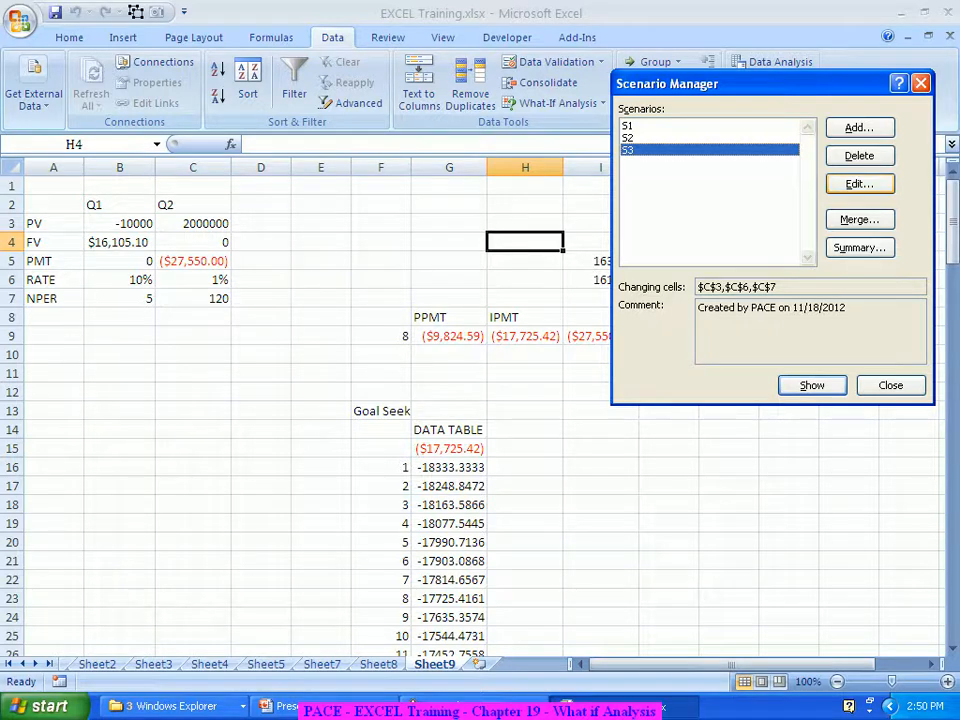
pyautogui.click(859, 183)
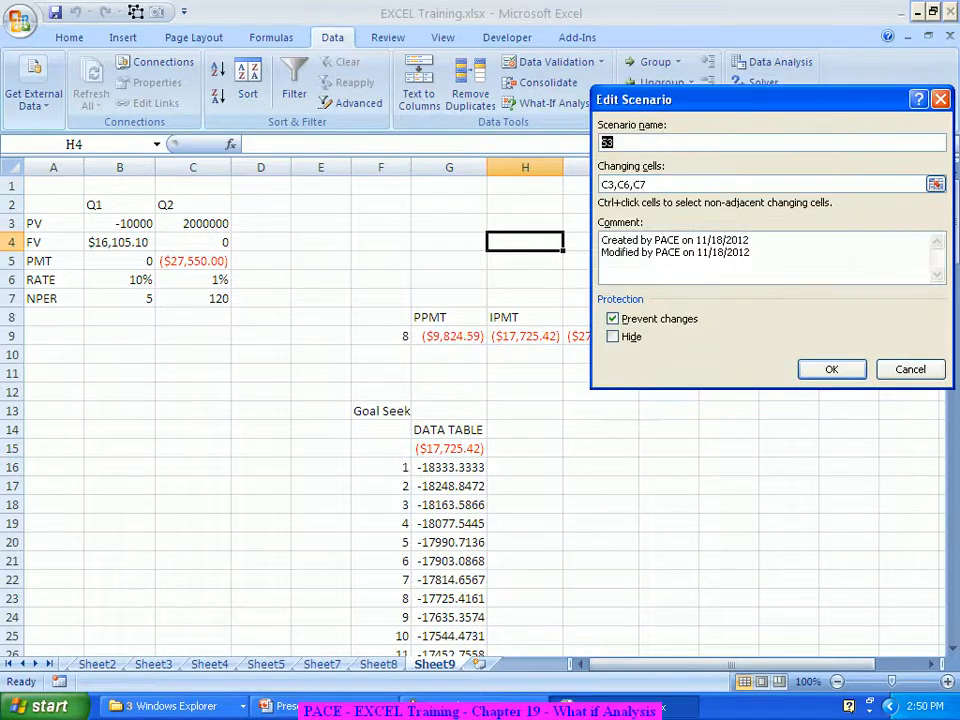
pyautogui.press('Return')
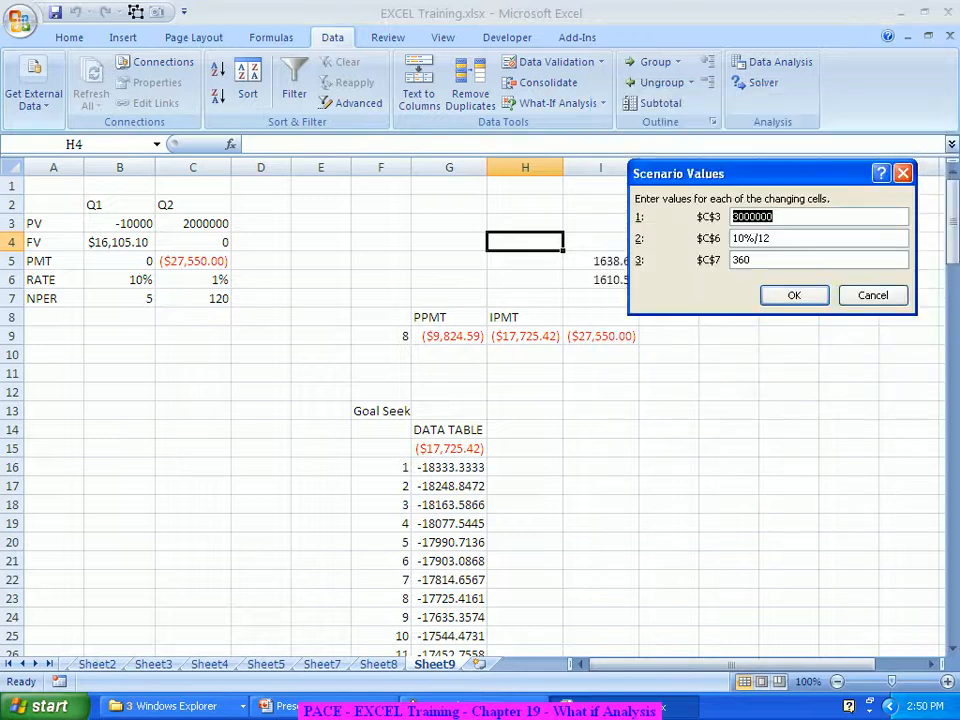
pyautogui.press('Tab')
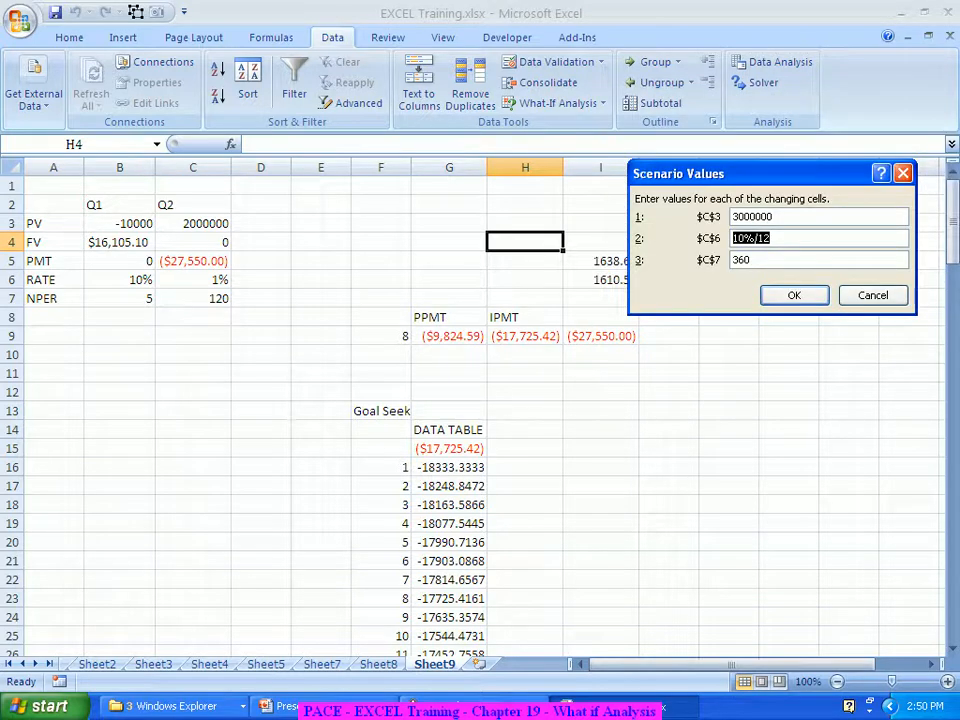
pyautogui.write('.83%')
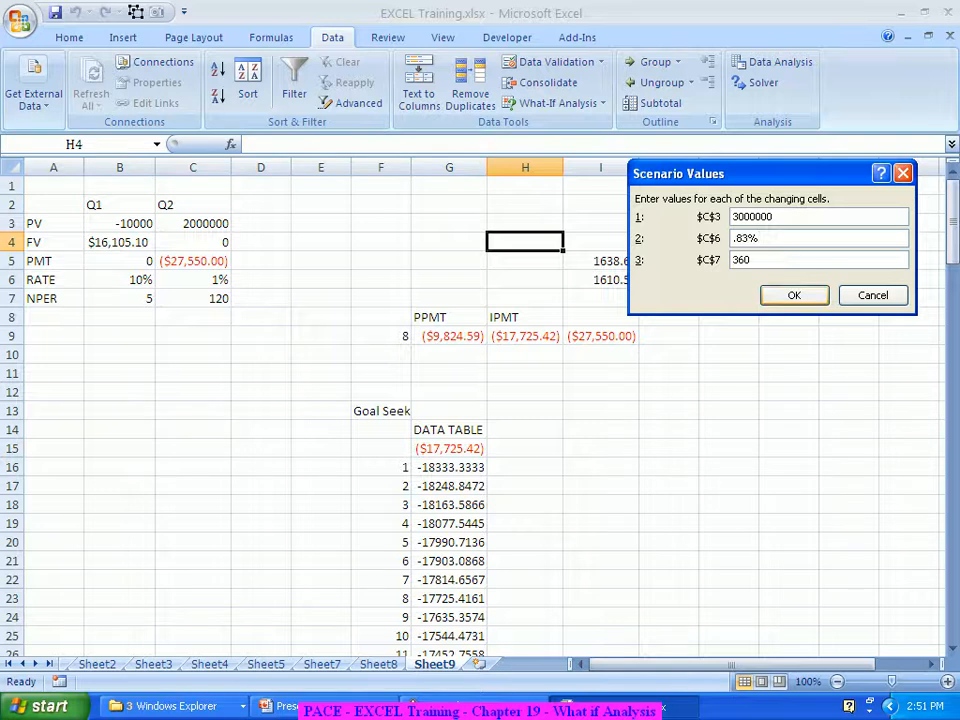
pyautogui.press('Return')
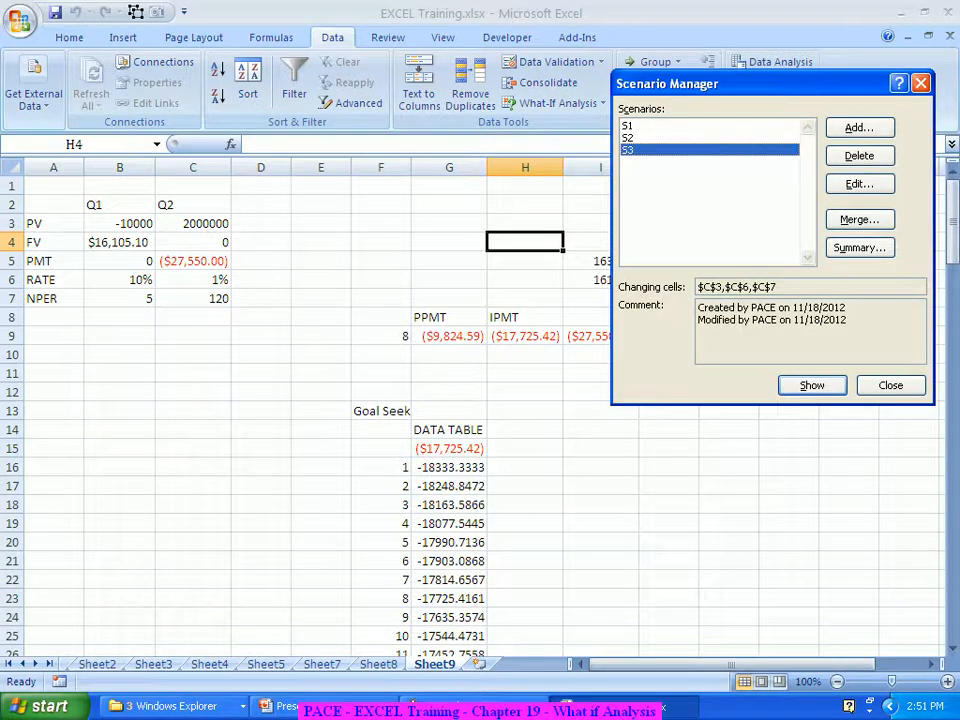
# - Check the values stored for C3, C6 and C7 in scenario S2 of the Scenario Manager, keeping them as they are
pyautogui.click(640, 138)
pyautogui.click(859, 184)
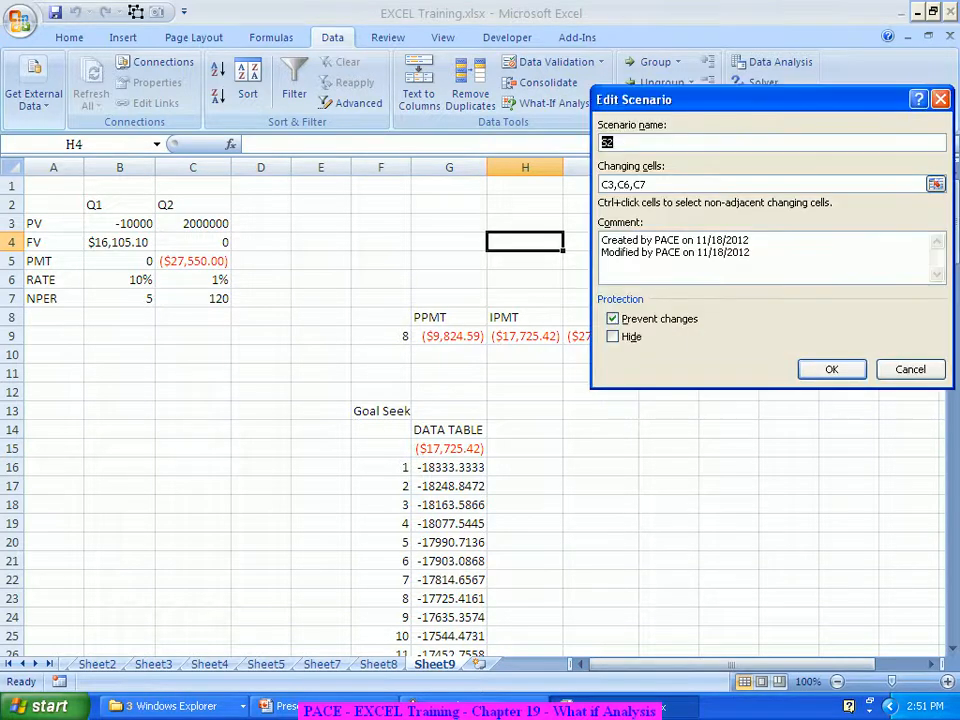
pyautogui.press('Return')
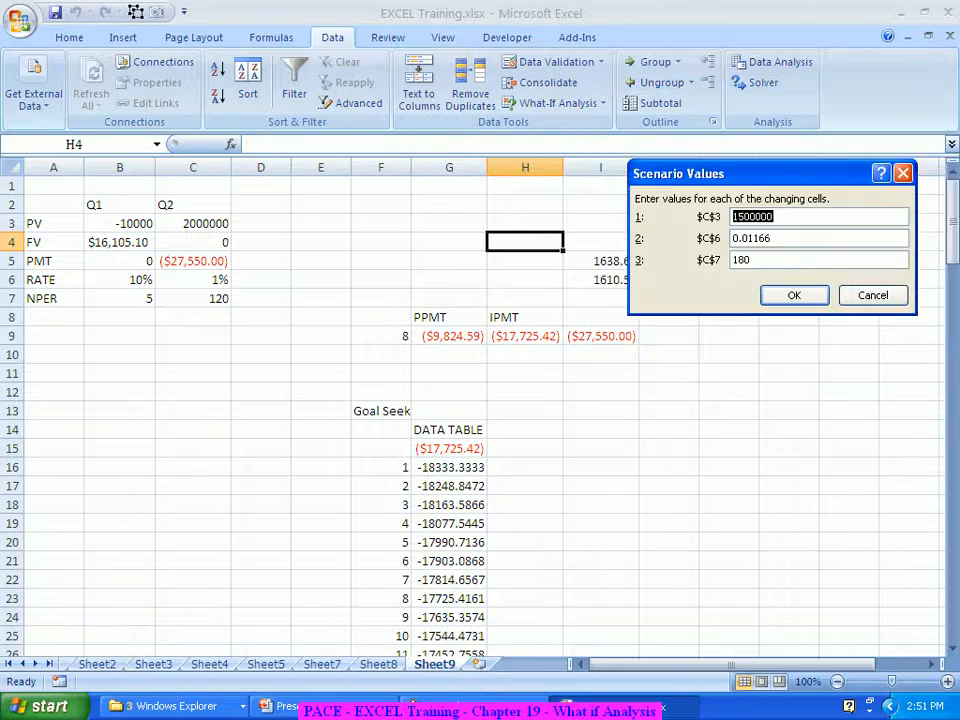
pyautogui.press('Return')
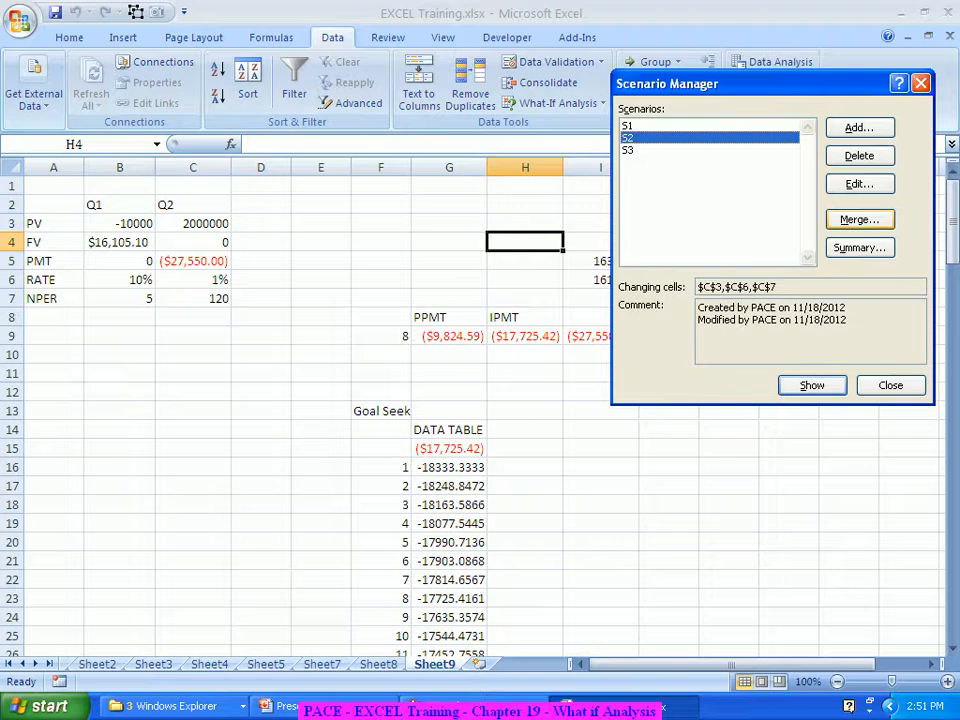
# - Generate a new scenario summary report from the edited scenarios, with C5, G9 and H9 as result cells
pyautogui.click(859, 247)
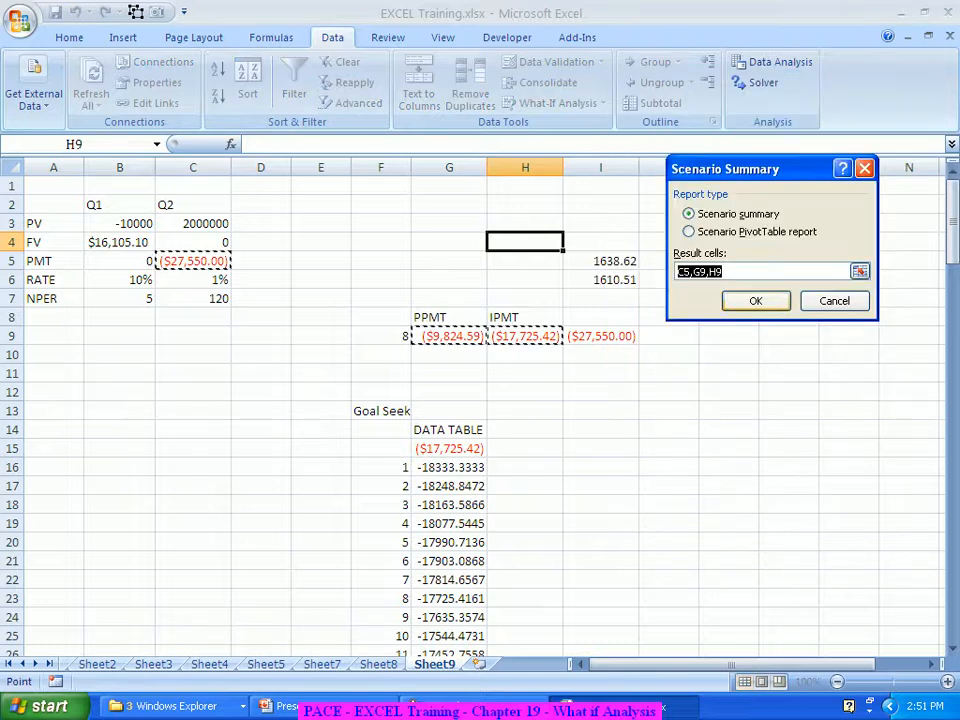
pyautogui.click(756, 301)
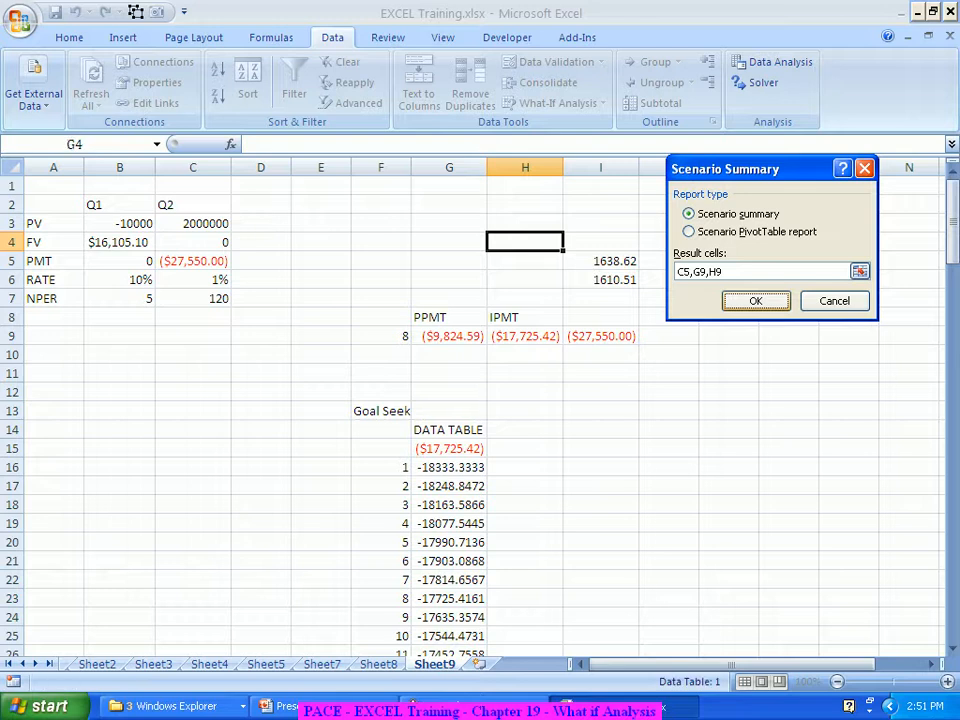
pyautogui.press('Return')
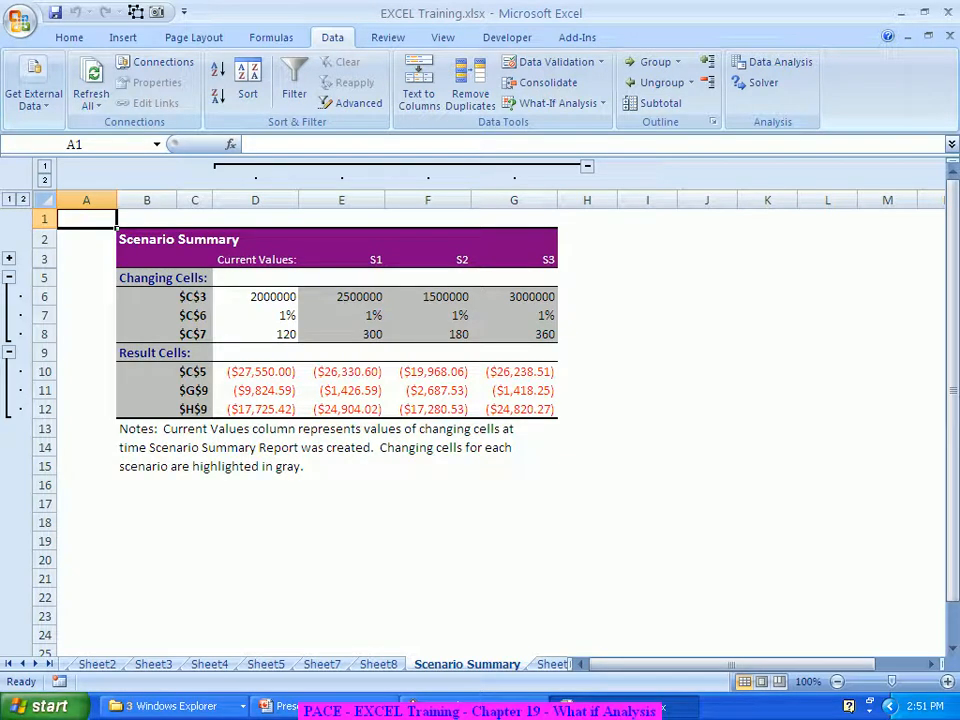
# - Compare the C5 and G9 results of scenarios S1, S2 and S3 in rows 10 and 11 of the summary
pyautogui.click(342, 372)
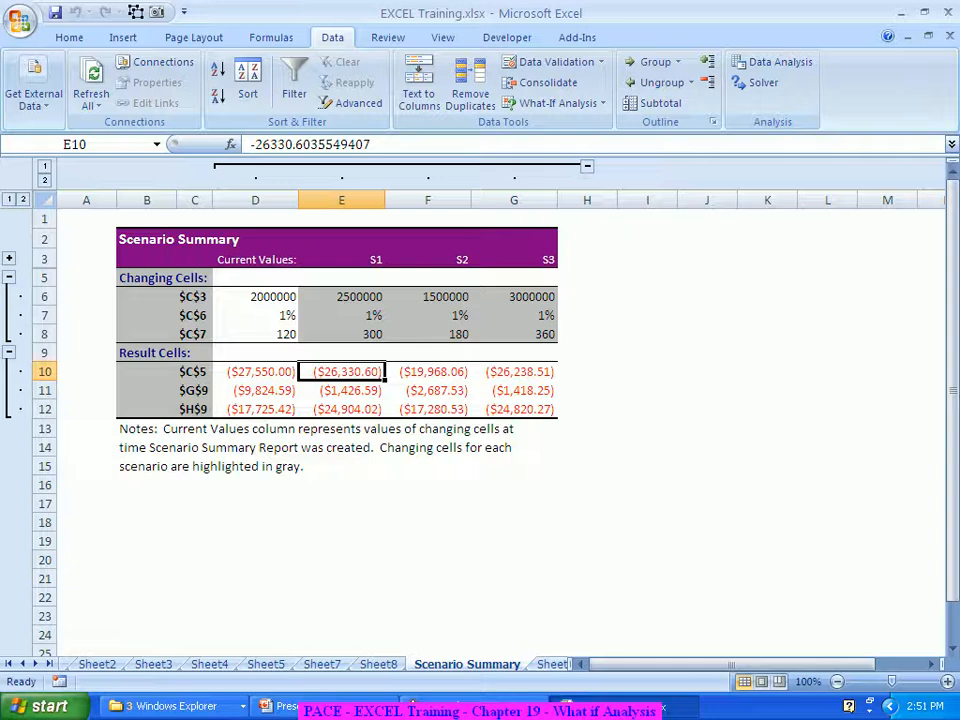
pyautogui.click(428, 372)
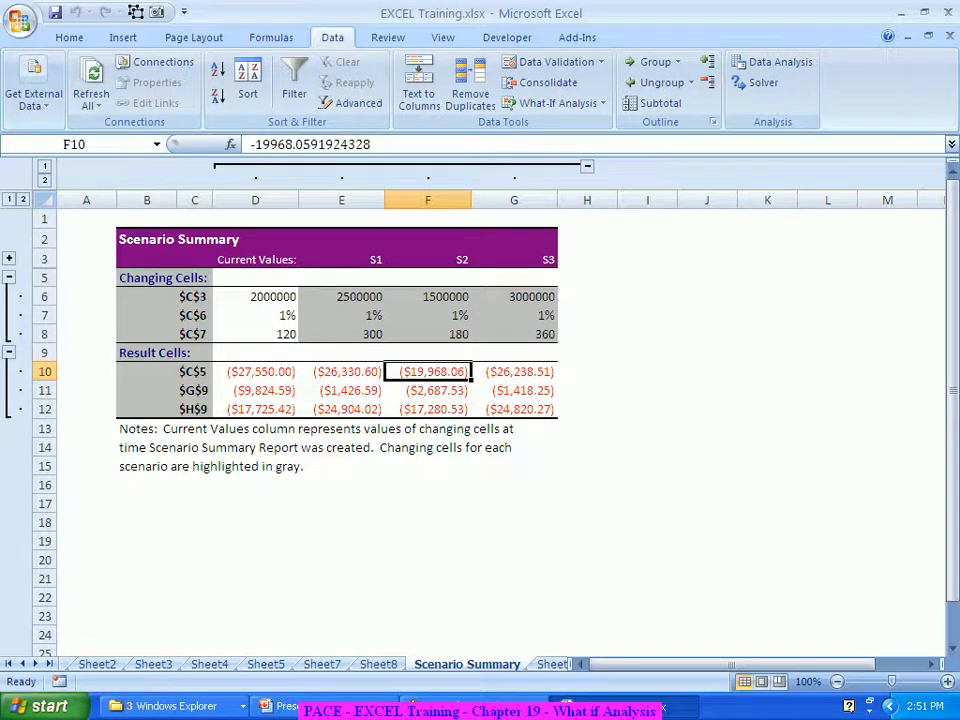
pyautogui.click(514, 372)
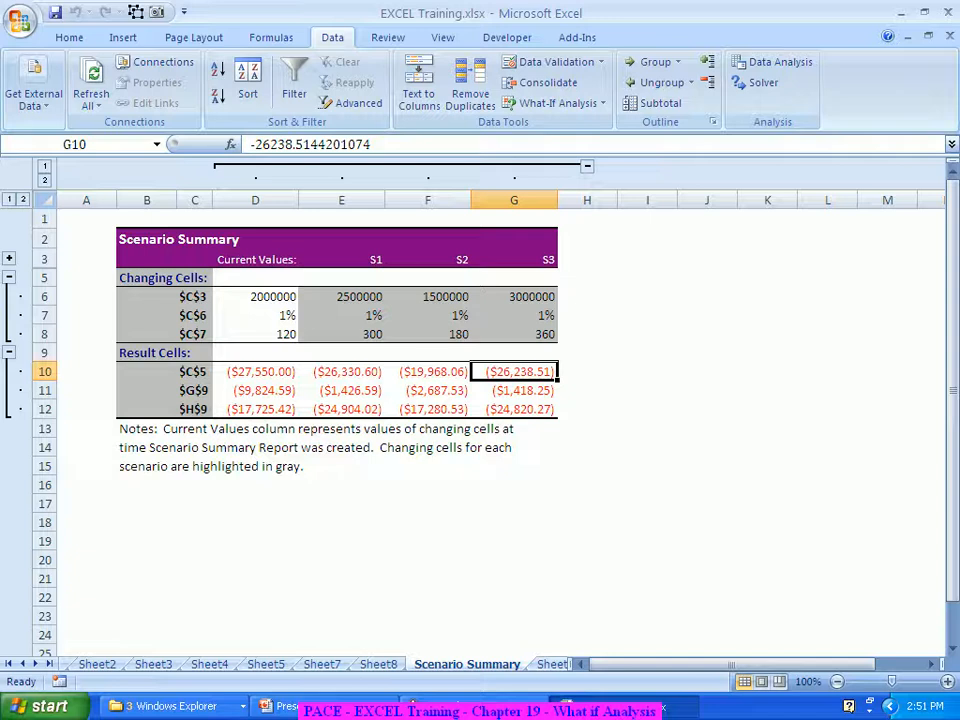
pyautogui.click(428, 372)
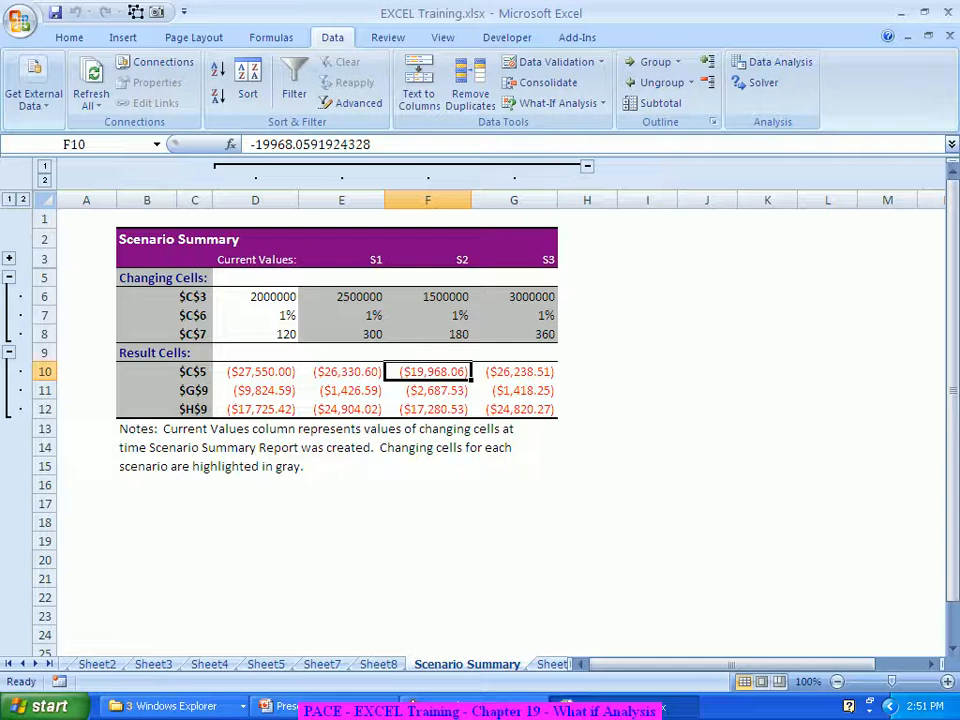
pyautogui.click(428, 391)
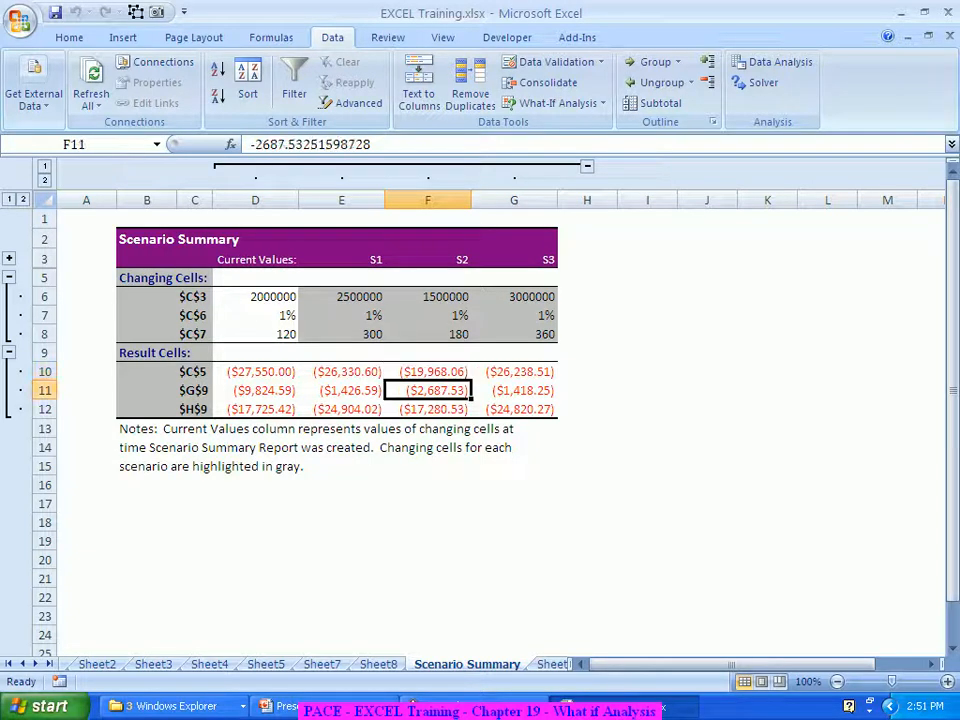
pyautogui.click(342, 391)
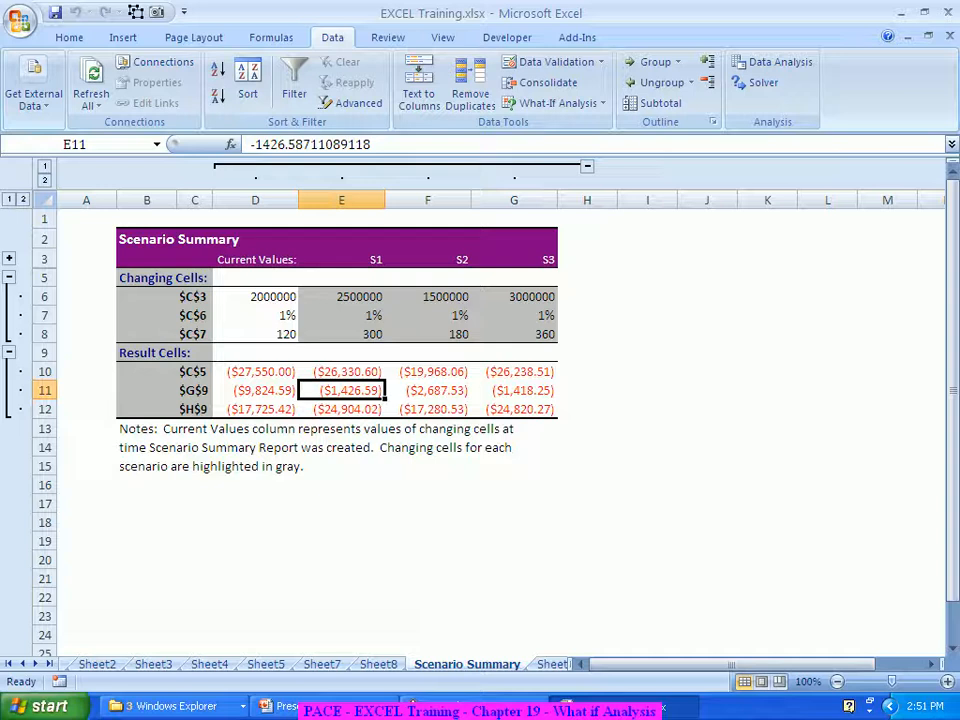
pyautogui.press('Right')
pyautogui.press('Right')
pyautogui.press('Left')
pyautogui.press('Left')
pyautogui.press('Right')
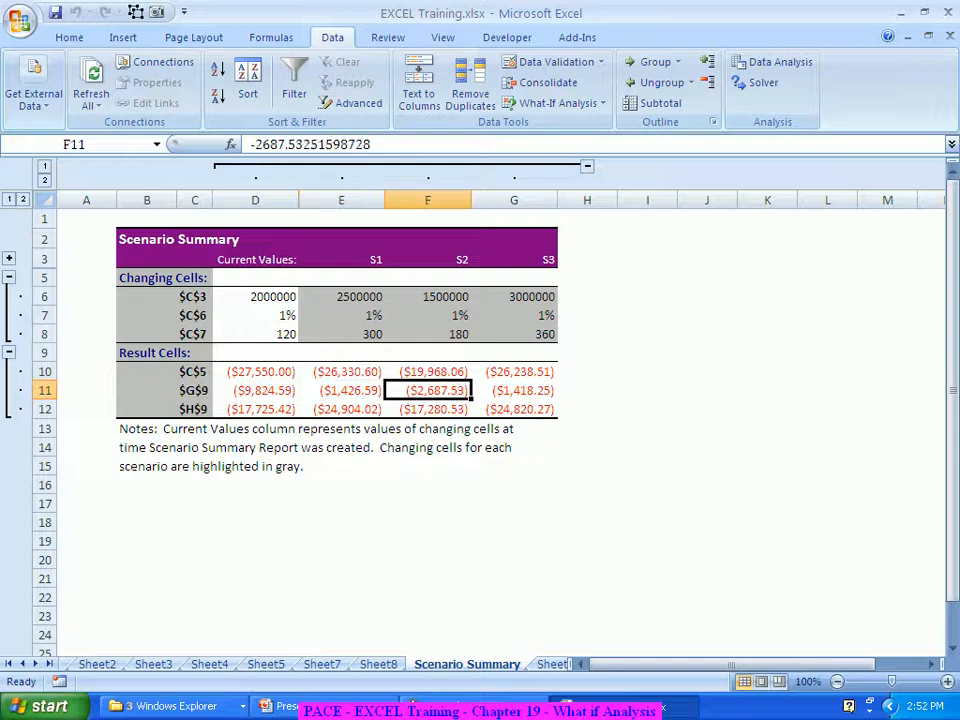
# - Compare the H9 results across S1 to S3 in row 12 and recheck the G9 and C5 results, ending on S2
pyautogui.press('Down')
pyautogui.press('Left')
pyautogui.press('Right')
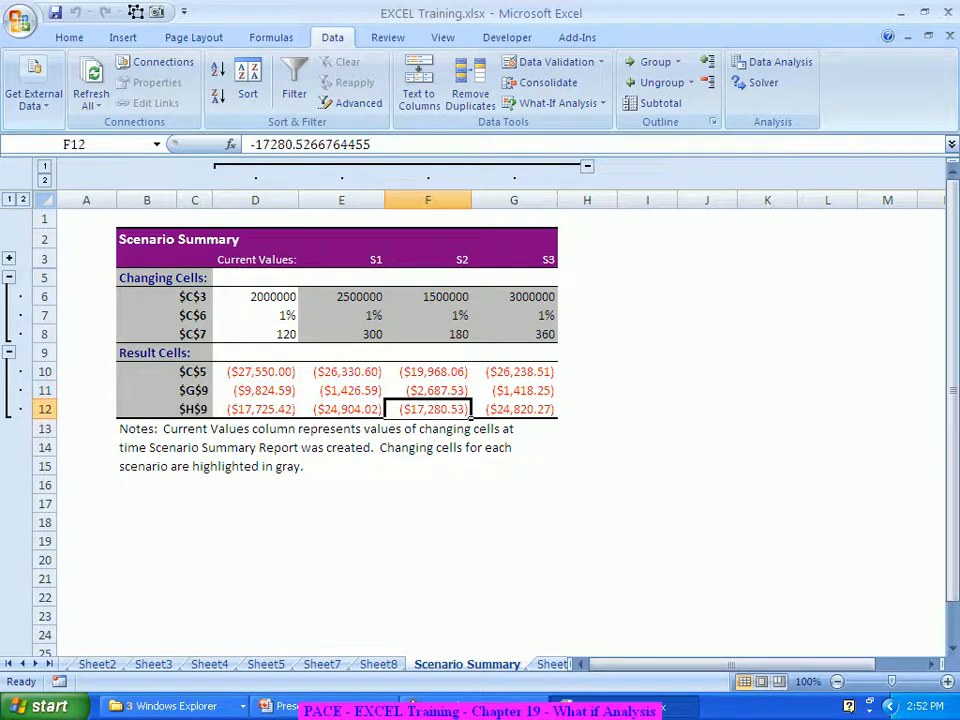
pyautogui.press('Right')
pyautogui.press('Left')
pyautogui.press('Left')
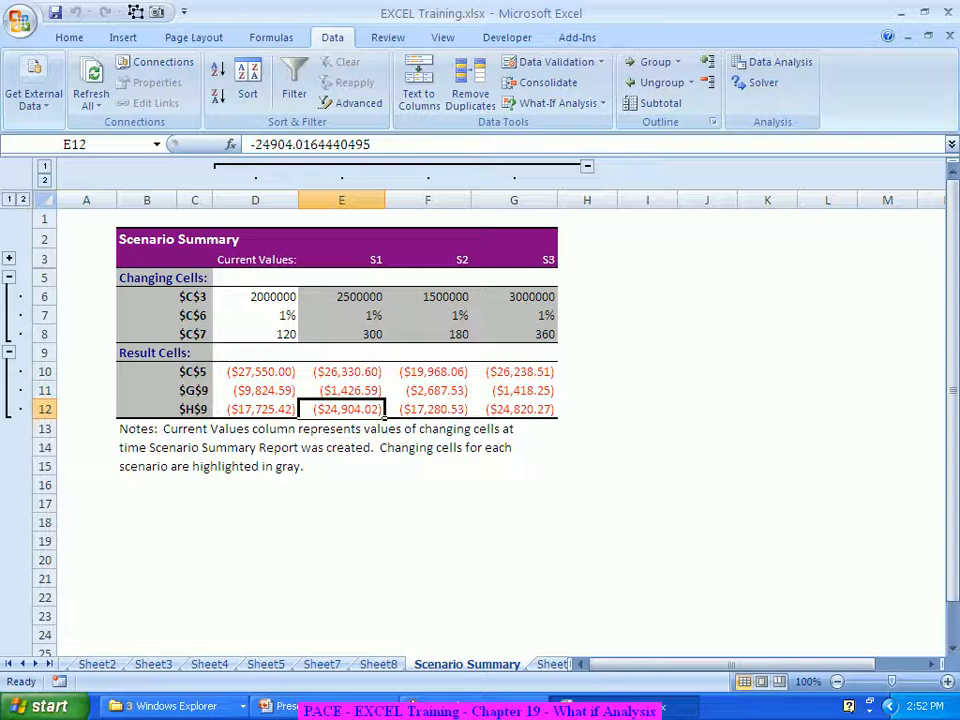
pyautogui.press('Up')
pyautogui.press('Right')
pyautogui.press('Right')
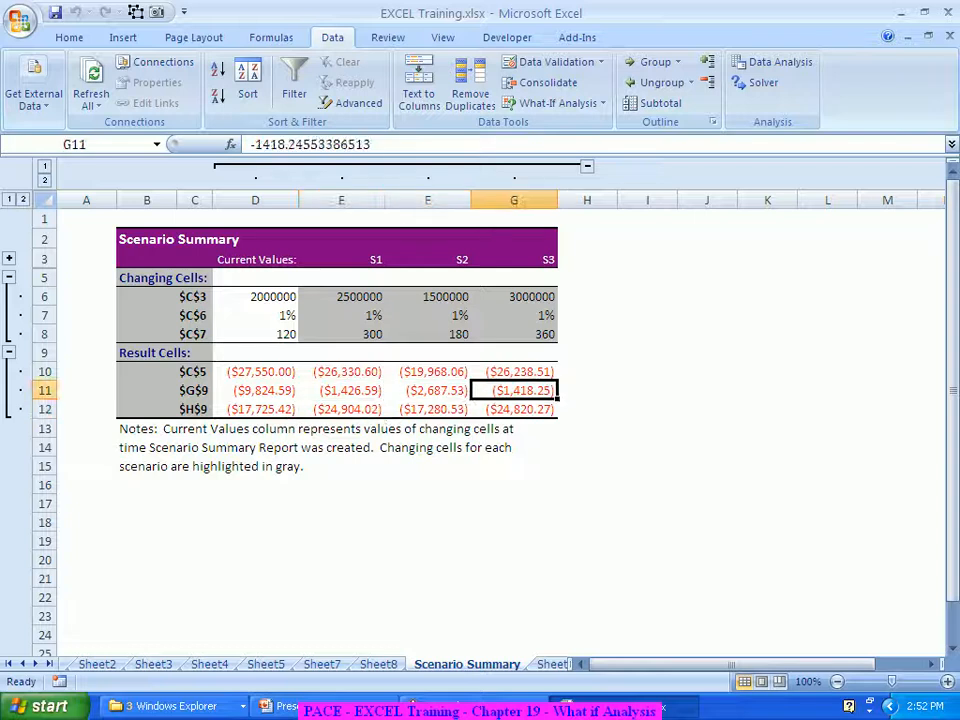
pyautogui.press('Left')
pyautogui.press('Up')
pyautogui.press('Down')
pyautogui.press('Up')
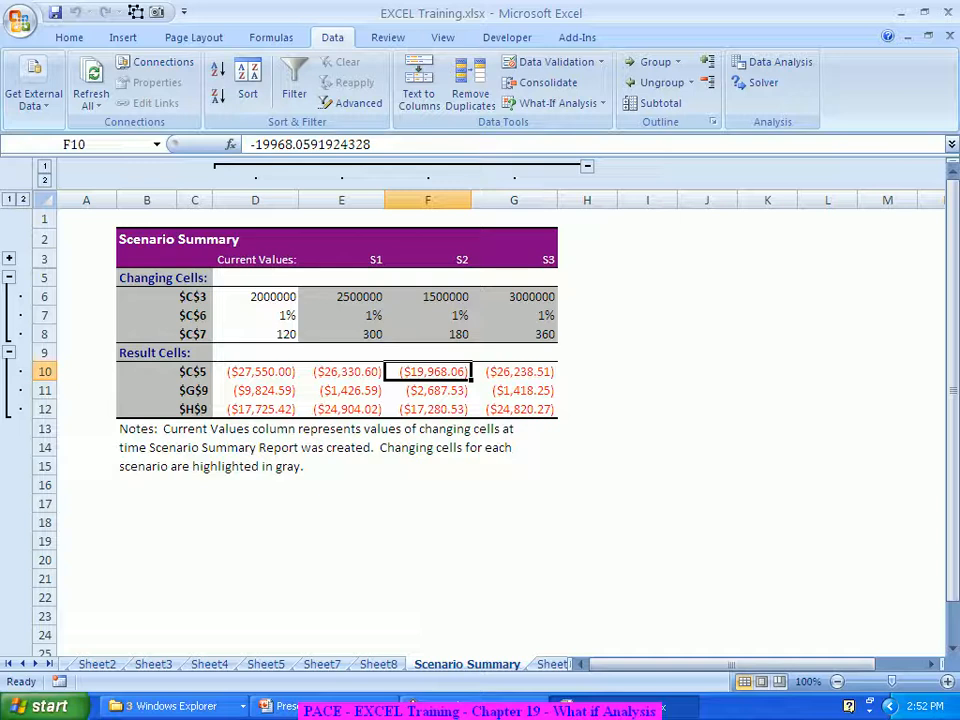